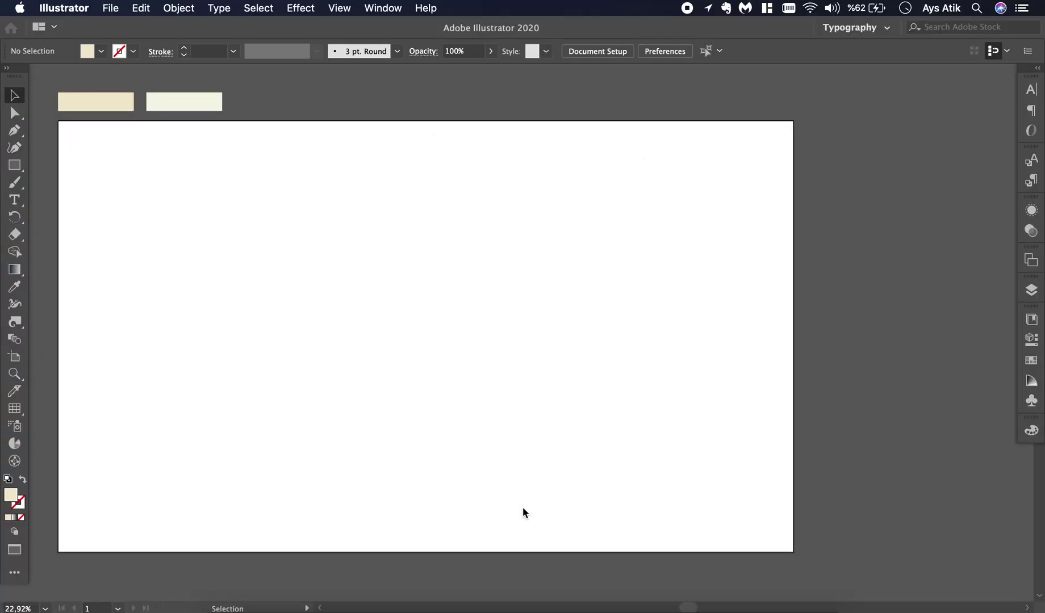
Draw a wide beige rectangle without stroke in the artboard's upper-left area.
click(16, 165)
drag(139, 162, 455, 299)
key(i)
key(v)
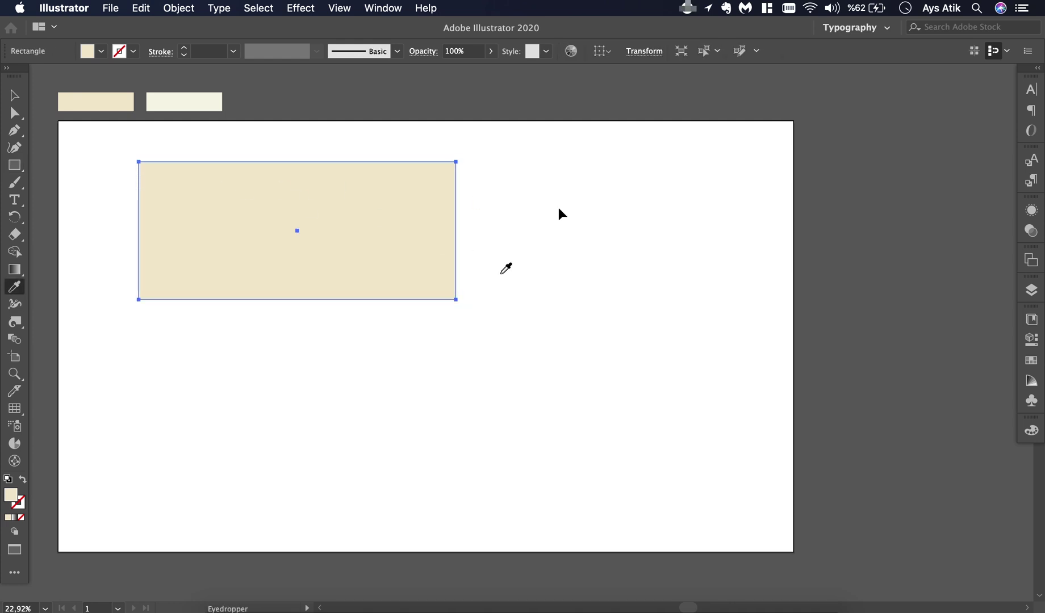
Move the beige rectangle to the artboard's upper-right area and stretch it taller from its lower edge.
drag(401, 225, 693, 224)
scroll(389, 247, left, 1)
drag(630, 301, 637, 335)
click(657, 375)
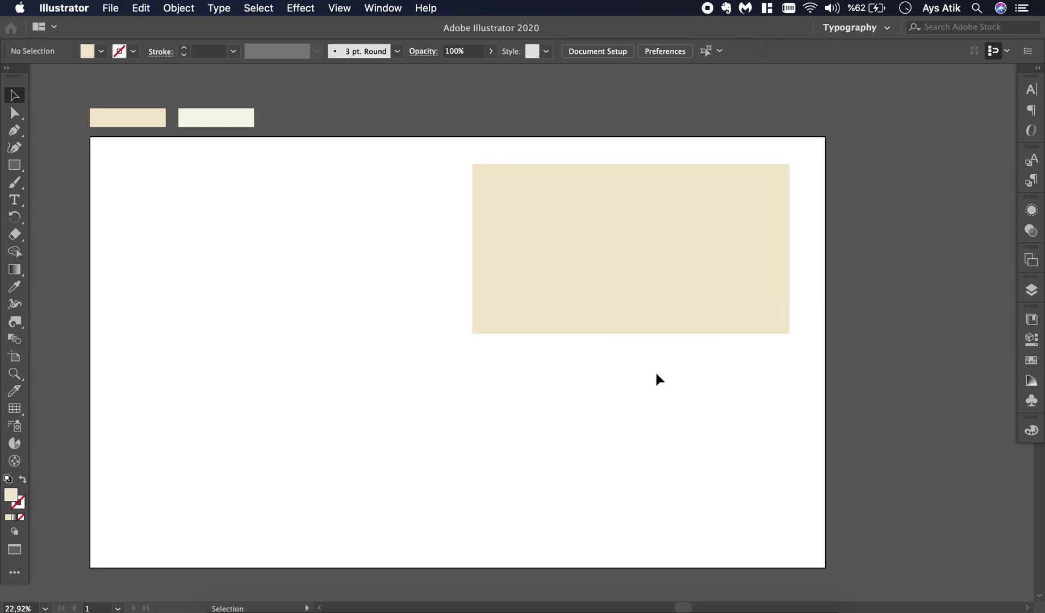
Duplicate the beige rectangle into the empty space on the artboard's left half.
click(671, 286)
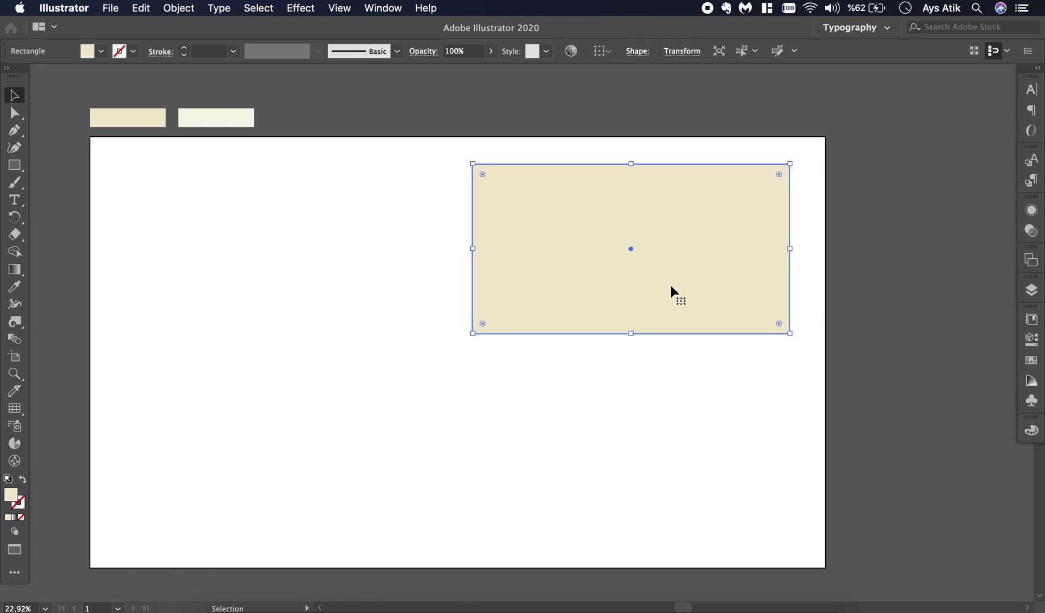
scroll(672, 258, up, 1)
scroll(675, 257, up, 2)
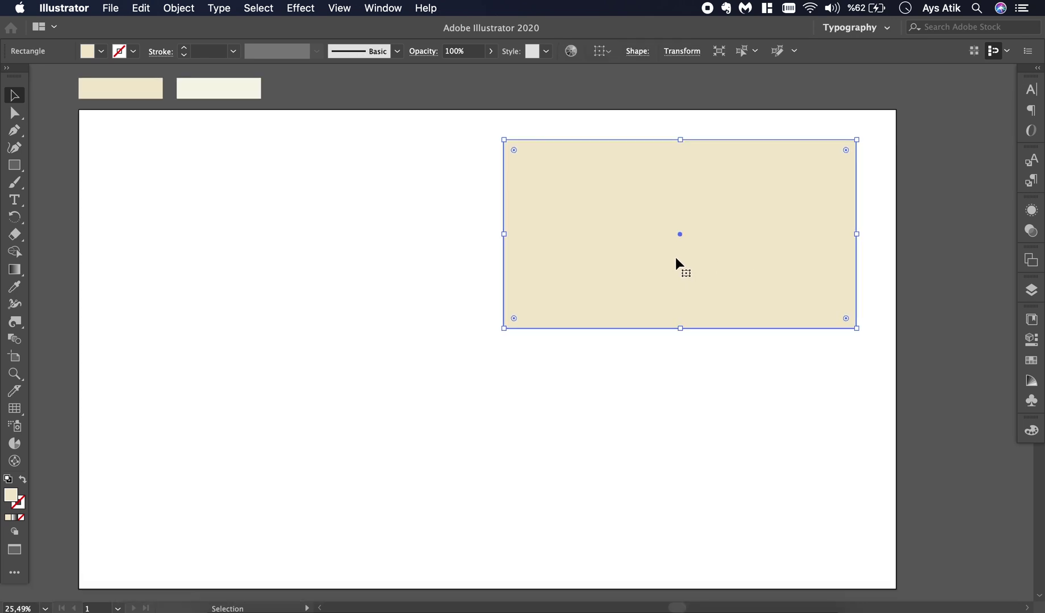
mouse_move(745, 251)
mouse_down()
mouse_move(456, 311)
mouse_move(338, 266)
mouse_up()
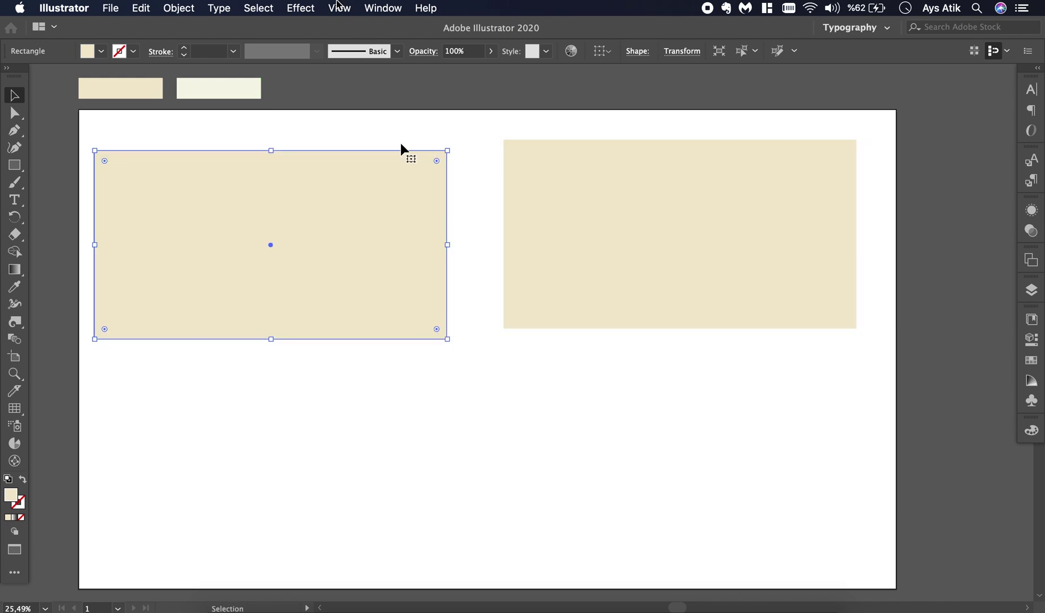
click(318, 8)
mouse_move(374, 100)
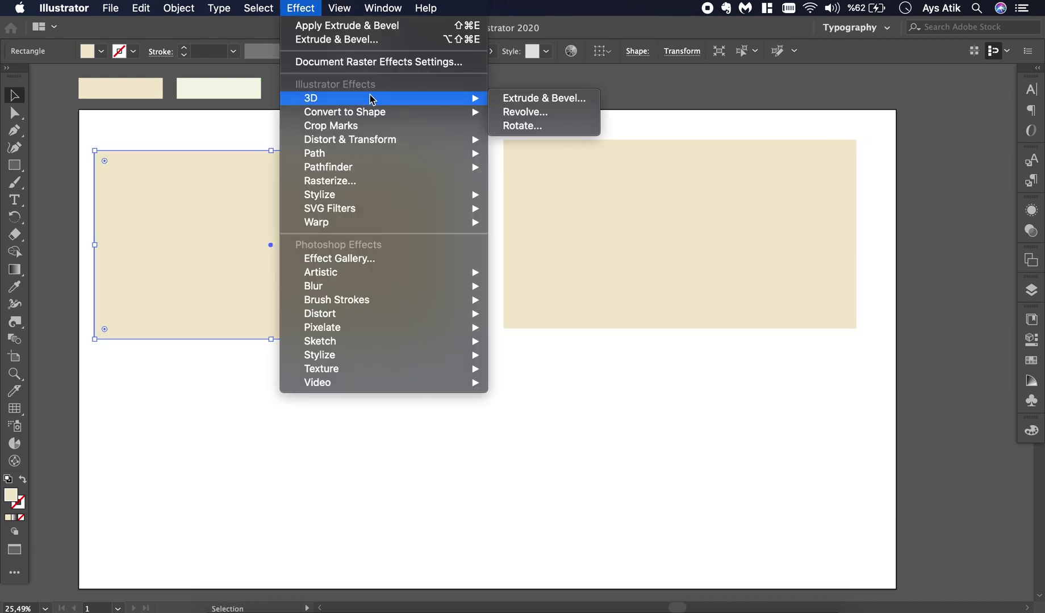
click(550, 101)
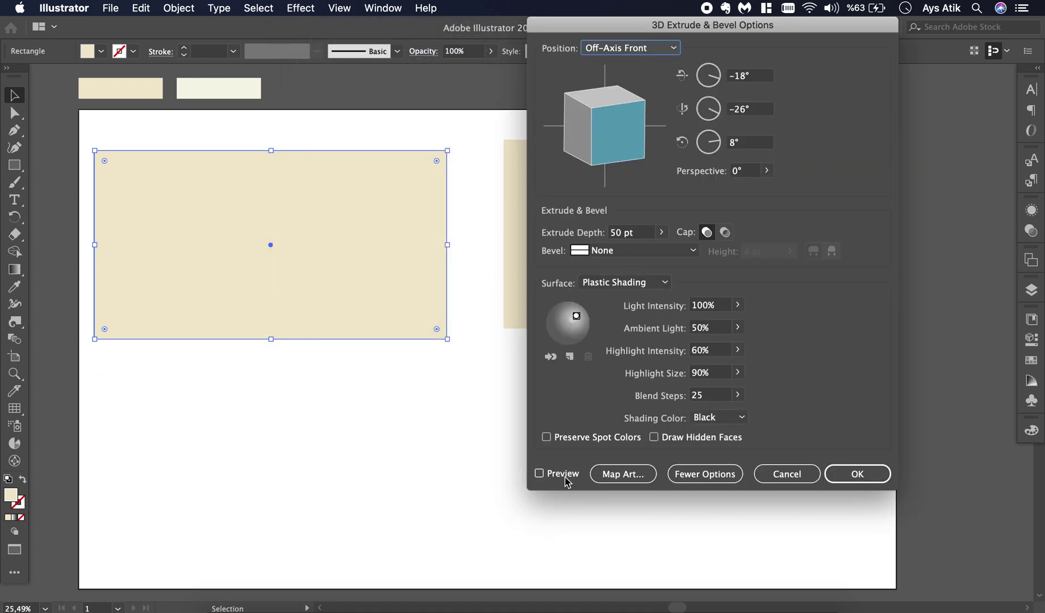
click(540, 474)
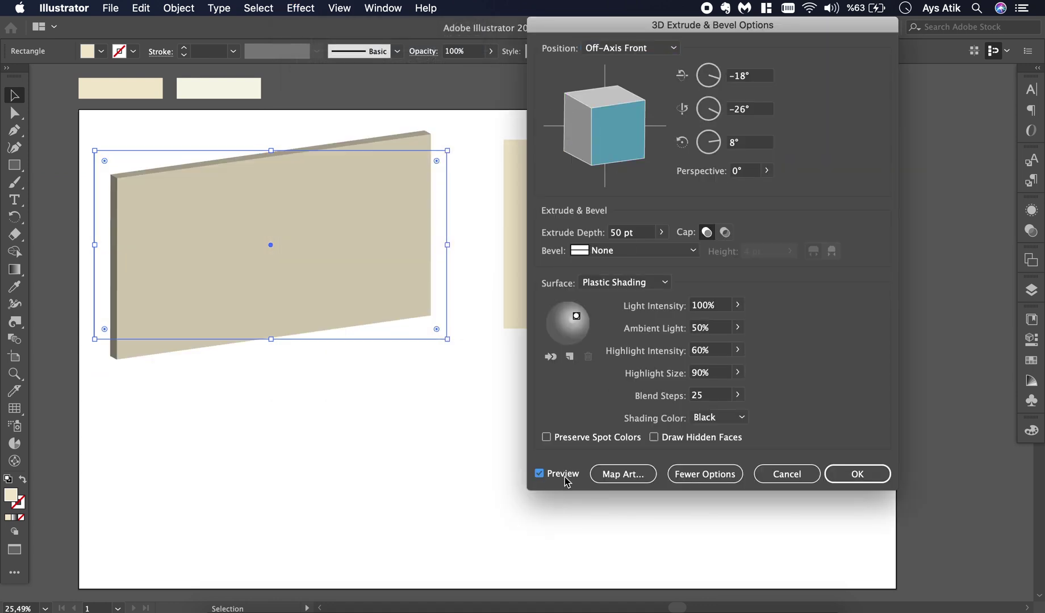
click(662, 233)
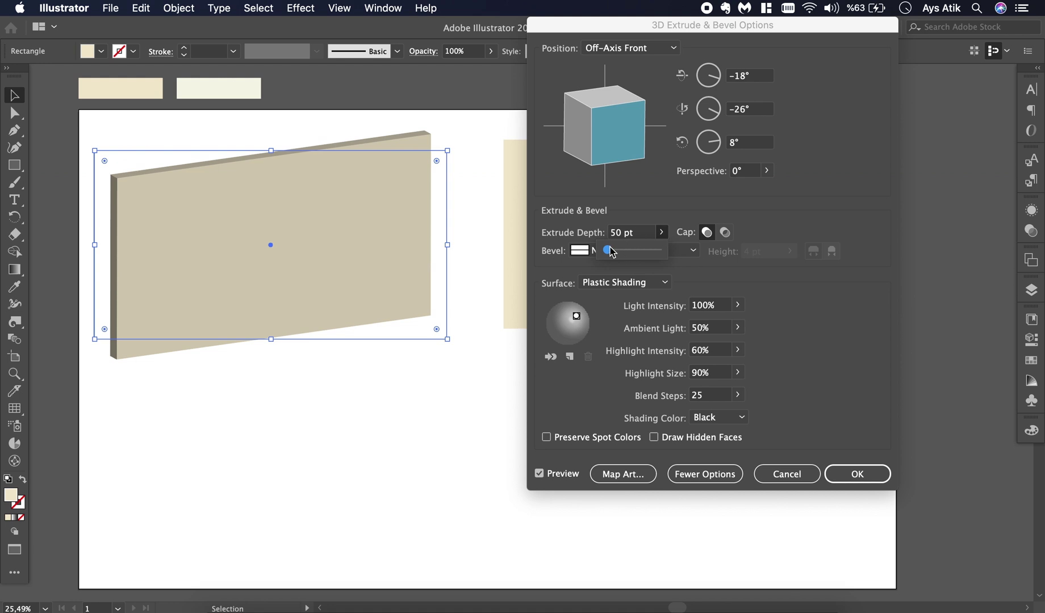
click(786, 474)
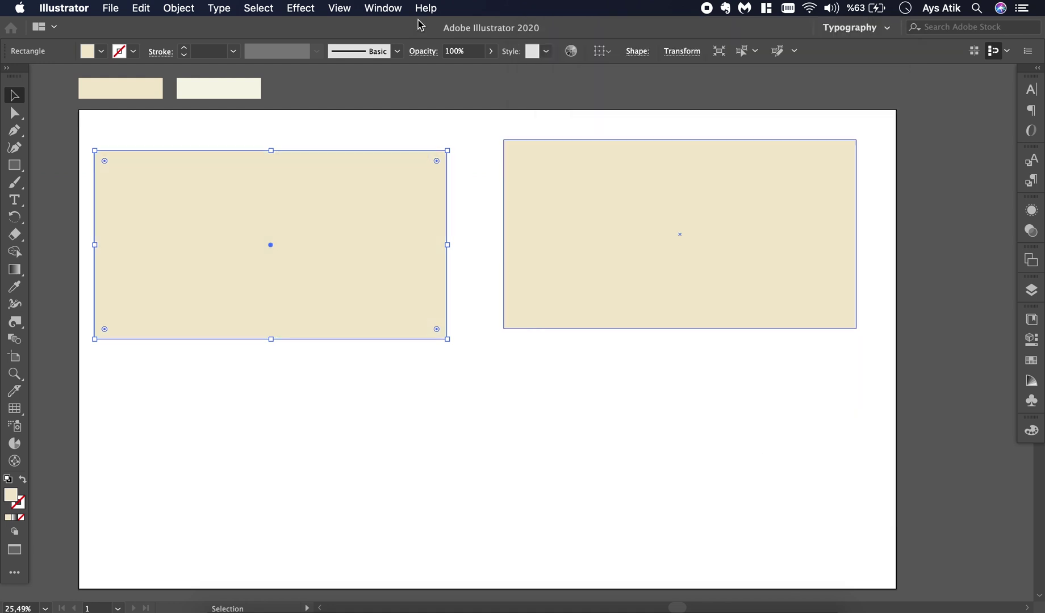
Start a 3D Extrude & Bevel effect on the left rectangle with preview on and an extrude depth of 0 pt.
click(300, 7)
mouse_move(418, 99)
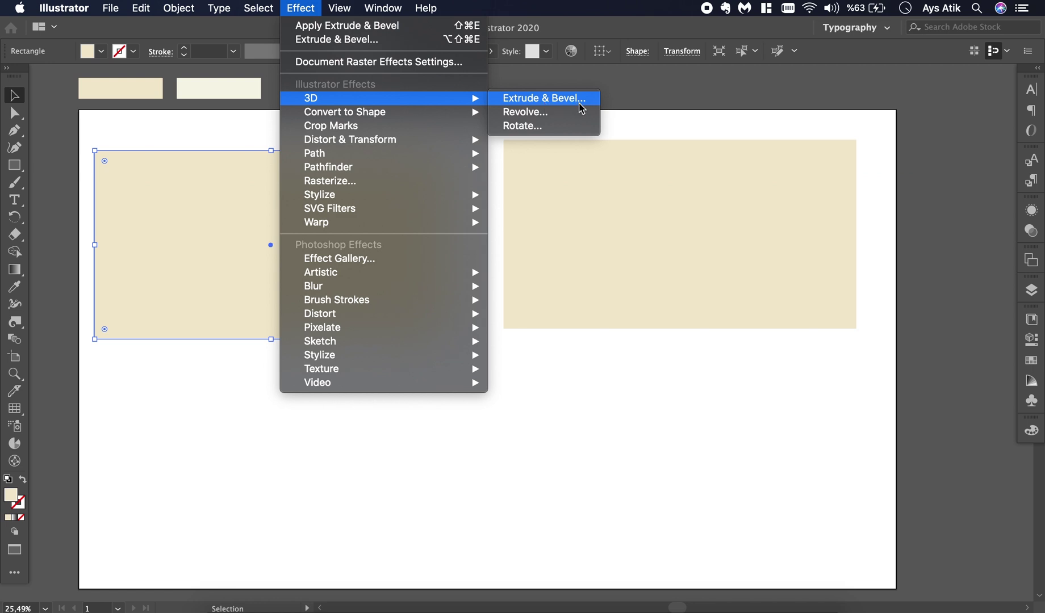
click(560, 106)
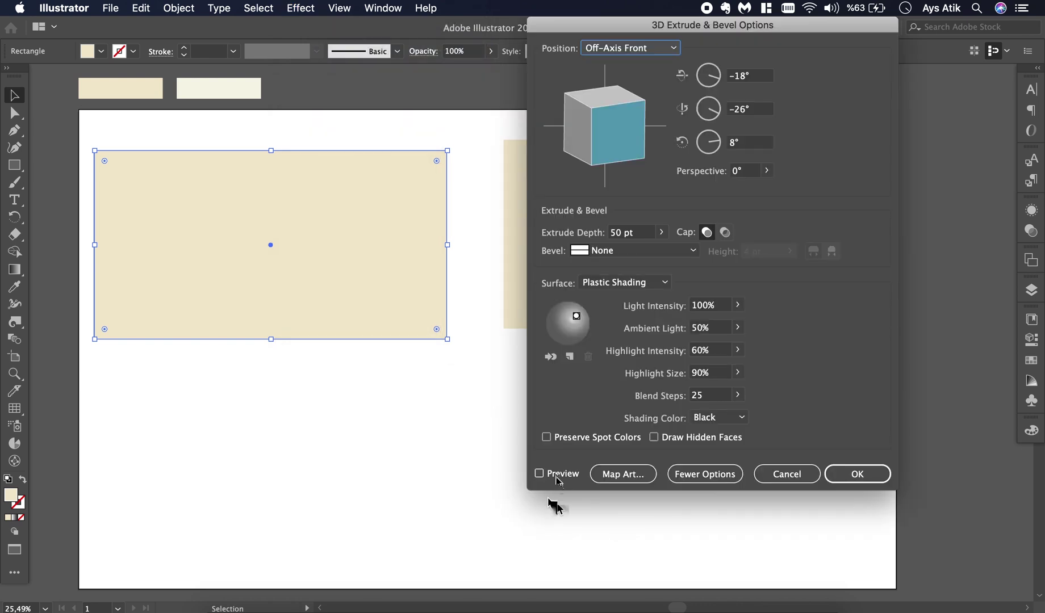
click(556, 478)
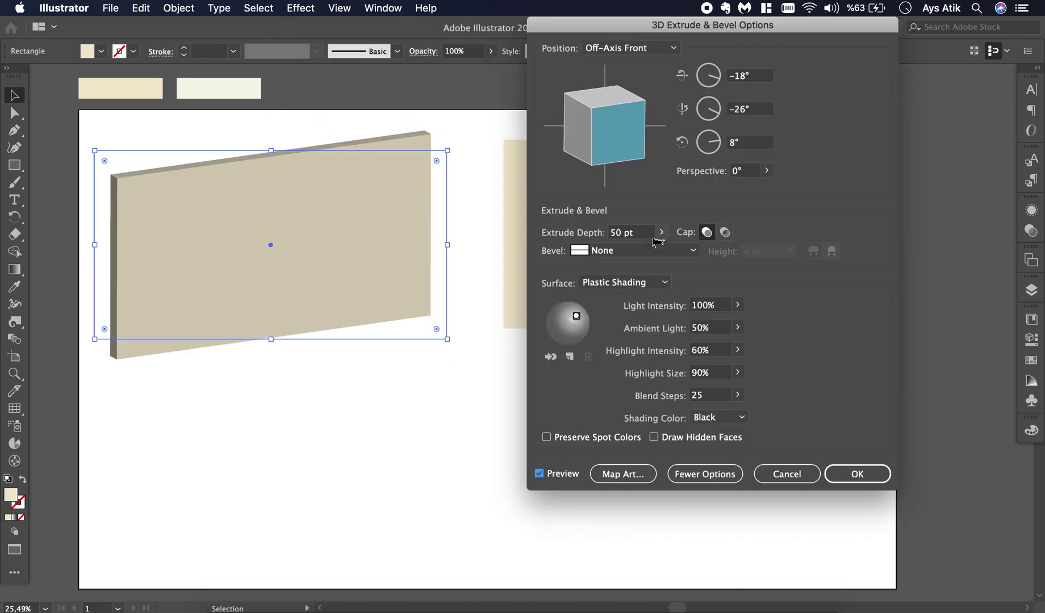
click(661, 233)
drag(596, 251, 573, 250)
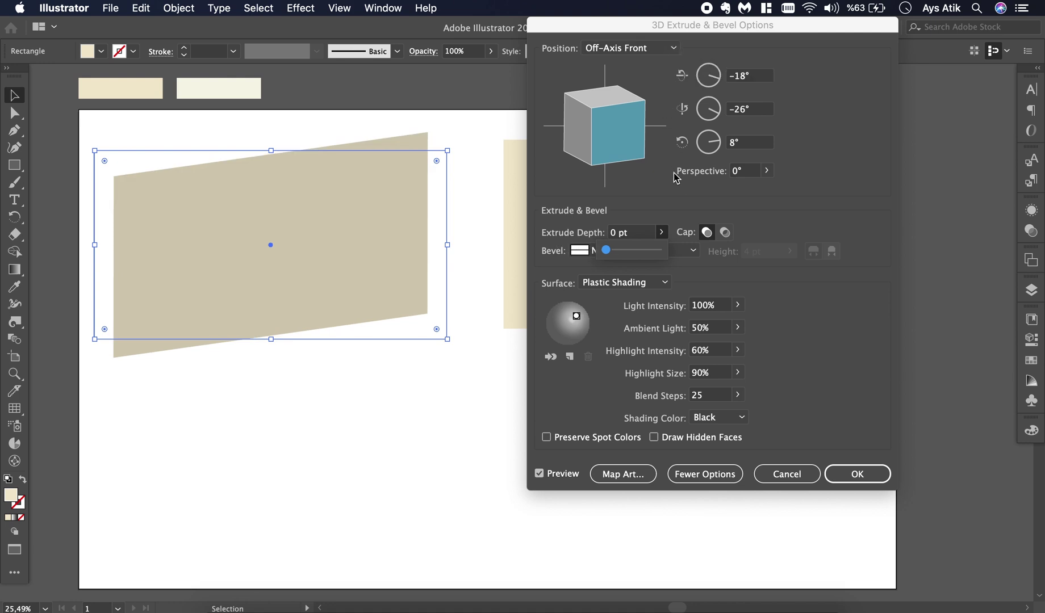
click(688, 207)
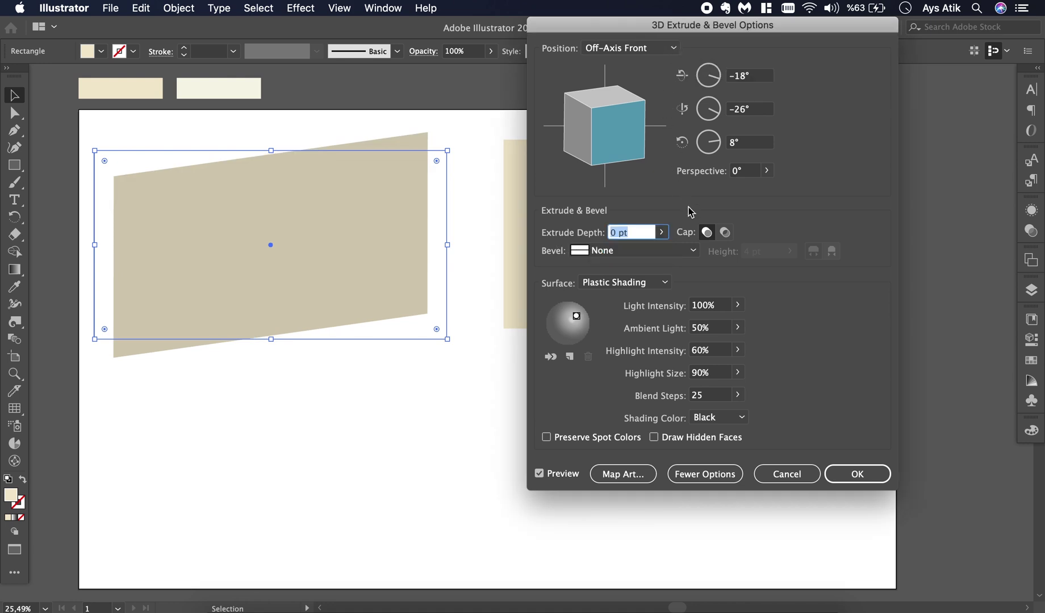
Apply the effect with the Isometric Left position and move the resulting wall panel down inside the artboard.
click(673, 49)
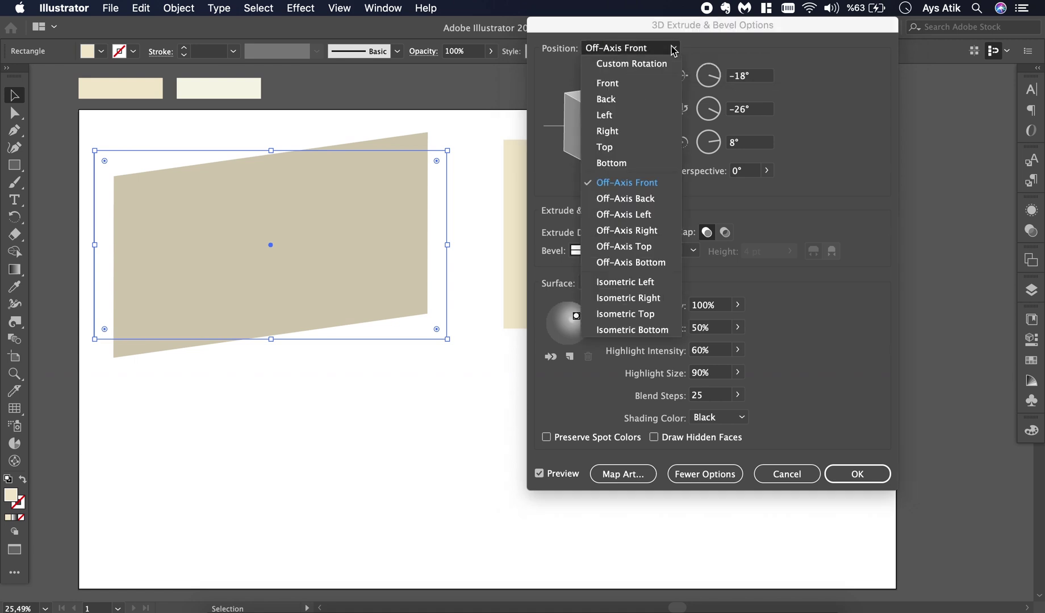
click(658, 289)
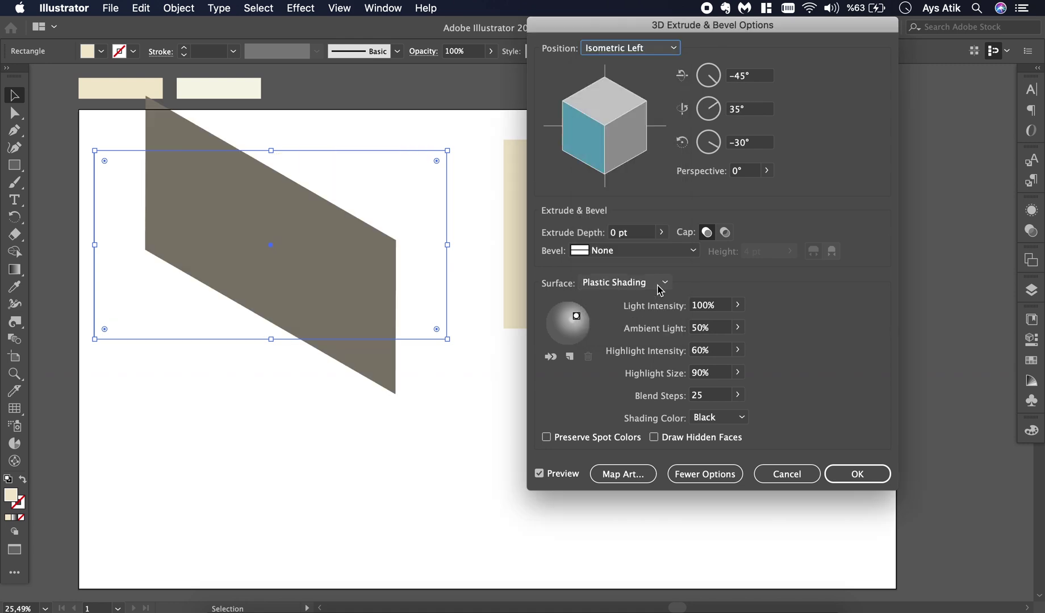
click(856, 473)
click(460, 440)
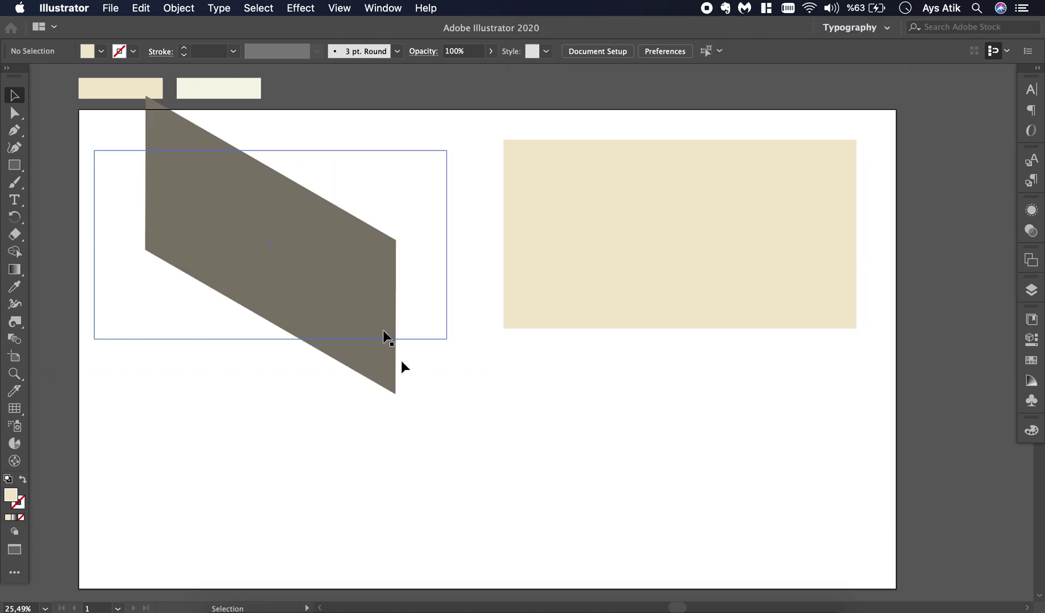
drag(383, 342, 414, 443)
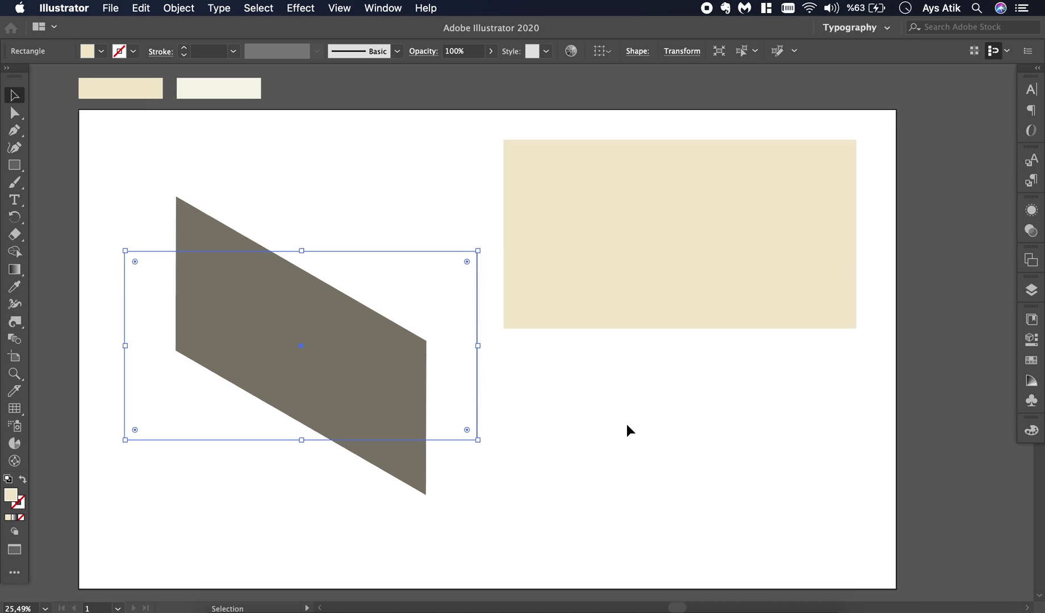
click(626, 425)
Duplicate the flat beige rectangle directly below itself.
scroll(626, 425, down, 1)
click(673, 310)
drag(672, 309, 664, 498)
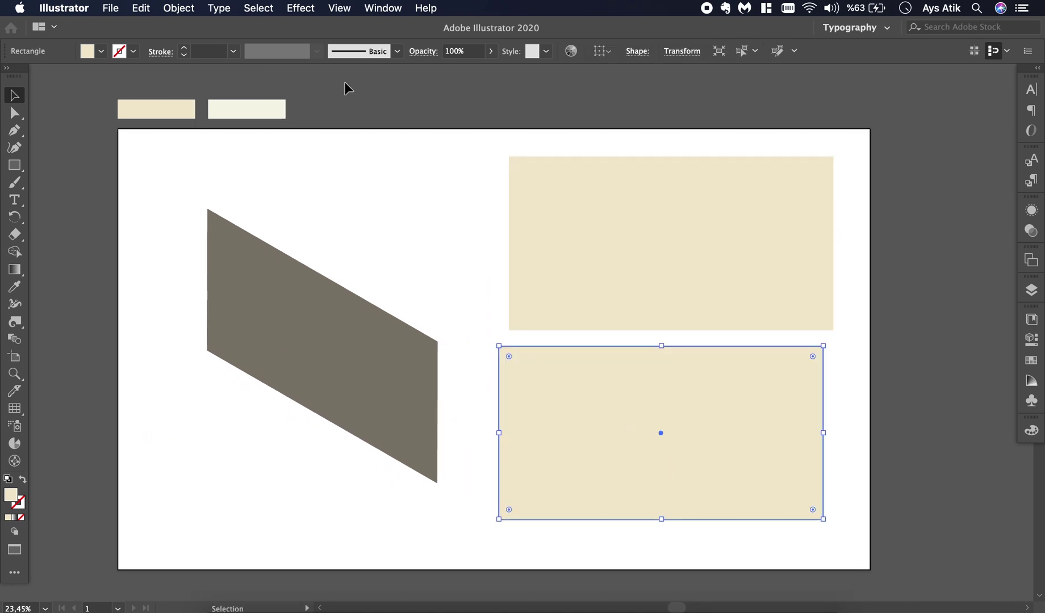
Start a 3D Extrude & Bevel effect on the lower rectangle copy with preview on and the extrude depth reduced to zero.
click(305, 10)
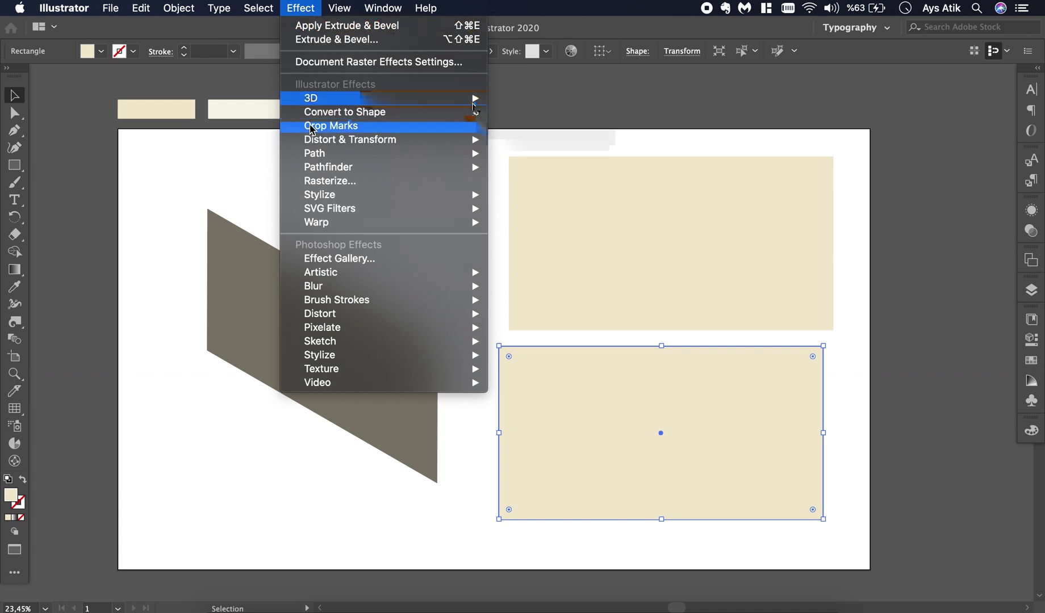
mouse_move(472, 99)
click(523, 100)
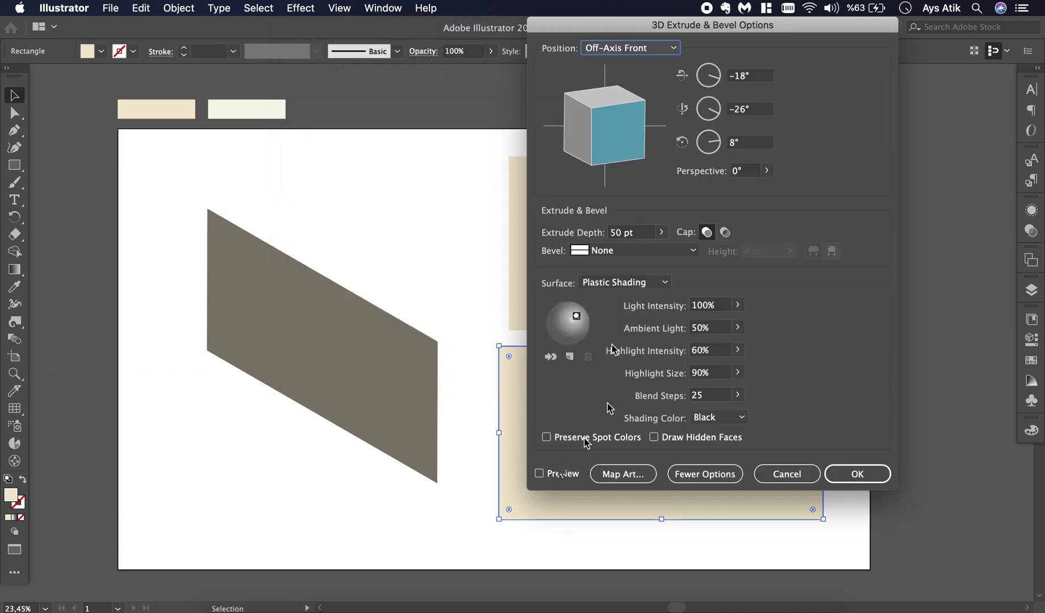
click(564, 475)
click(660, 232)
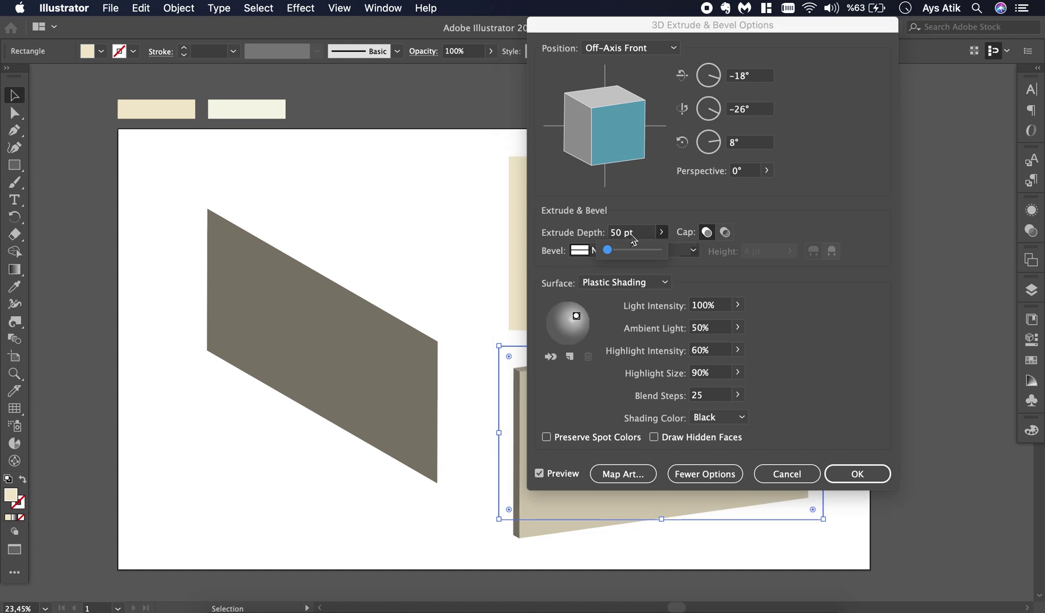
drag(608, 251, 608, 251)
Set the effect's position to Isometric Bottom for the lower copy and apply it.
drag(651, 25, 834, 11)
click(850, 47)
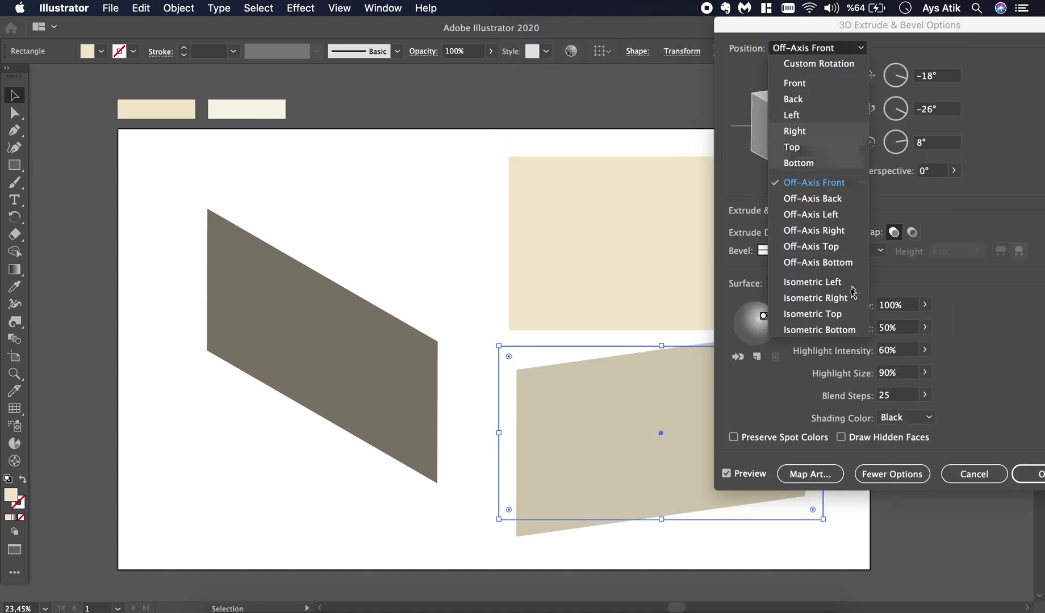
click(833, 330)
click(1017, 472)
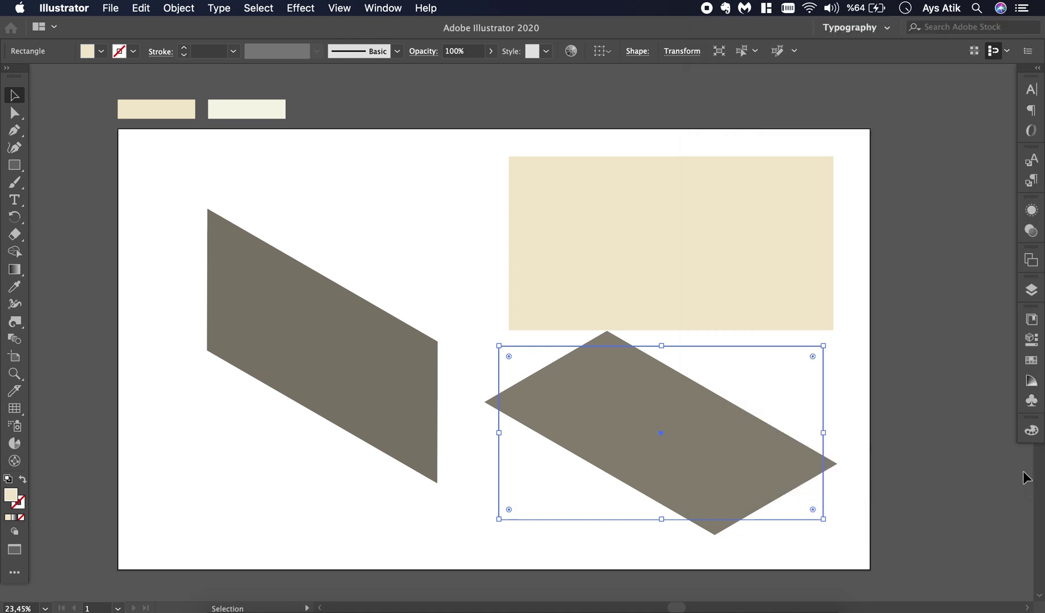
Move the isometric floor panel against the lower edge of the wall panel.
drag(689, 399, 291, 422)
scroll(292, 422, up, 2)
scroll(264, 412, up, 2)
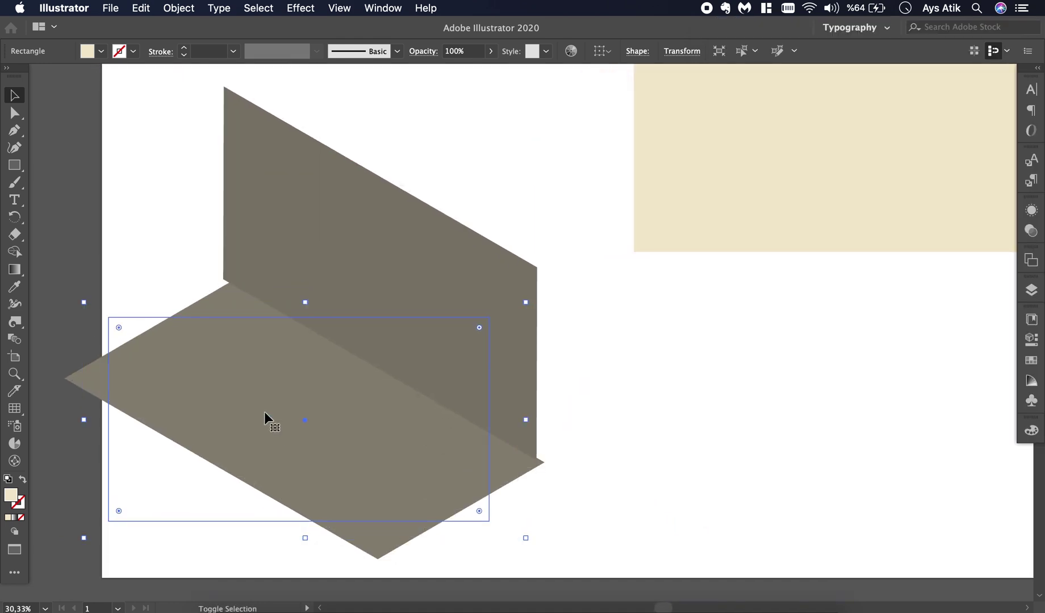
scroll(264, 413, up, 7)
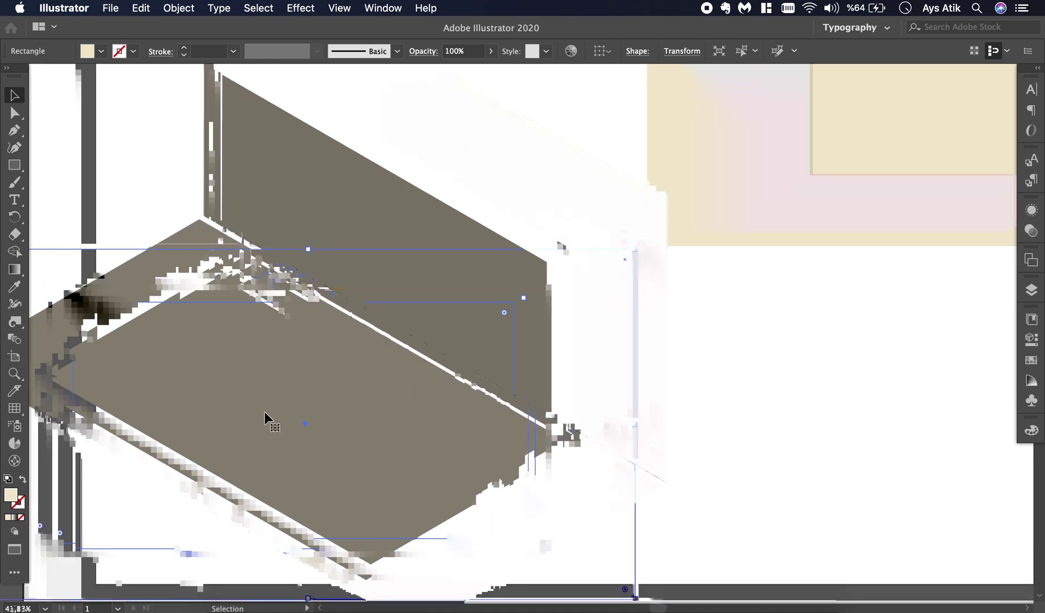
Nudge the floor panel right and up until its back edge meets the wall panel's lower edge without a gap.
key(Right)
key(Right)
key(Up)
key(Right)
key(Up)
key(Right)
key(Right)
key(Up)
key(Right)
key(Up)
key(Up)
key(Up)
key(Up)
key(Up)
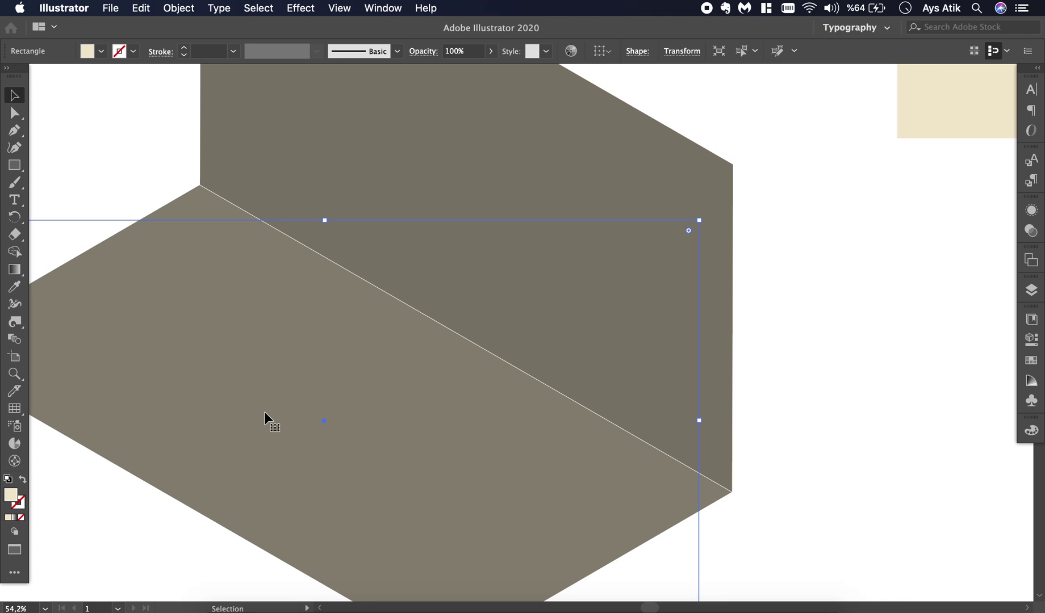
key(Up)
key(Up)
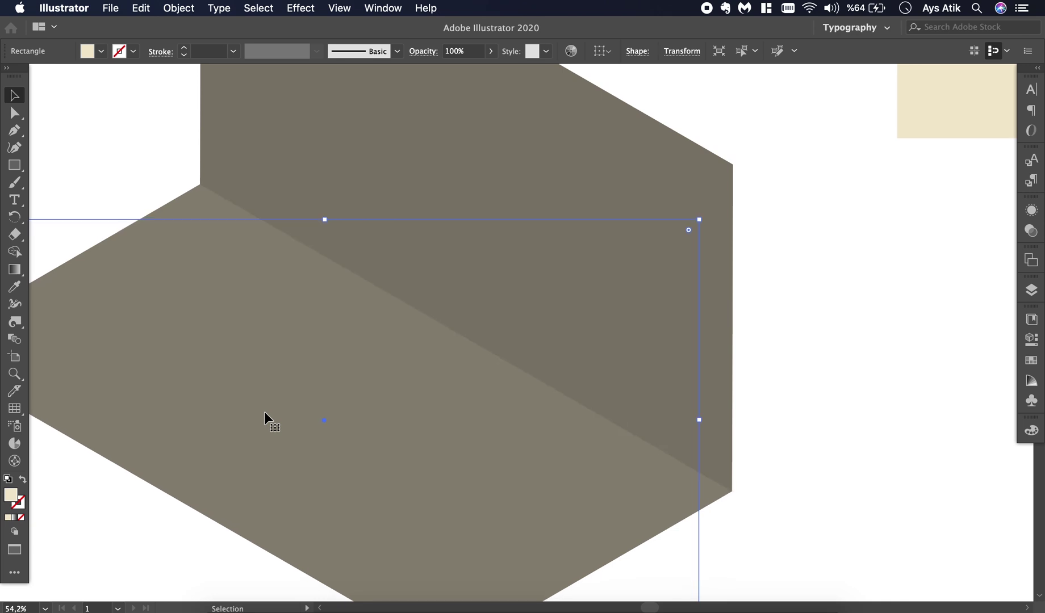
key(Up)
click(845, 370)
Duplicate the flat beige rectangle again into the free space below it.
scroll(845, 370, down, 5)
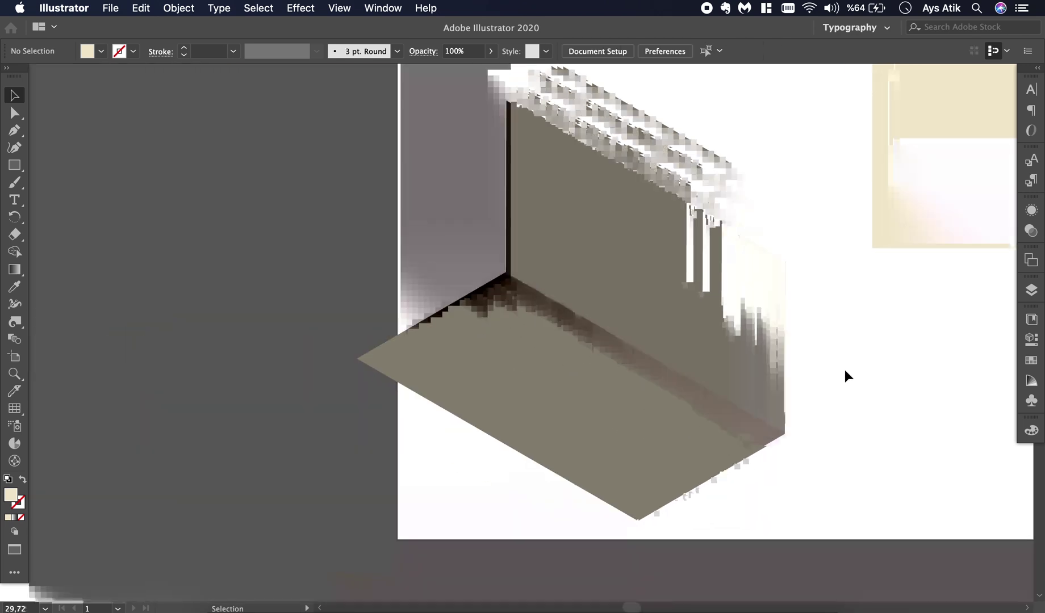
scroll(845, 370, right, 4)
scroll(844, 370, down, 2)
scroll(844, 369, right, 5)
scroll(735, 179, down, 2)
scroll(735, 180, left, 1)
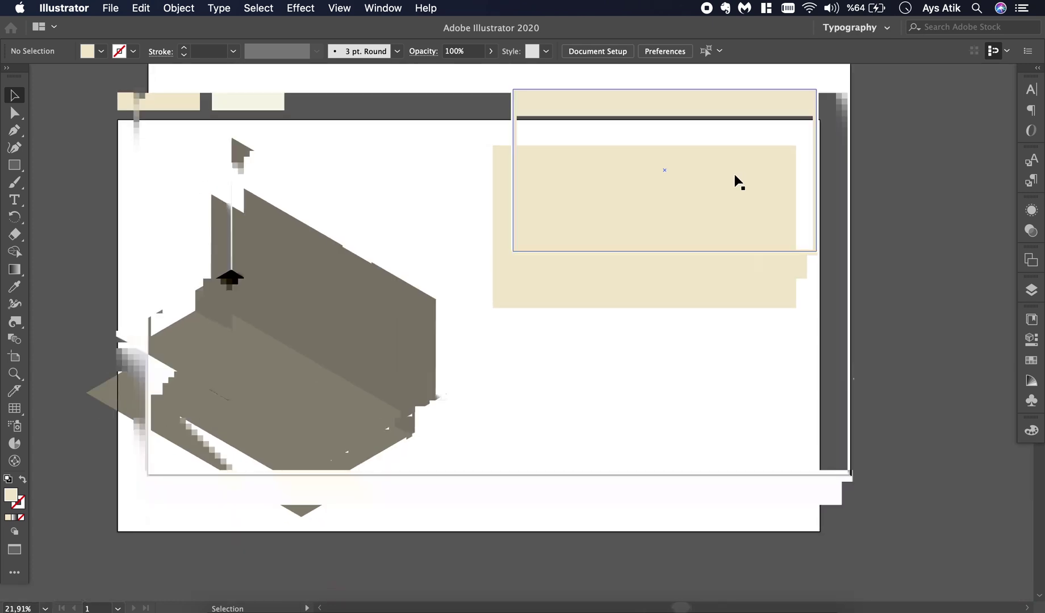
click(734, 174)
drag(733, 174, 717, 353)
Apply 3D Extrude & Bevel to the lower rectangle copy with the Isometric Left position and an extrude depth of 0 pt.
click(300, 8)
mouse_move(413, 97)
click(514, 99)
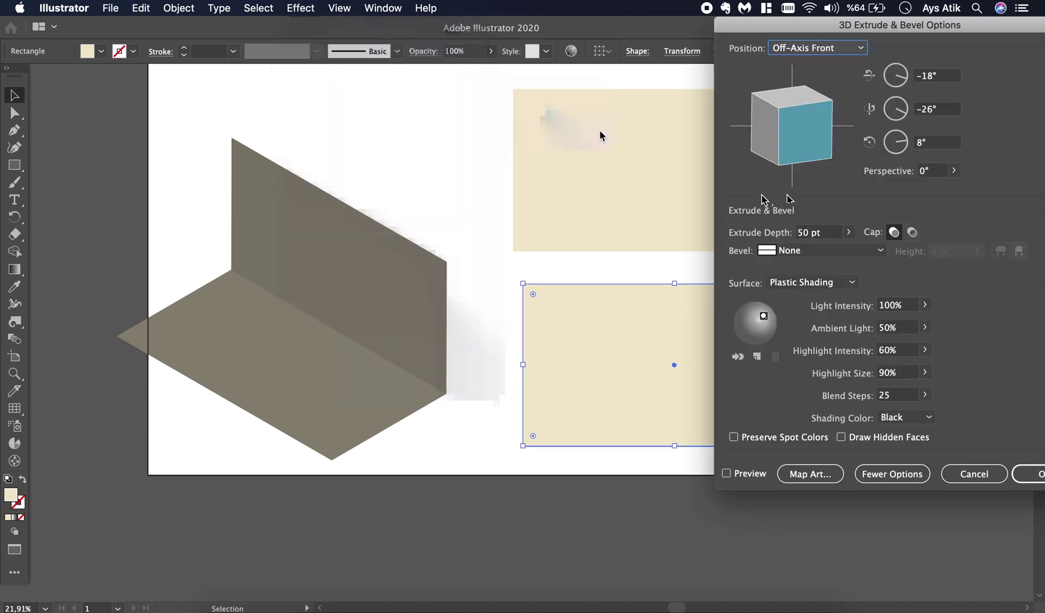
click(865, 48)
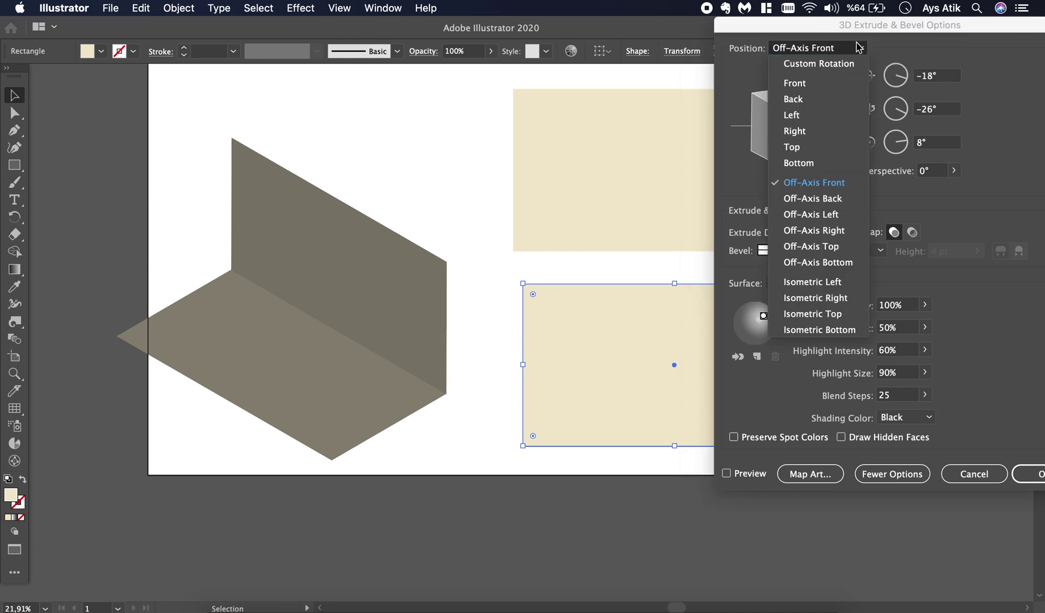
click(843, 284)
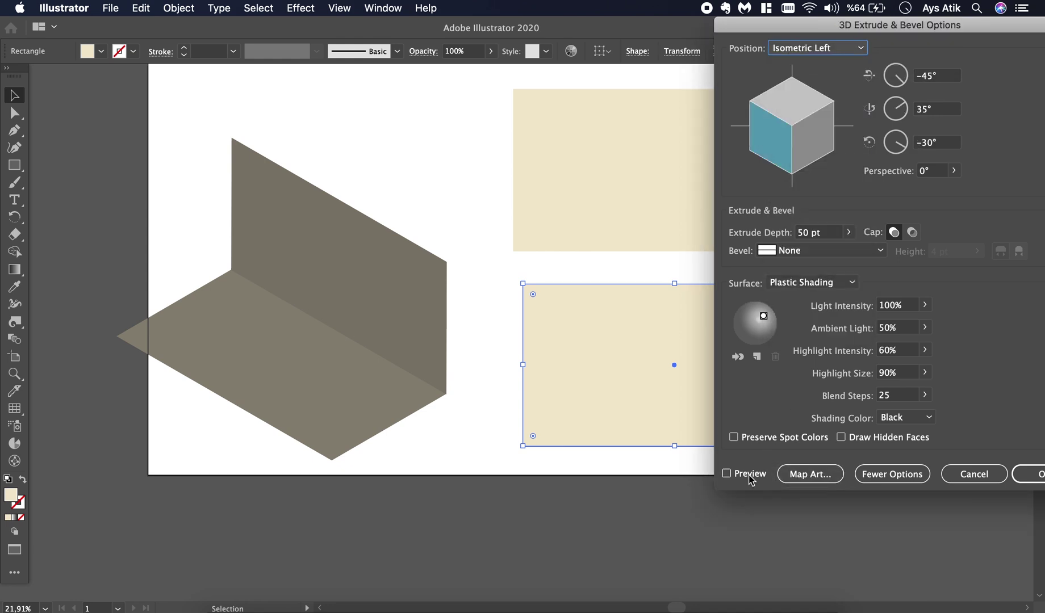
click(726, 473)
click(849, 234)
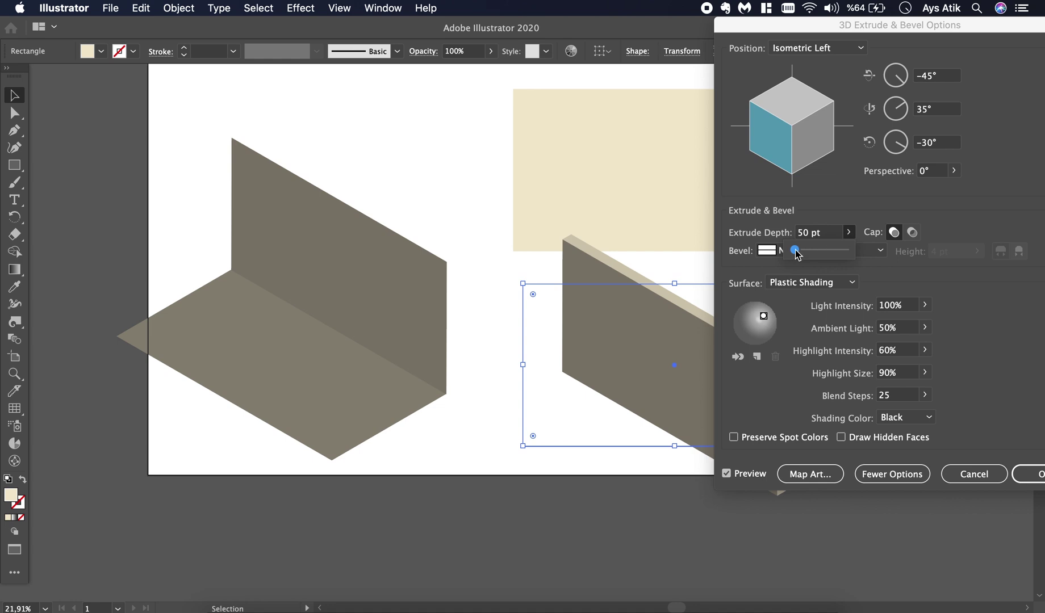
drag(797, 253, 789, 254)
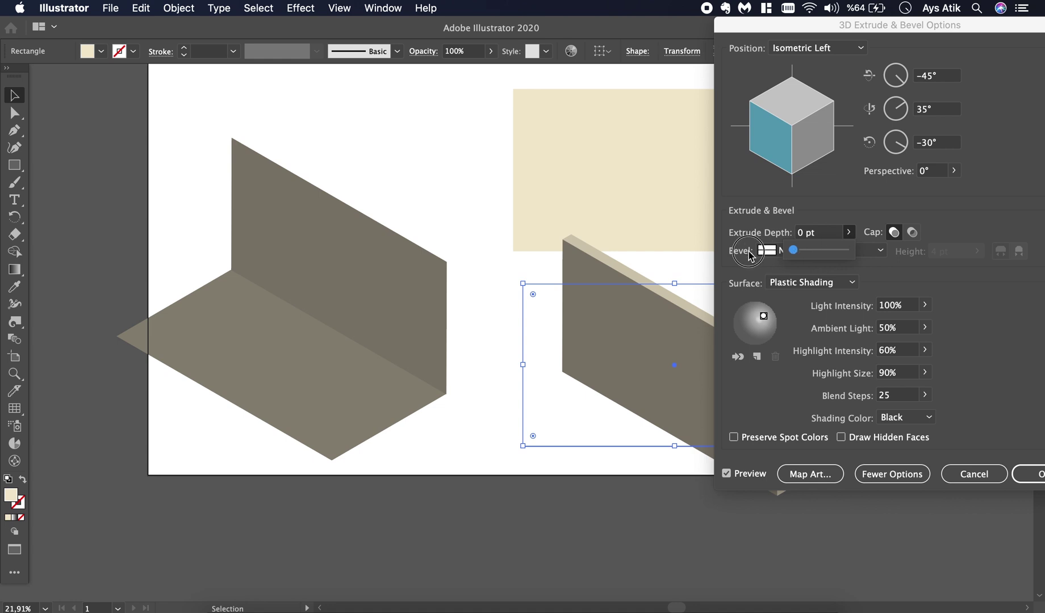
click(1030, 474)
Move the new Isometric Left panel below the floor panel, shifting it right and down along the floor's front edge.
drag(735, 410, 262, 474)
scroll(343, 400, up, 5)
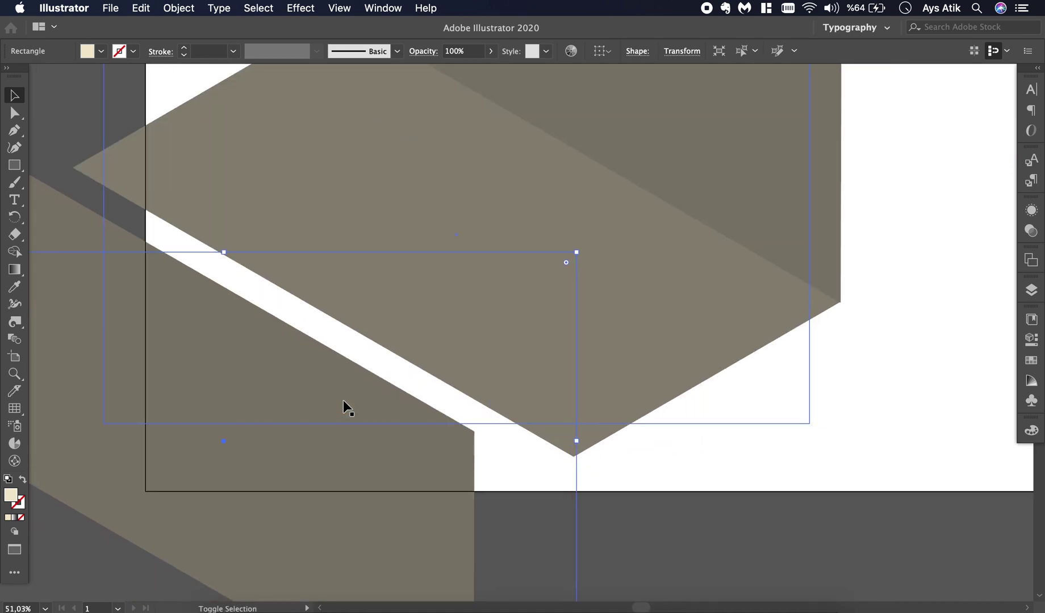
key(shift+Right)
key(shift+Right)
key(shift+Right)
key(shift+Right)
key(shift+Right)
key(shift+Right)
key(shift+Right)
key(shift+Right)
key(shift+Right)
key(shift+Right)
key(shift+Right)
key(shift+Right)
key(shift+Right)
key(shift+Right)
key(shift+Right)
key(shift+Right)
key(shift+Right)
key(shift+Right)
key(shift+Right)
key(shift+Right)
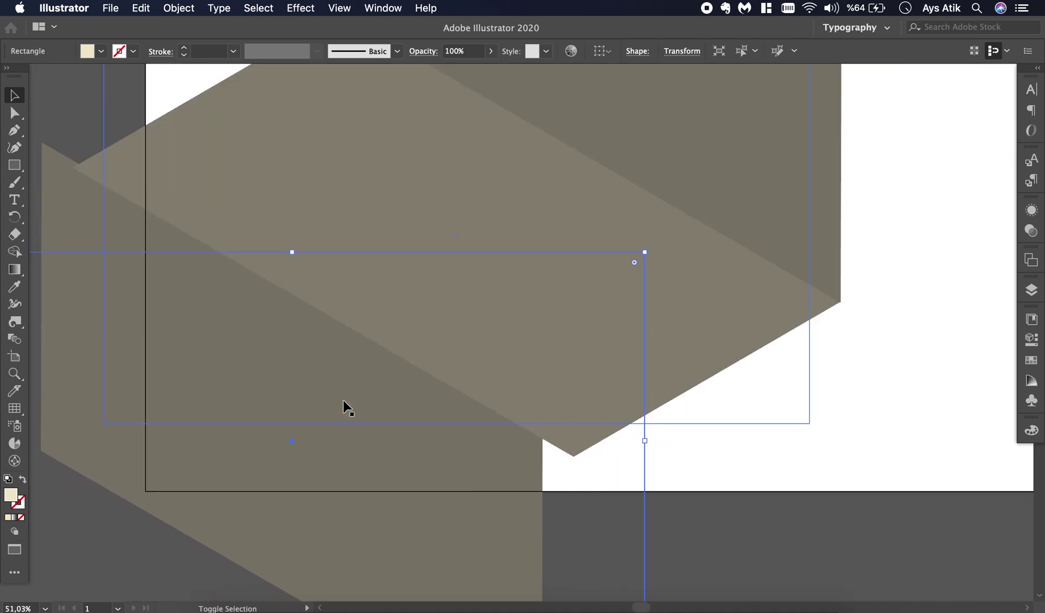
key(shift+Down)
key(shift+Down)
key(shift+Down)
key(shift+Down)
key(shift+Right)
key(shift+Right)
key(shift+Right)
key(shift+Right)
key(shift+Right)
key(shift+Right)
key(shift+Down)
key(shift+Down)
key(shift+Right)
key(shift+Right)
key(shift+Right)
key(shift+Right)
key(shift+Down)
key(shift+Down)
key(shift+Down)
key(shift+Down)
key(shift+Right)
Nudge the front panel left and up until its upper edge meets the floor panel's front edge without a gap.
key(Left)
key(Left)
key(Up)
key(Up)
key(Left)
key(Left)
key(Left)
key(Up)
key(Up)
key(Left)
key(Up)
key(Up)
key(Up)
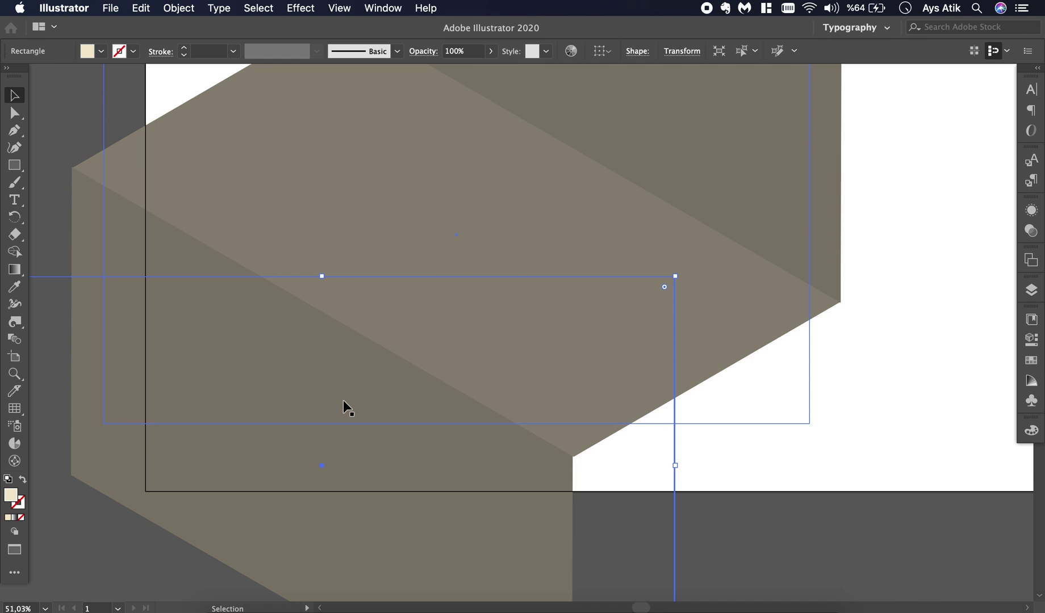
key(Left)
key(Up)
click(779, 457)
Duplicate the flat beige rectangle into the free space directly below it.
scroll(778, 457, down, 1)
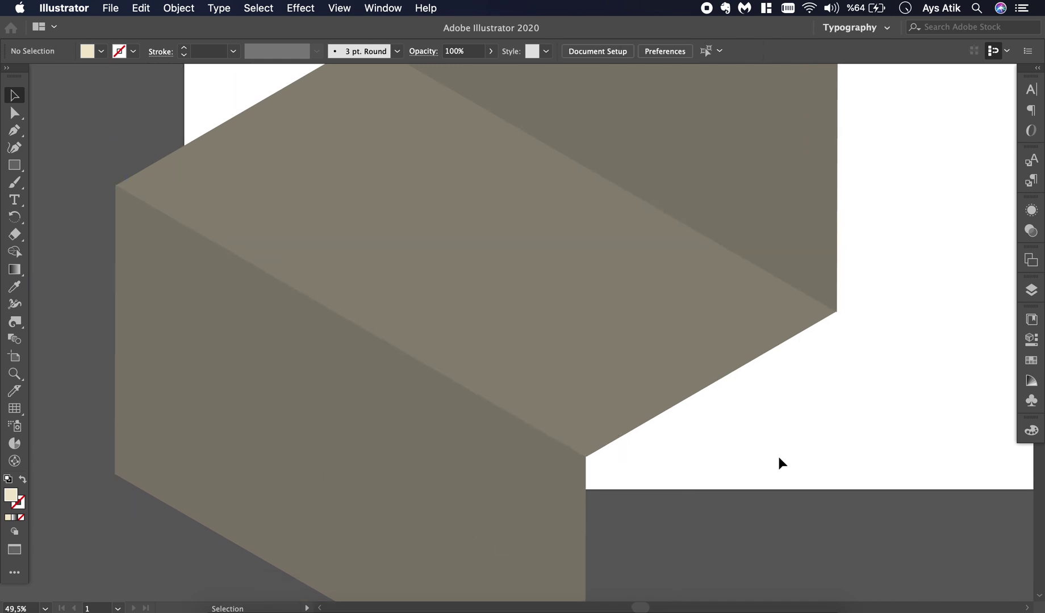
scroll(779, 460, down, 10)
scroll(779, 460, right, 3)
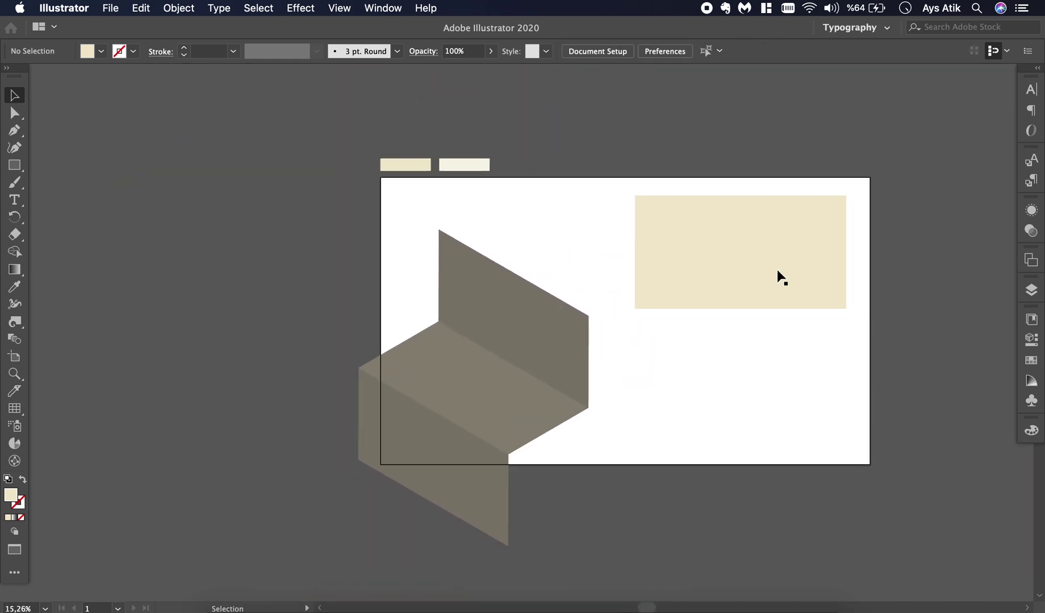
click(776, 272)
drag(777, 273, 786, 402)
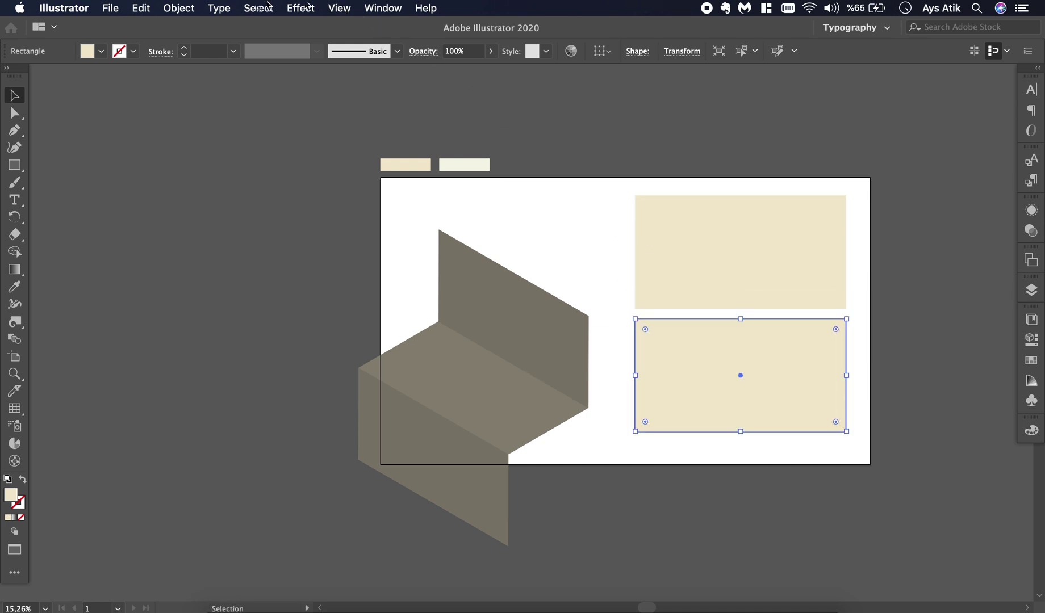
Give the lower rectangle copy a 3D Extrude & Bevel effect with 0 pt extrude depth and the Isometric Top position.
click(308, 7)
mouse_move(392, 99)
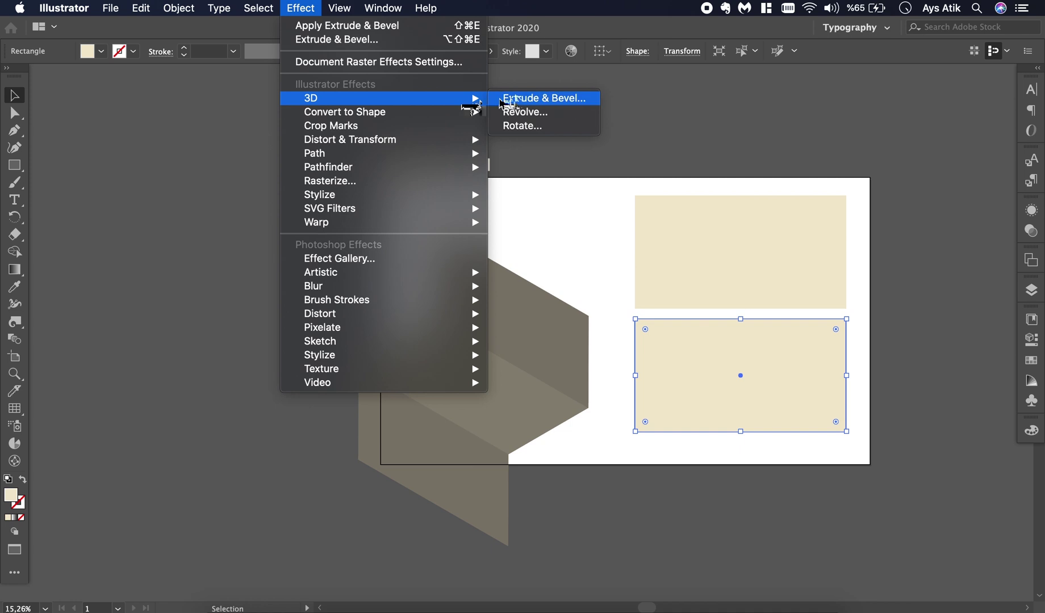
click(517, 101)
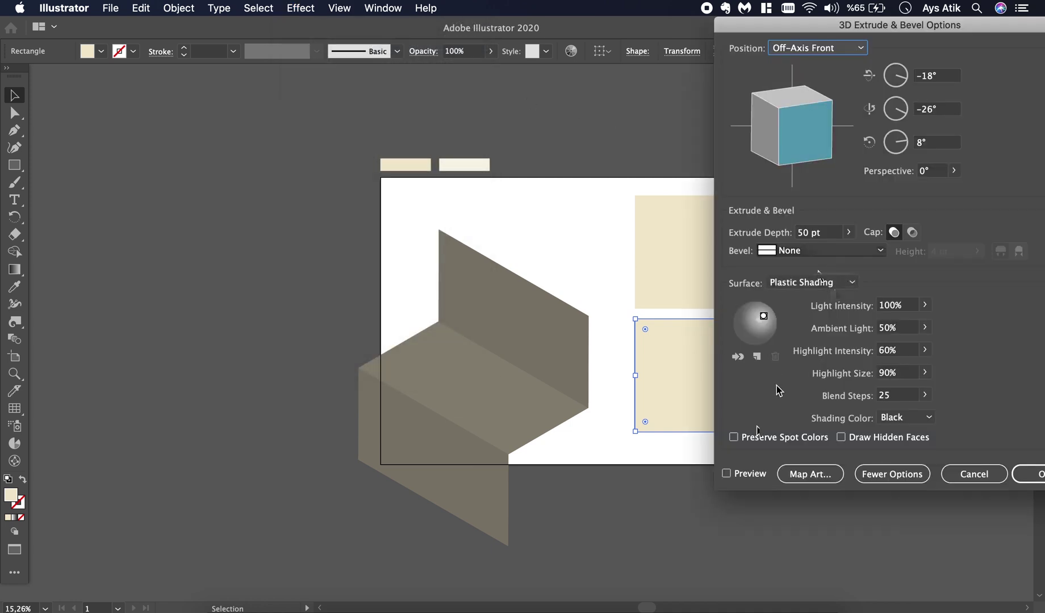
click(750, 475)
click(848, 233)
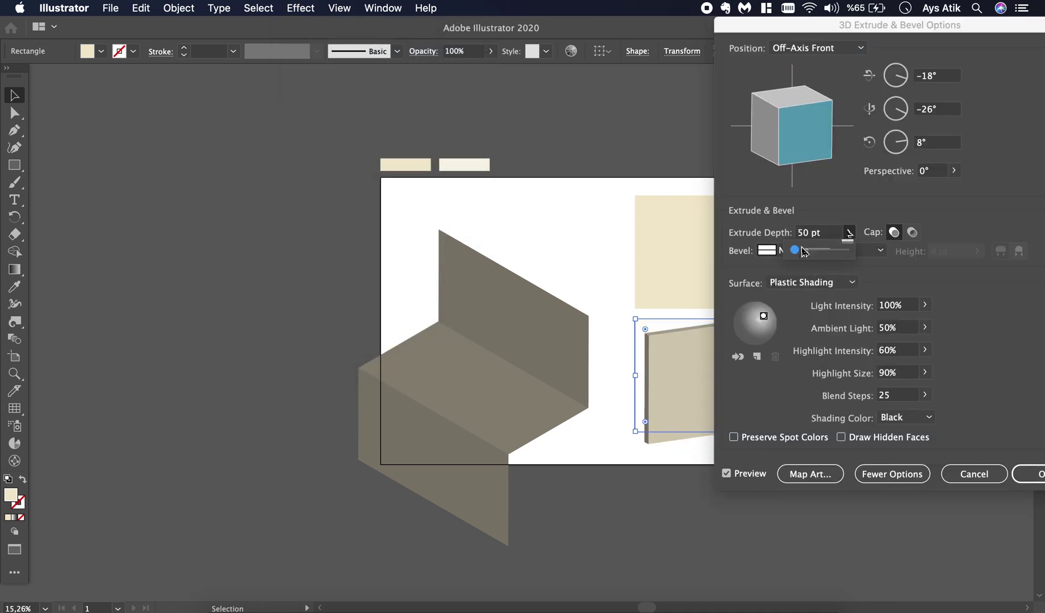
drag(799, 250, 761, 254)
click(858, 48)
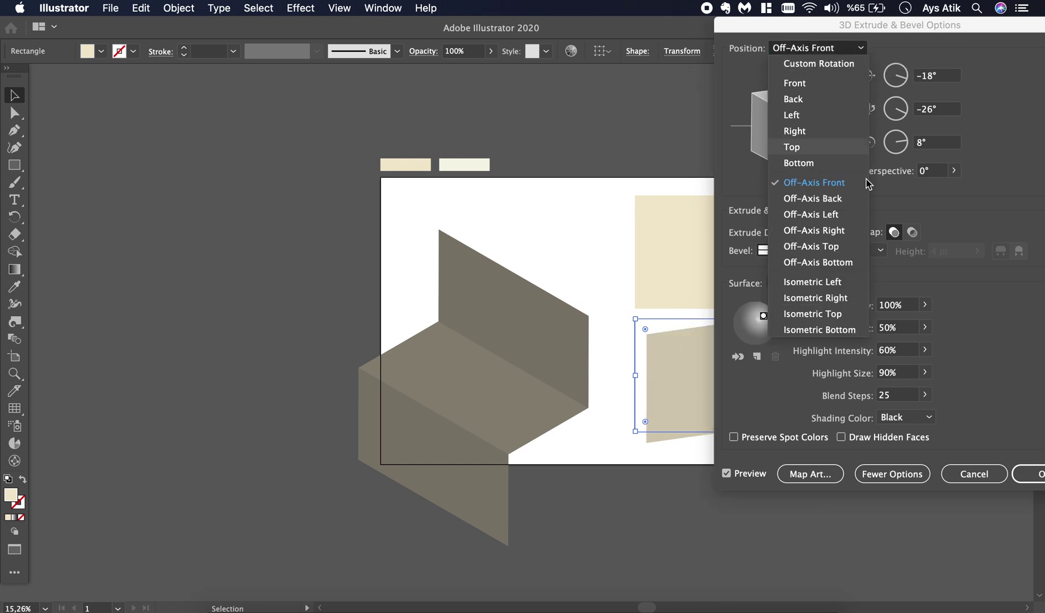
click(850, 316)
click(1040, 477)
Move the light Isometric Top panel beside the other panels and bring it to the front of the stacking order.
drag(776, 398, 635, 458)
scroll(498, 418, up, 1)
scroll(643, 464, up, 2)
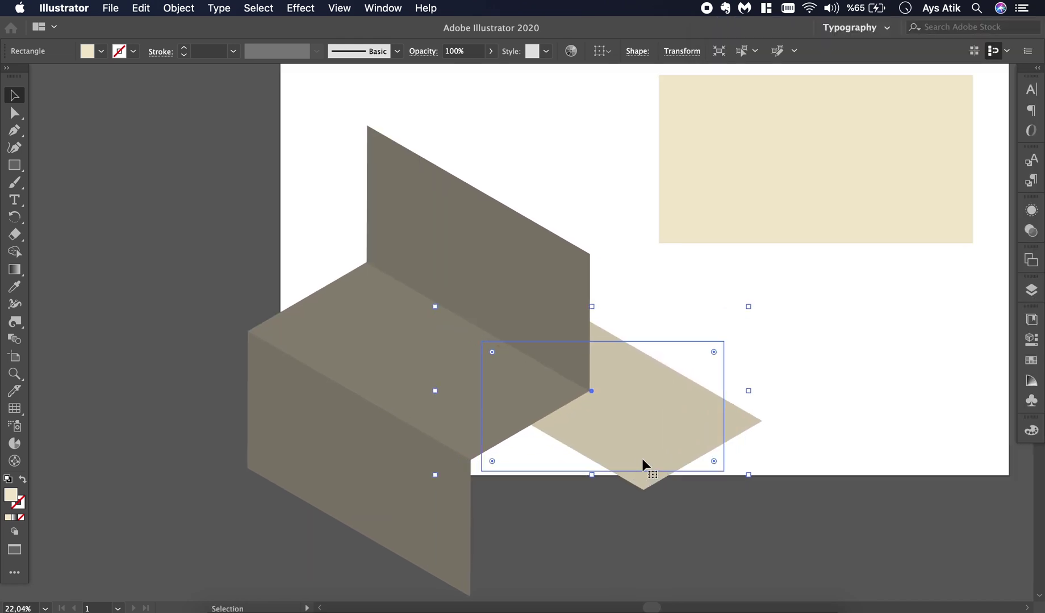
right_click(644, 465)
mouse_move(720, 544)
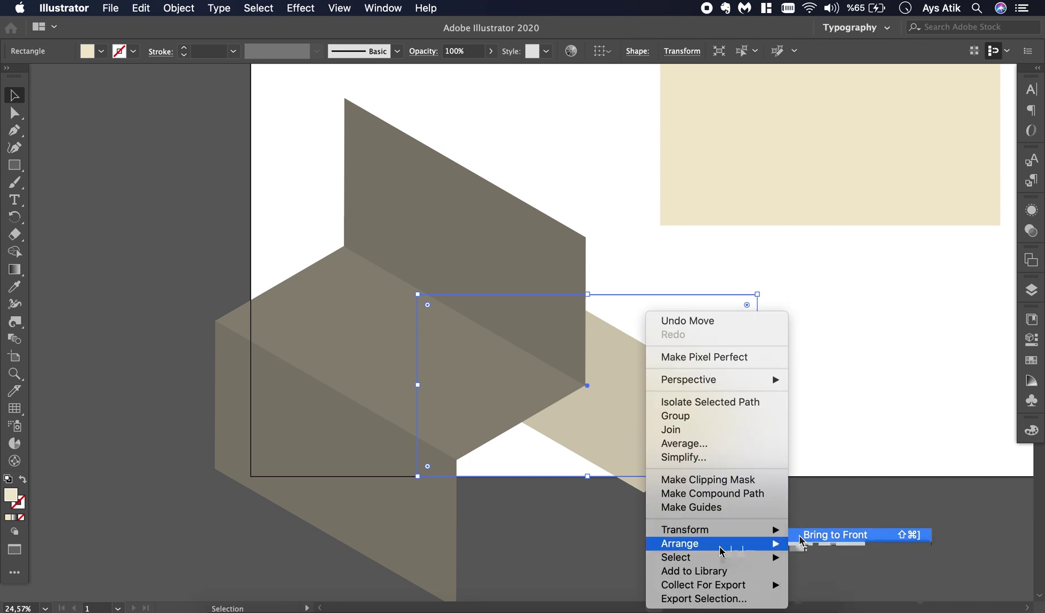
click(813, 537)
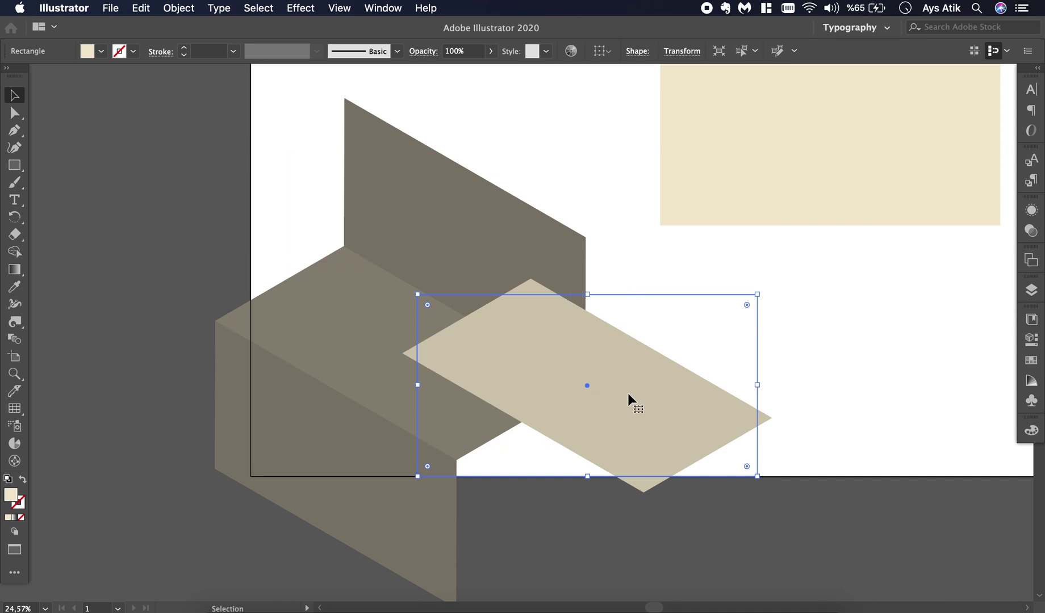
Move the light top panel up to the upper edge of the back wall panel.
scroll(664, 408, up, 5)
scroll(665, 408, right, 3)
drag(643, 438, 640, 462)
drag(533, 277, 534, 253)
scroll(534, 254, up, 2)
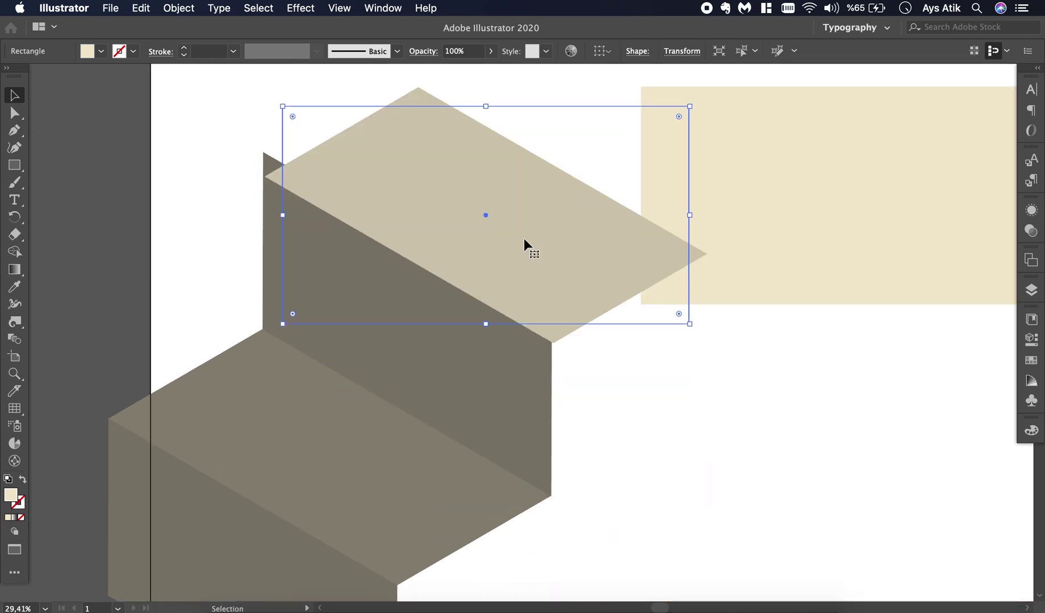
key(Up)
key(Up)
key(Up)
key(Up)
key(Up)
key(Up)
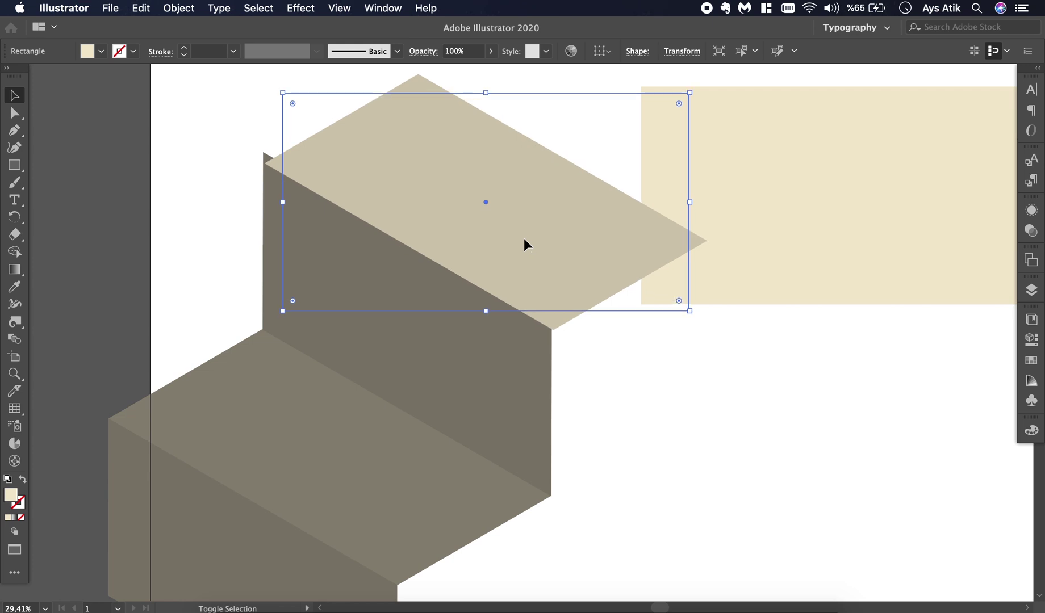
Nudge the light top panel until its front edge lies flush on the wall panel's upper edge, and deselect it.
key(shift+Up)
key(shift+Up)
key(shift+Up)
key(shift+Up)
key(shift+Down)
key(shift+Down)
key(Left)
key(Left)
key(shift+Up)
key(shift+Down)
key(Down)
key(Down)
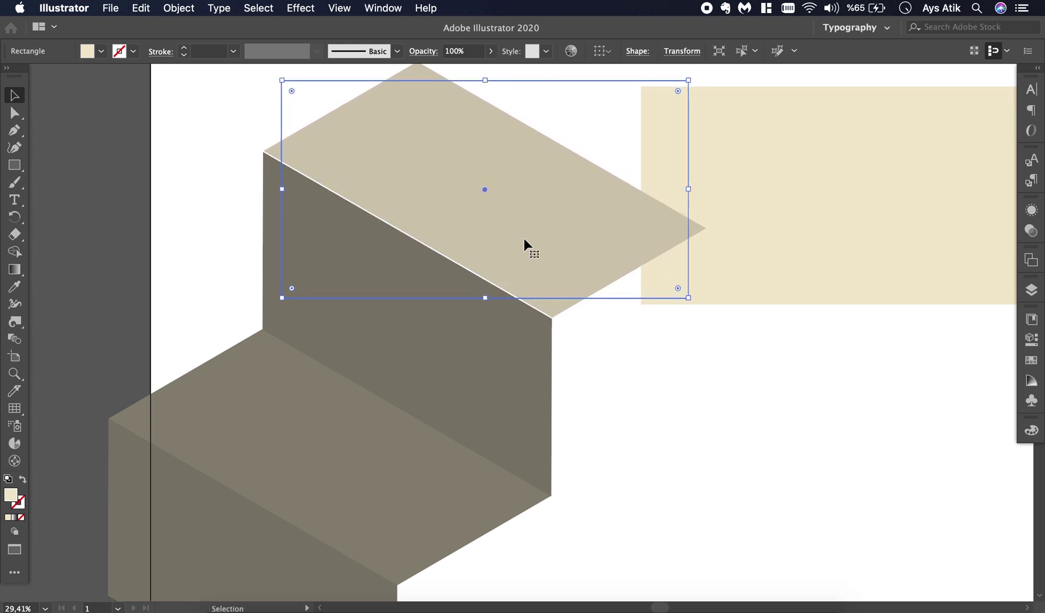
key(Down)
key(Left)
key(Down)
scroll(523, 237, up, 5)
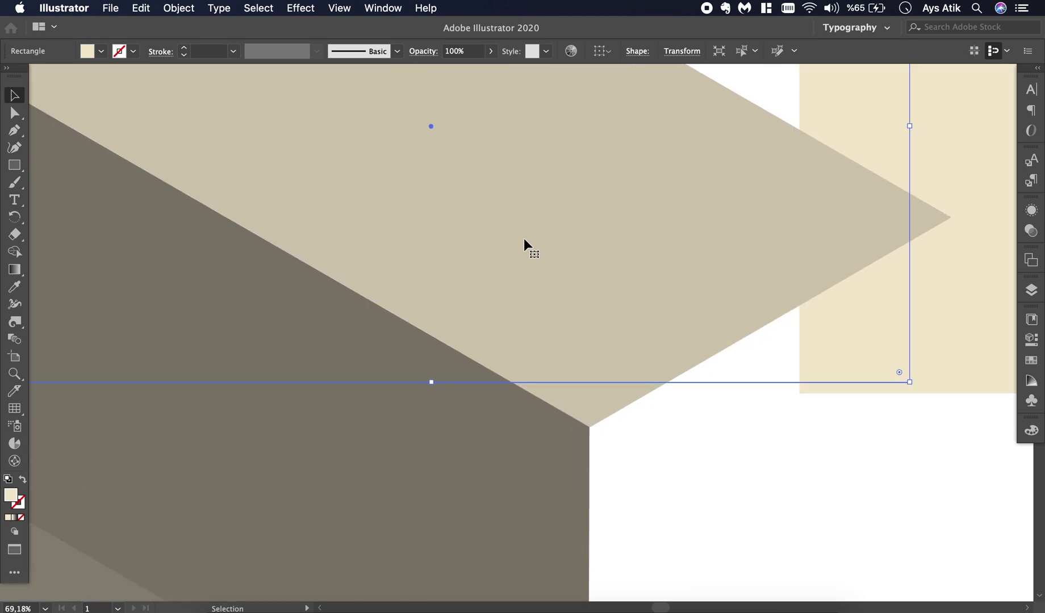
click(735, 485)
Duplicate the flat beige rectangle below itself and shorten the copy from its upper edge to a strip about one third as high.
scroll(735, 485, down, 10)
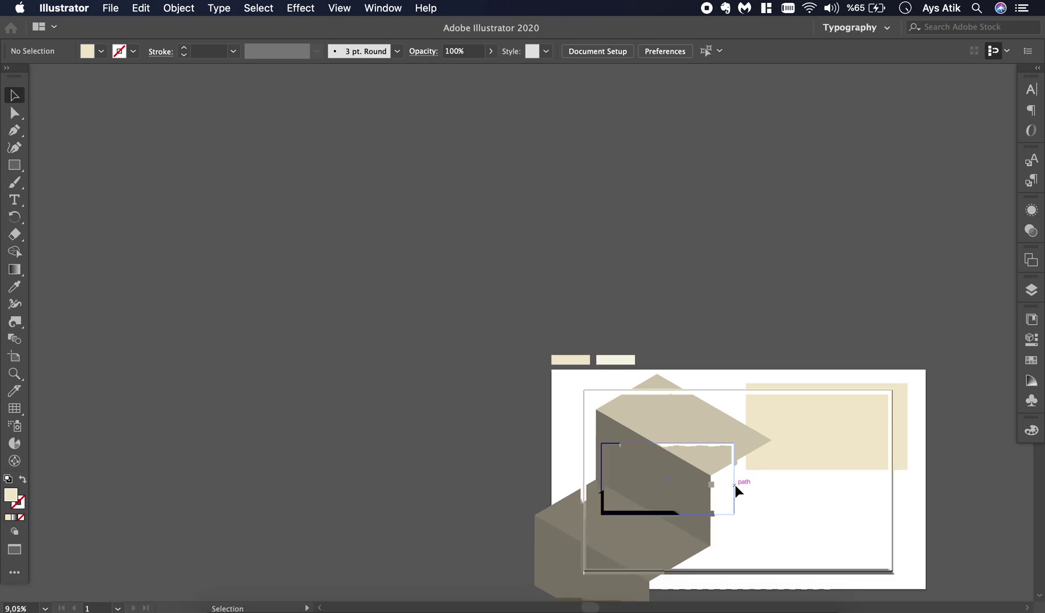
scroll(735, 485, up, 3)
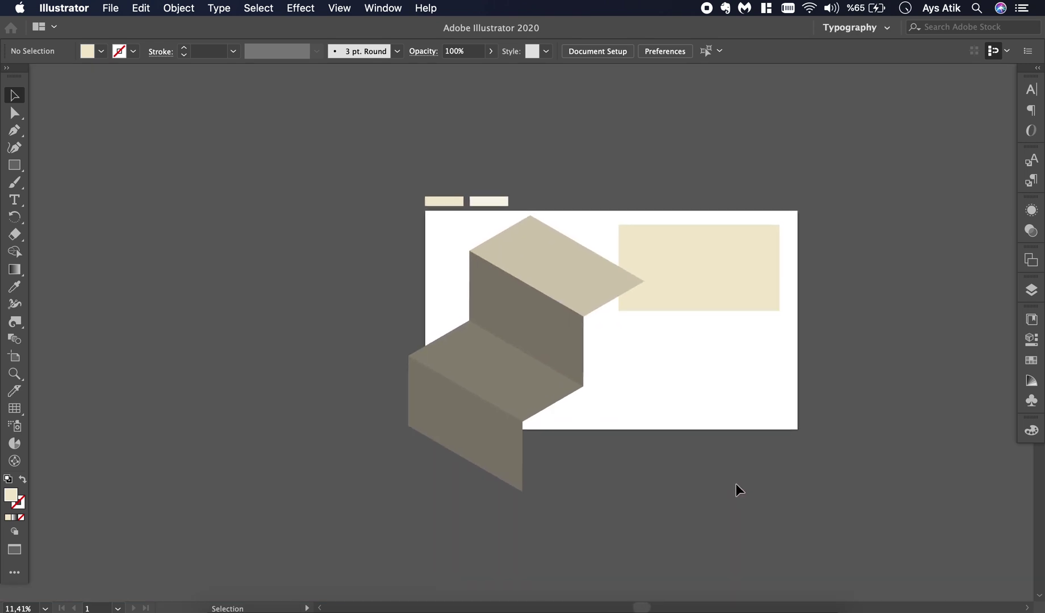
scroll(736, 485, up, 3)
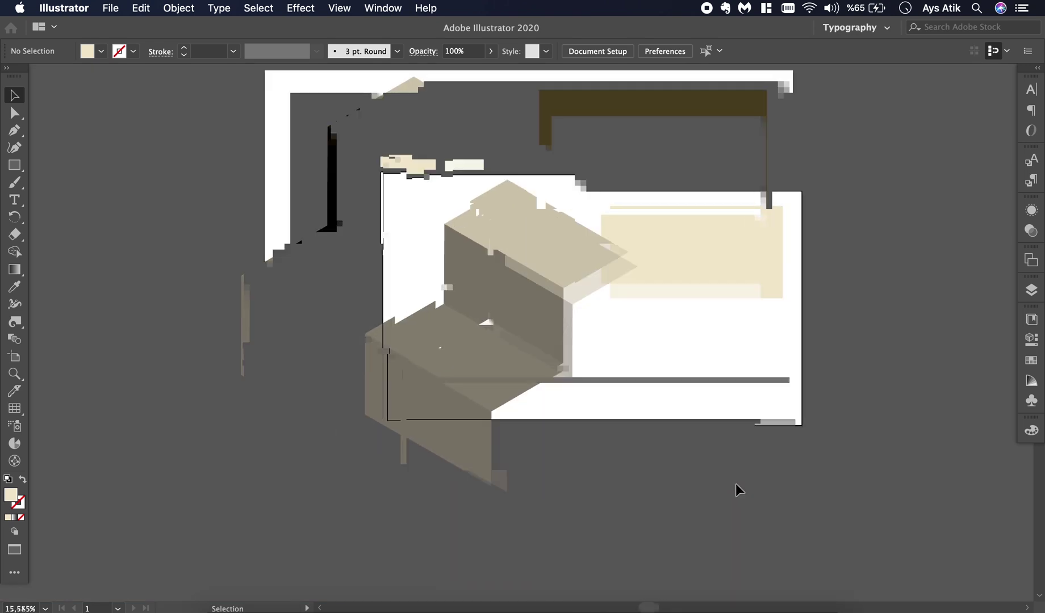
scroll(735, 484, up, 3)
scroll(736, 484, up, 1)
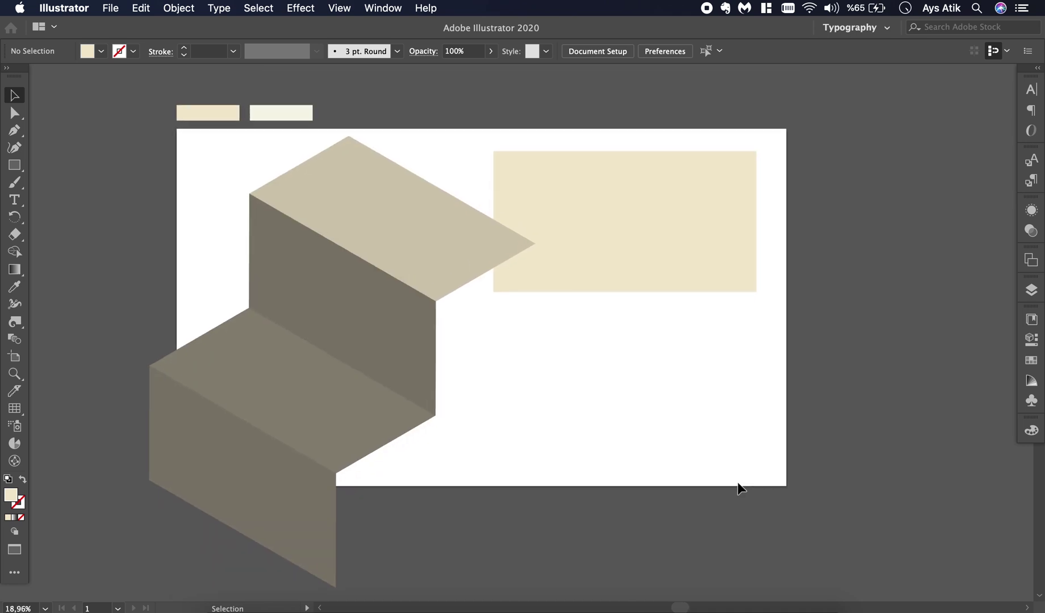
scroll(735, 485, down, 2)
scroll(698, 289, up, 1)
click(666, 187)
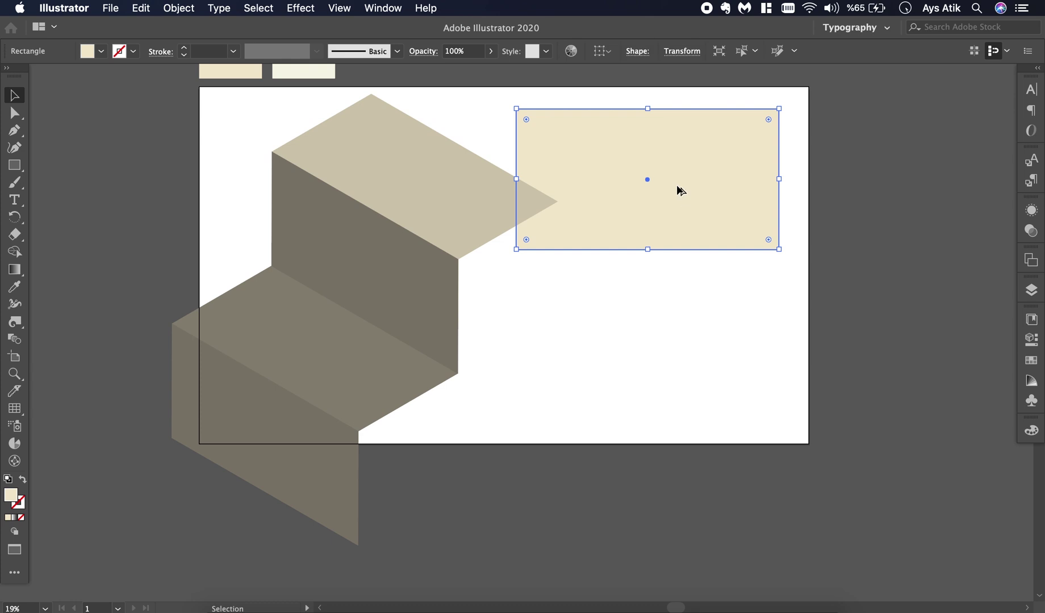
drag(677, 186, 674, 306)
key(super+z)
drag(663, 196, 668, 364)
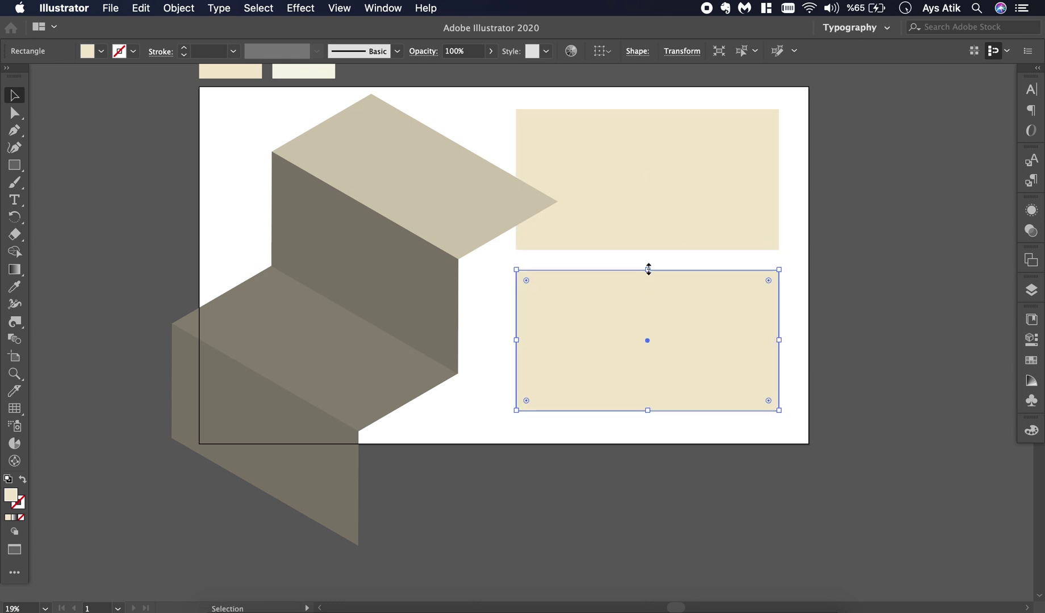
drag(648, 269, 649, 359)
key(super+z)
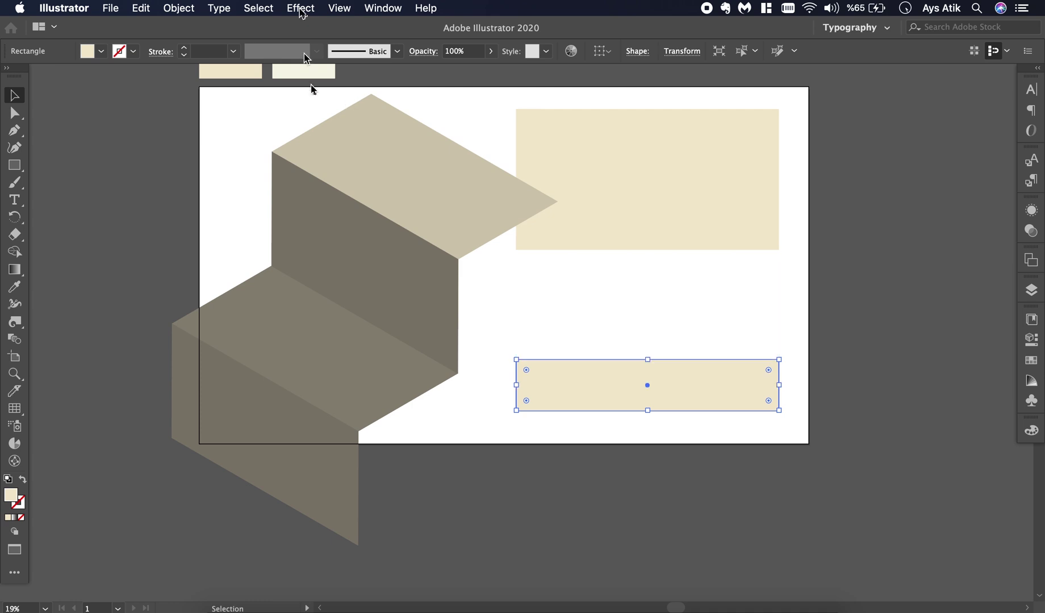
Apply 3D Extrude & Bevel to the narrow strip with 0 pt extrude depth and the Isometric Bottom position.
click(300, 8)
mouse_move(318, 98)
click(536, 96)
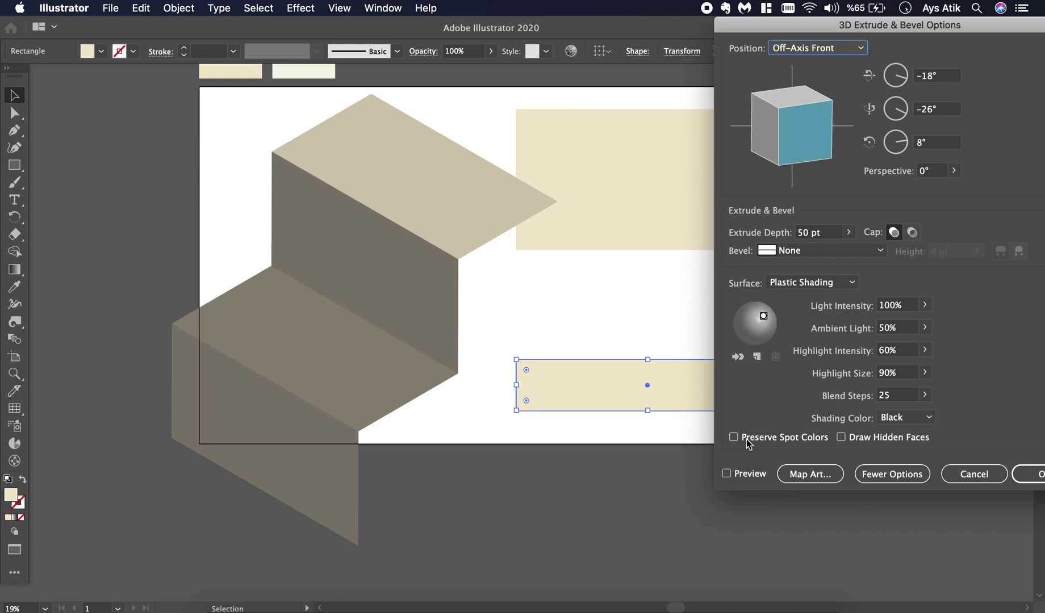
click(727, 474)
click(847, 232)
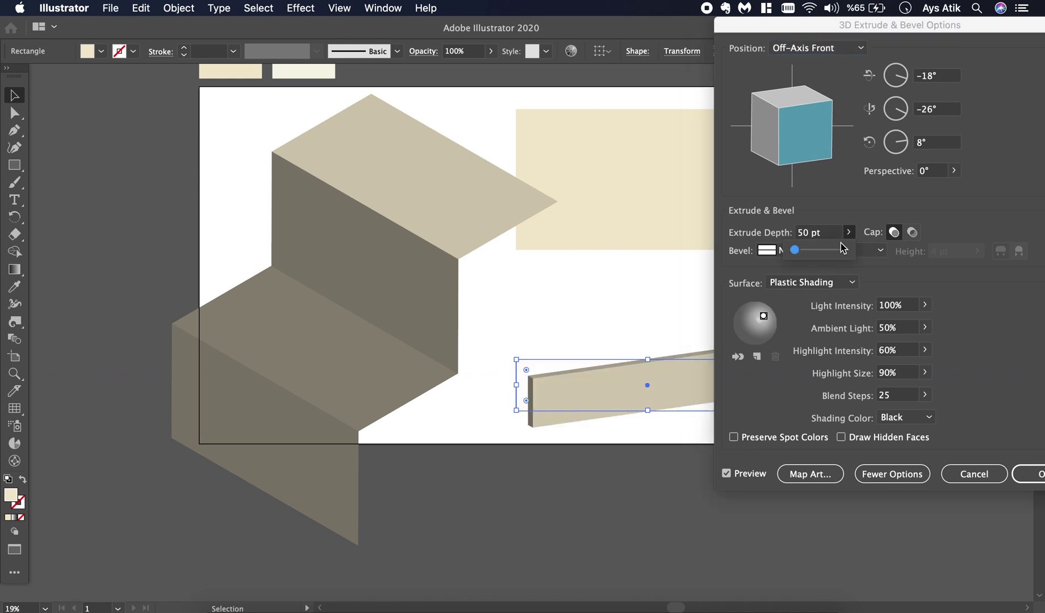
drag(796, 254, 792, 251)
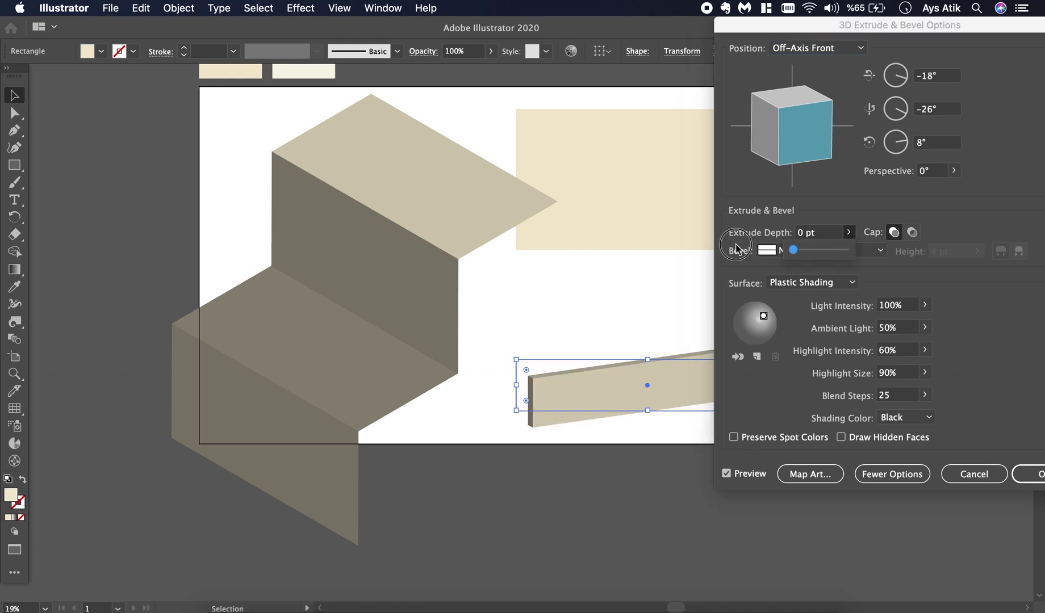
click(862, 48)
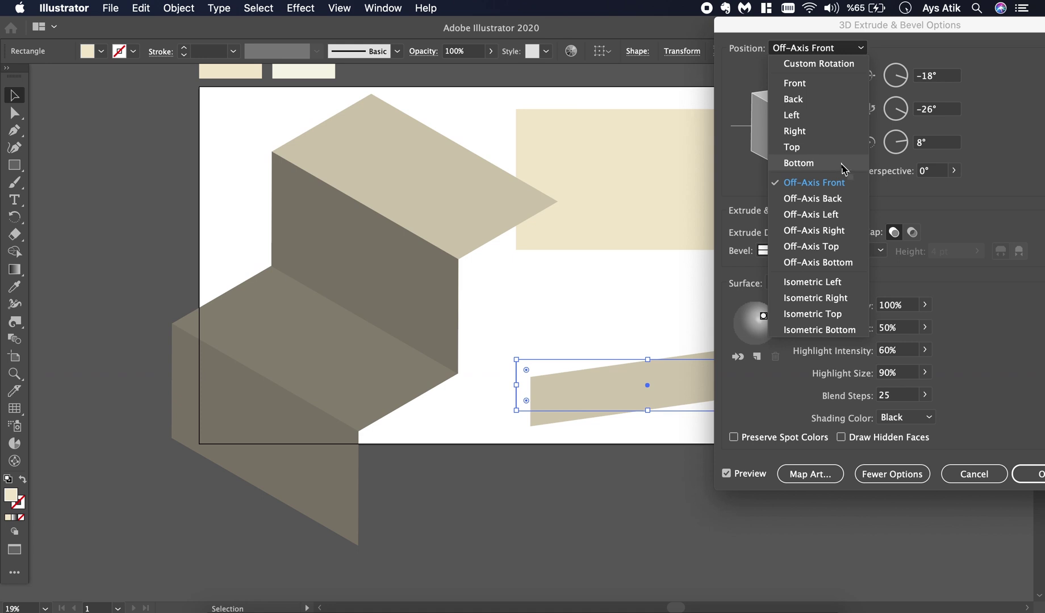
click(825, 329)
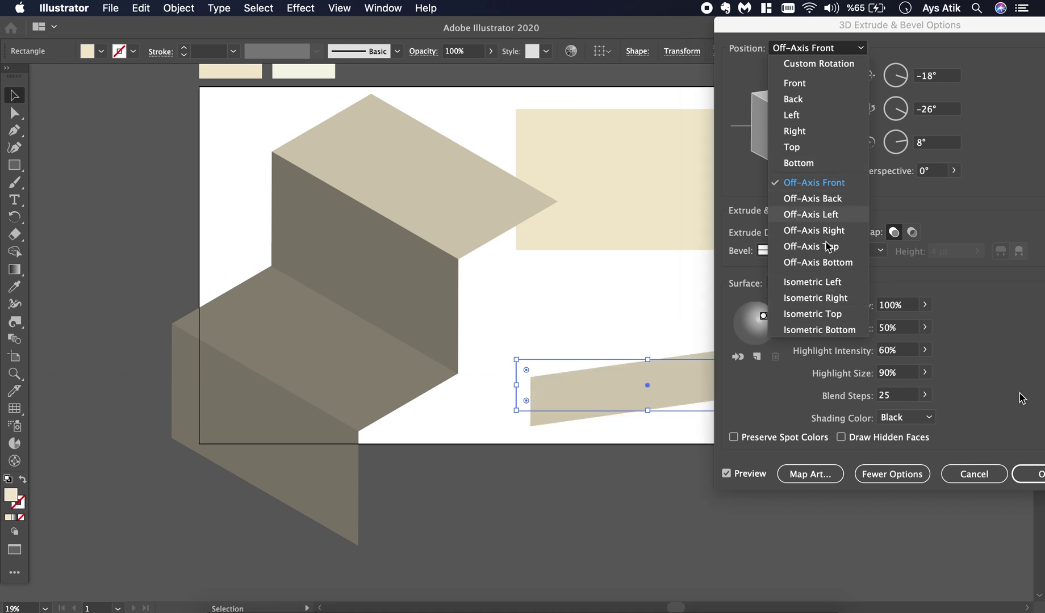
click(1034, 477)
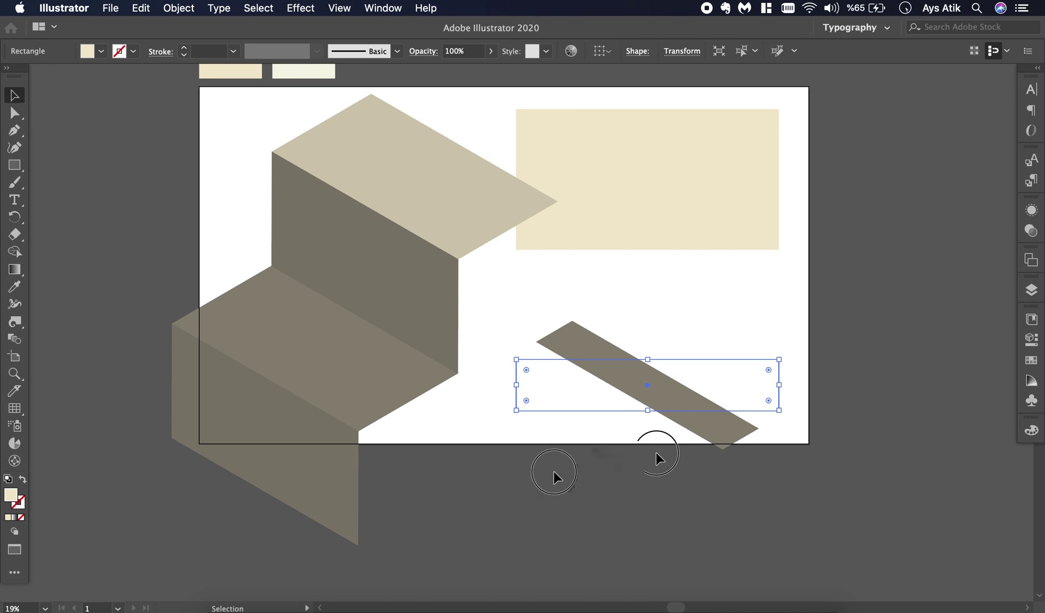
Move the narrow isometric strip down to the lower end of the front wall panel.
drag(655, 454, 396, 567)
scroll(361, 554, up, 1)
scroll(362, 553, up, 2)
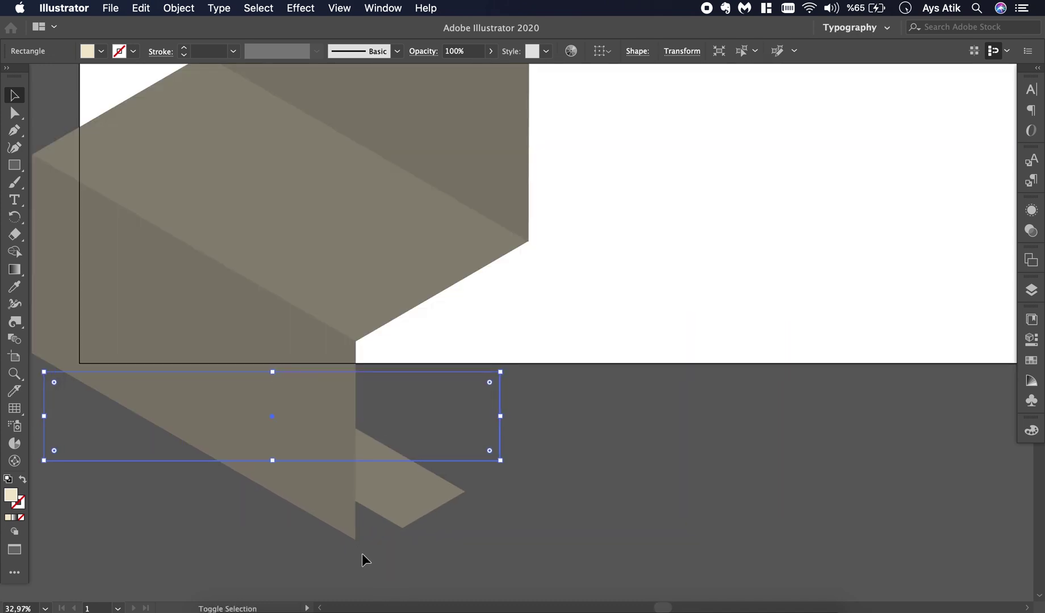
key(shift+Right)
key(shift+Right)
key(shift+Left)
key(shift+Left)
key(shift+Left)
key(shift+Left)
key(shift+Left)
key(shift+Left)
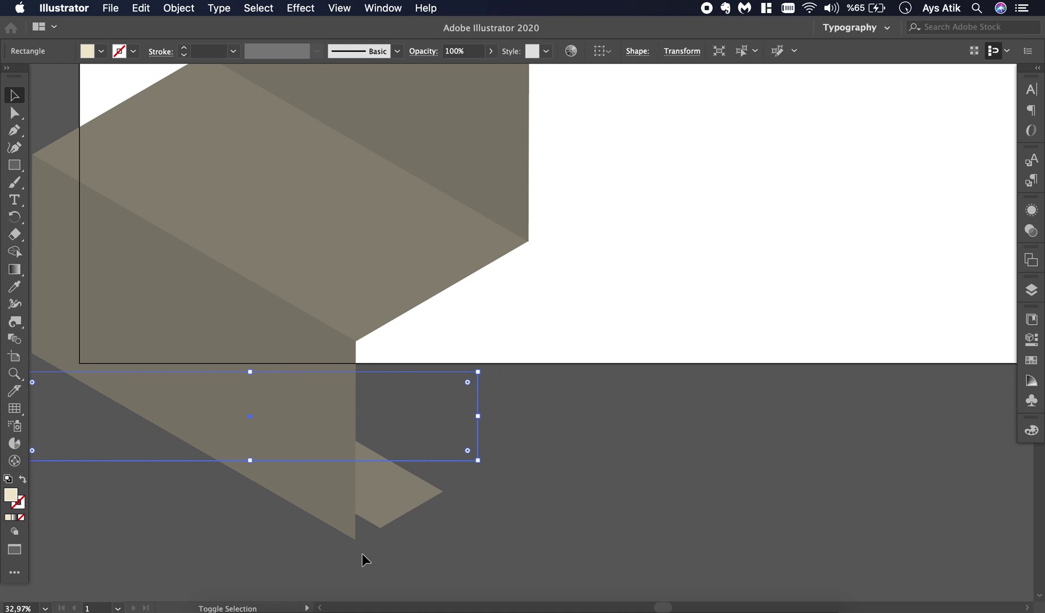
Nudge the narrow strip until its front edge lies flush on the front wall panel's lower edge, and deselect it.
key(Left)
key(Down)
key(Down)
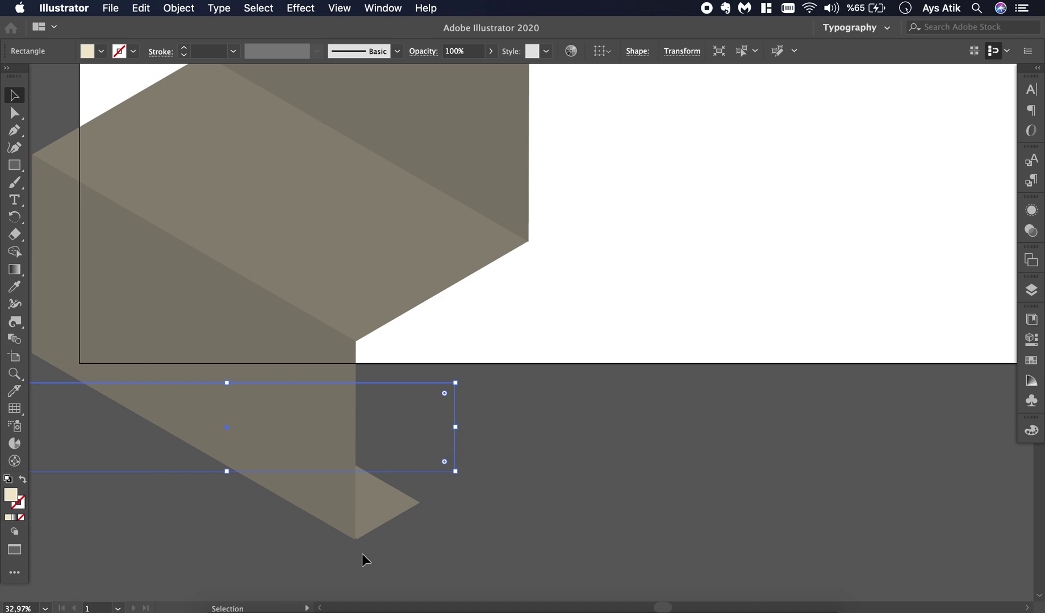
key(Left)
key(Down)
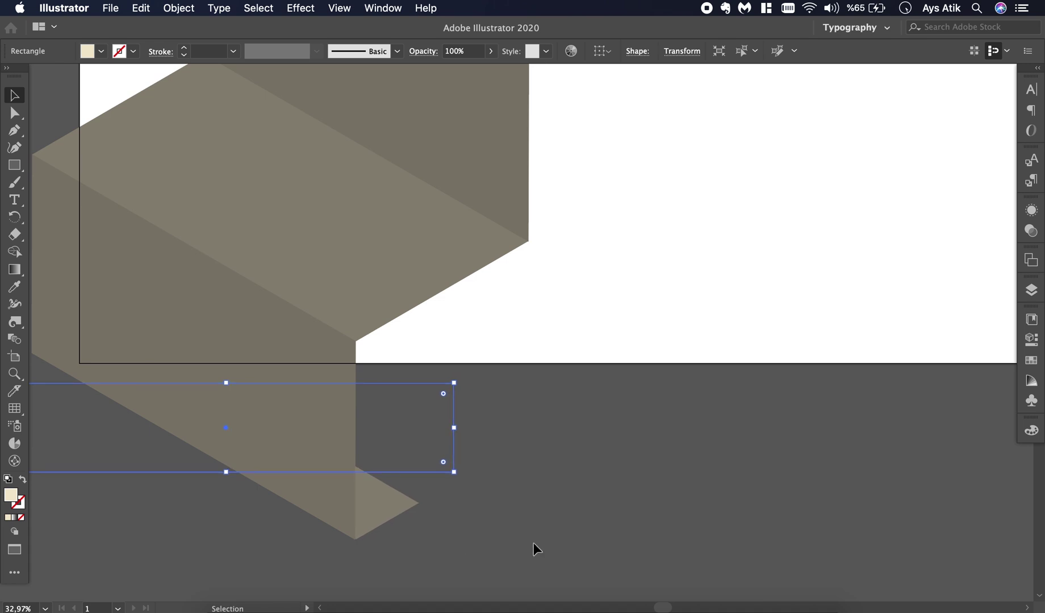
click(533, 543)
key(super+0)
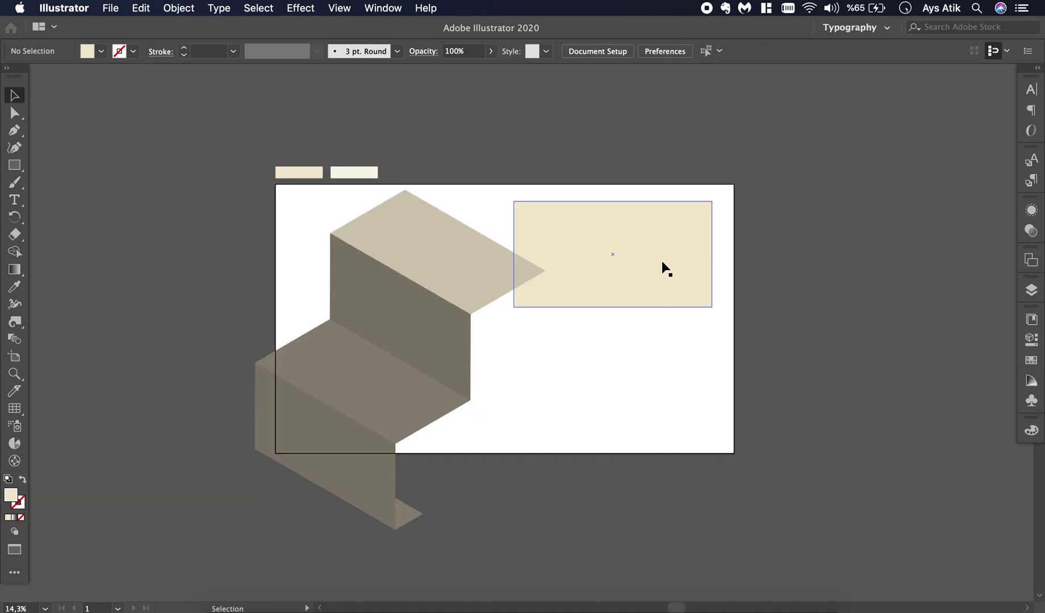
Duplicate the flat beige rectangle downward and shorten the copy from its upper edge to about one third of its height.
click(665, 269)
drag(665, 269, 667, 385)
drag(619, 324, 623, 393)
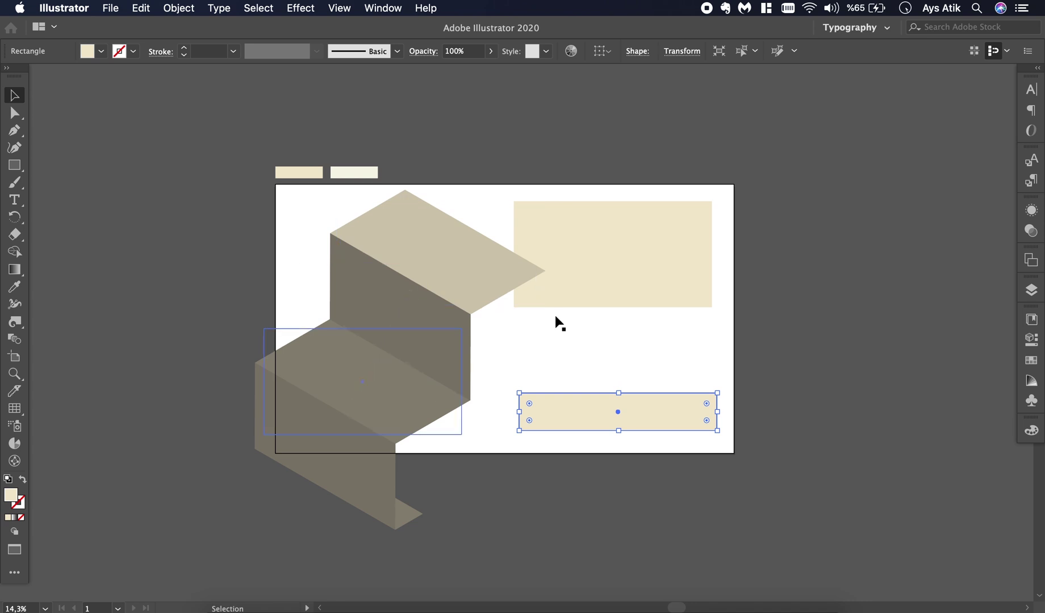
Apply 3D Extrude & Bevel to the new strip with 0 pt extrude depth and the Isometric Left position.
scroll(627, 387, right, 1)
scroll(627, 388, right, 5)
scroll(627, 387, down, 1)
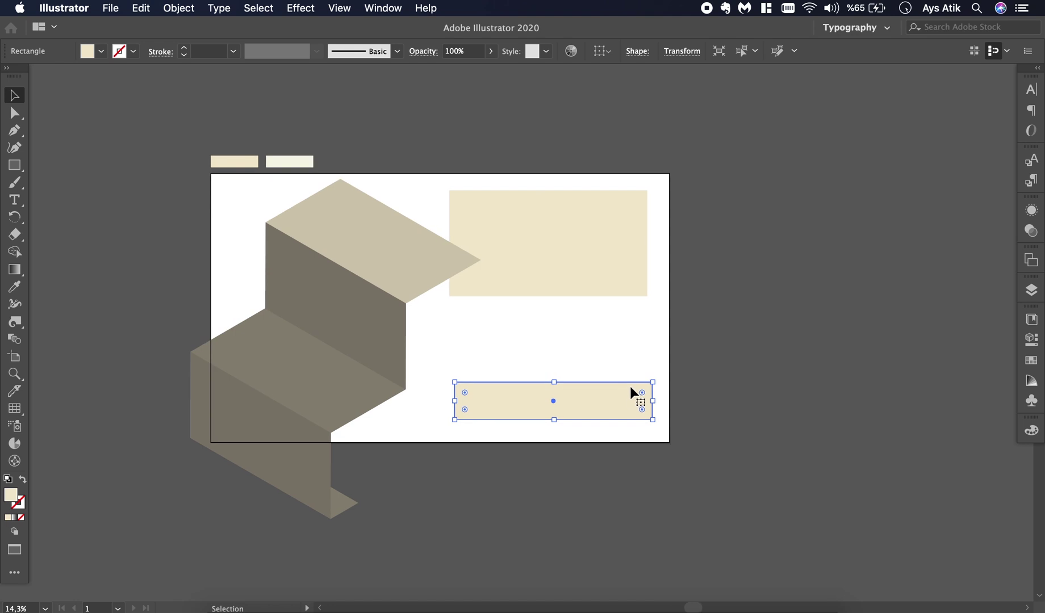
click(300, 8)
mouse_move(398, 104)
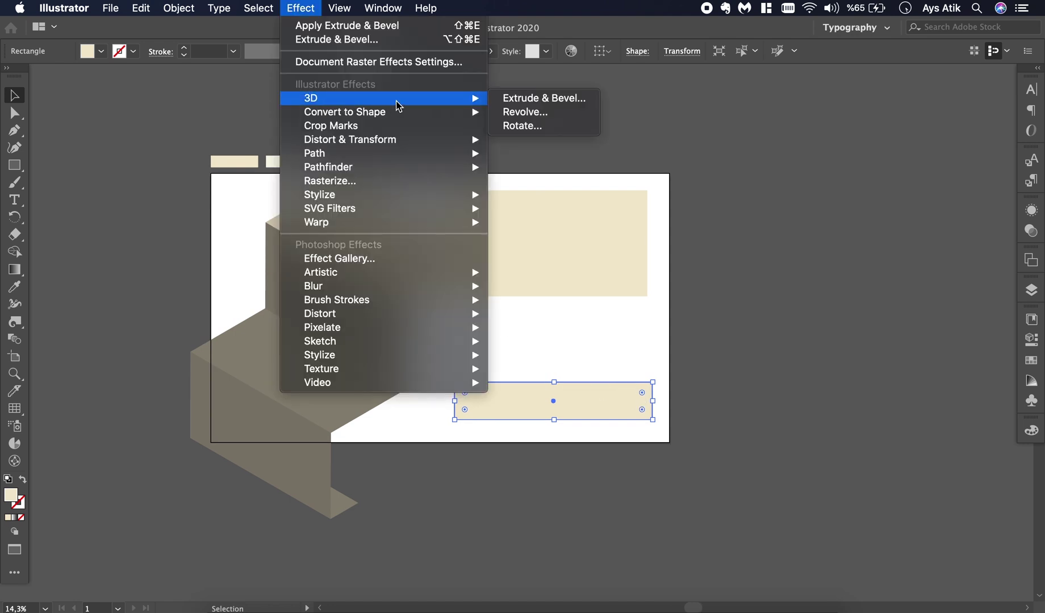
click(518, 102)
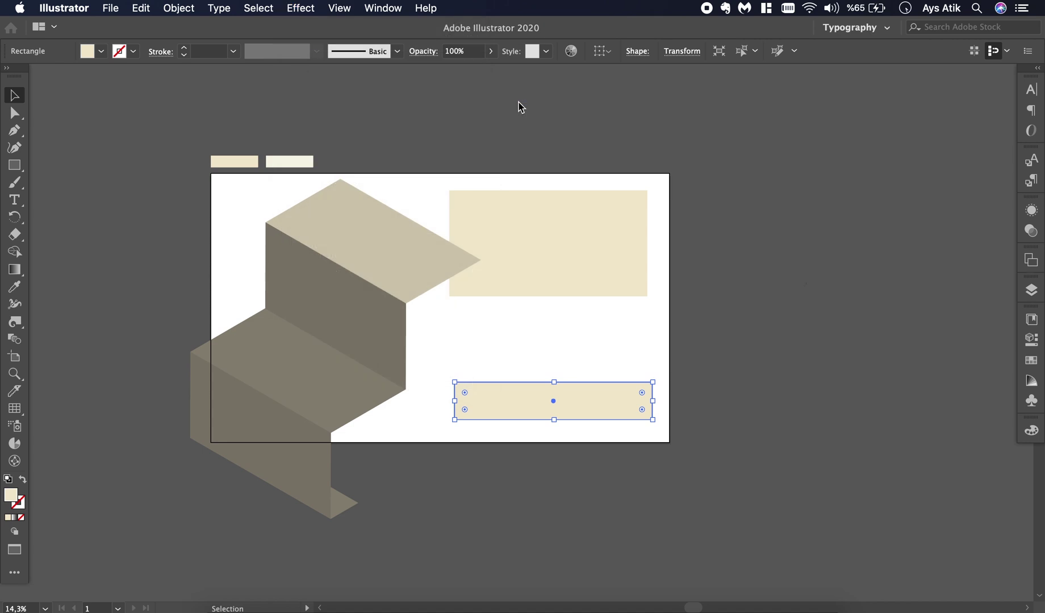
click(727, 474)
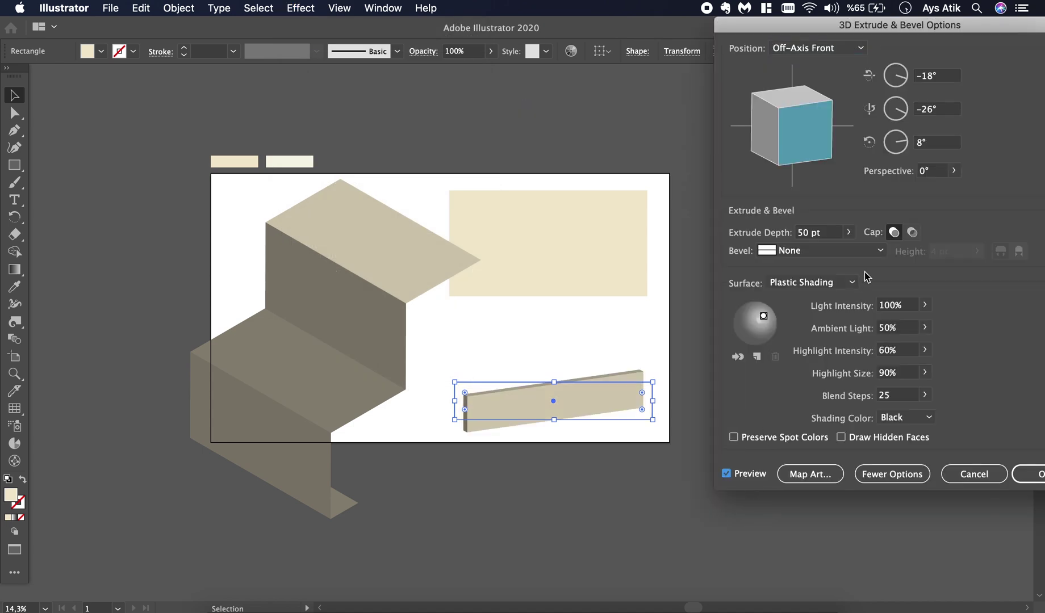
click(849, 231)
drag(800, 249, 765, 256)
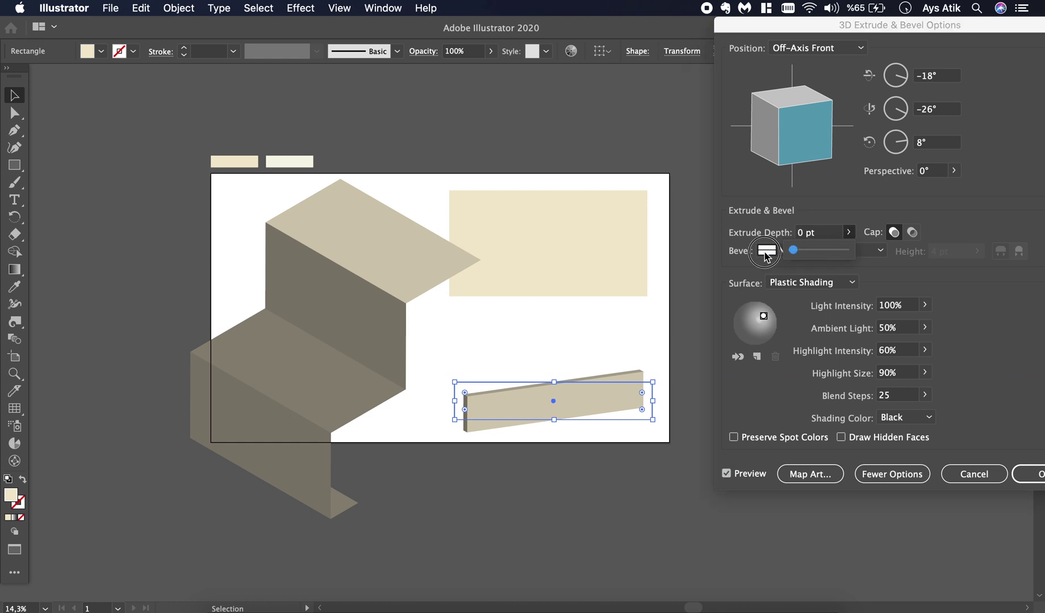
click(859, 48)
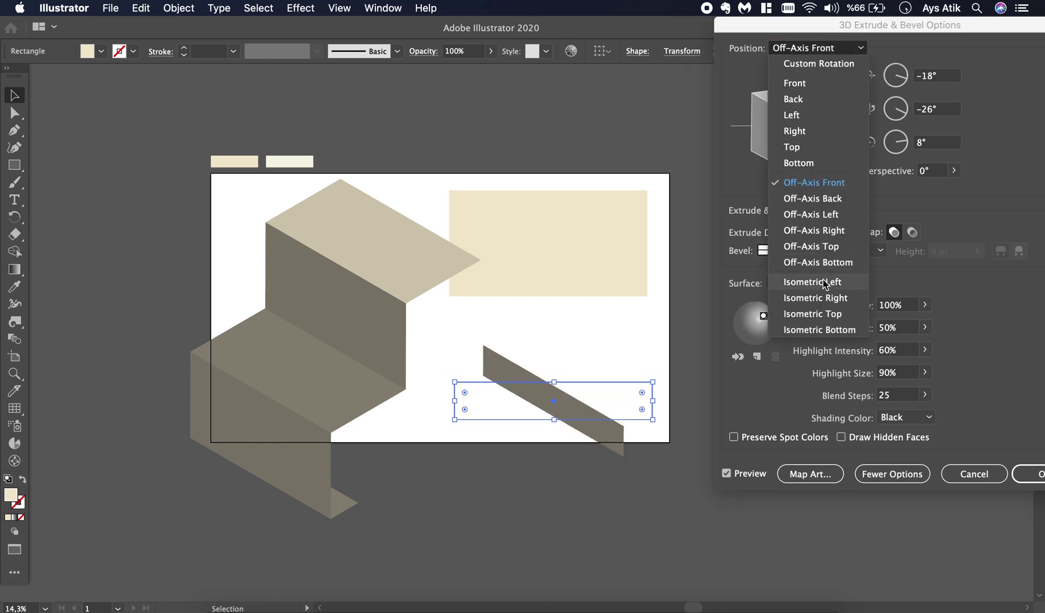
click(825, 282)
click(1030, 482)
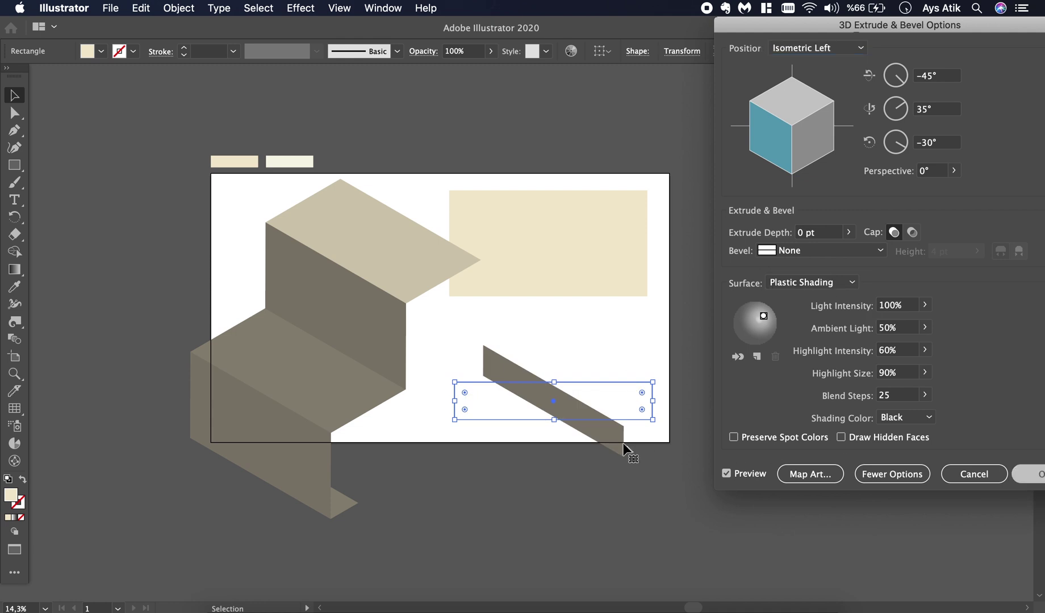
Move the new vertical strip close to the protruding end of the bottom strip.
scroll(624, 449, up, 3)
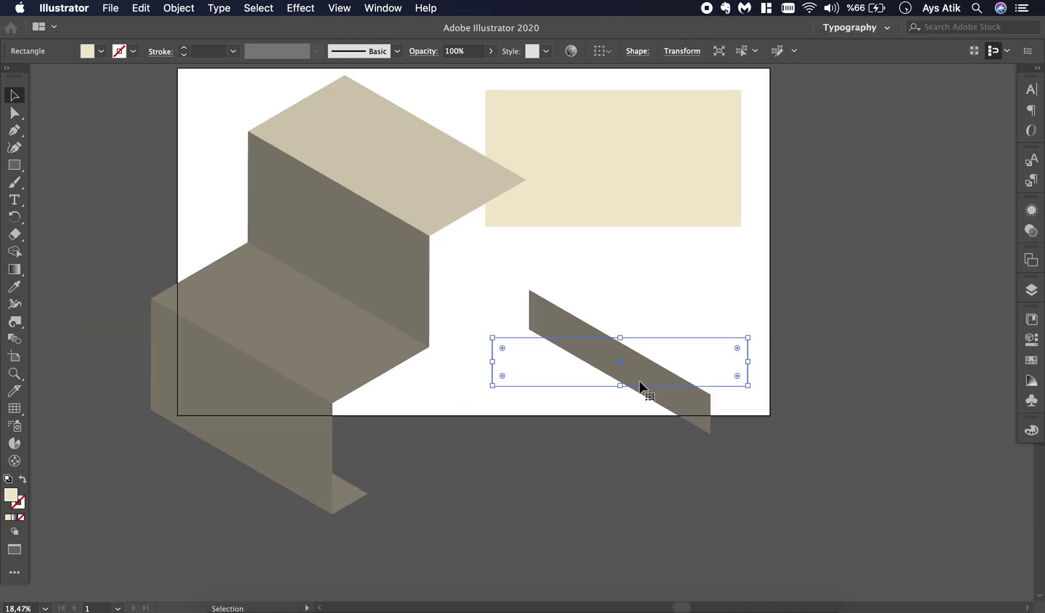
drag(350, 450, 341, 455)
scroll(414, 514, up, 1)
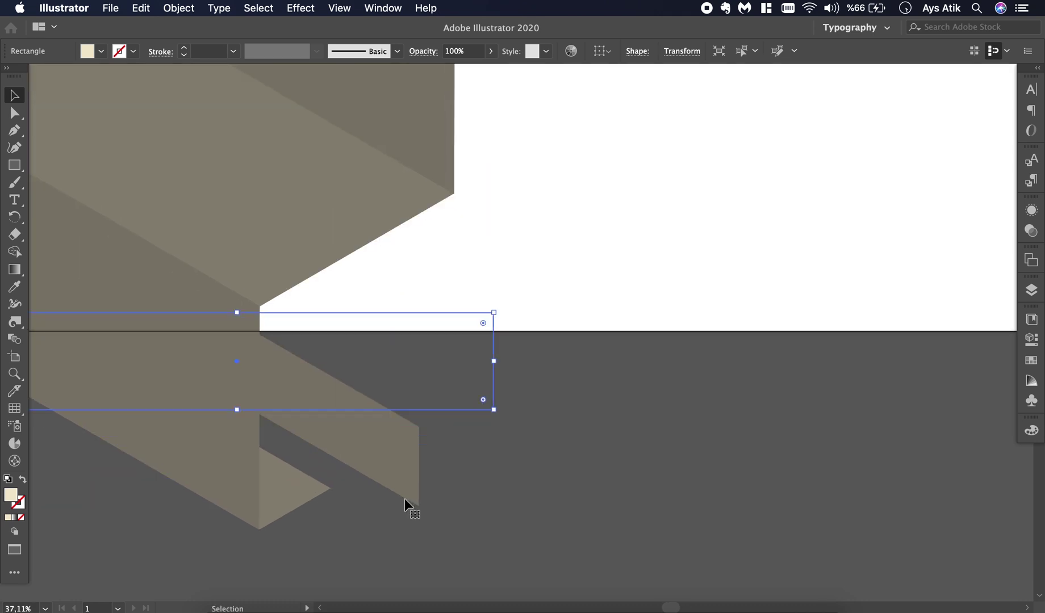
key(Left)
key(Left)
key(Left)
key(Left)
key(Left)
key(Left)
key(Left)
key(Left)
key(Left)
key(Left)
key(Left)
key(Left)
key(Left)
key(Left)
key(Left)
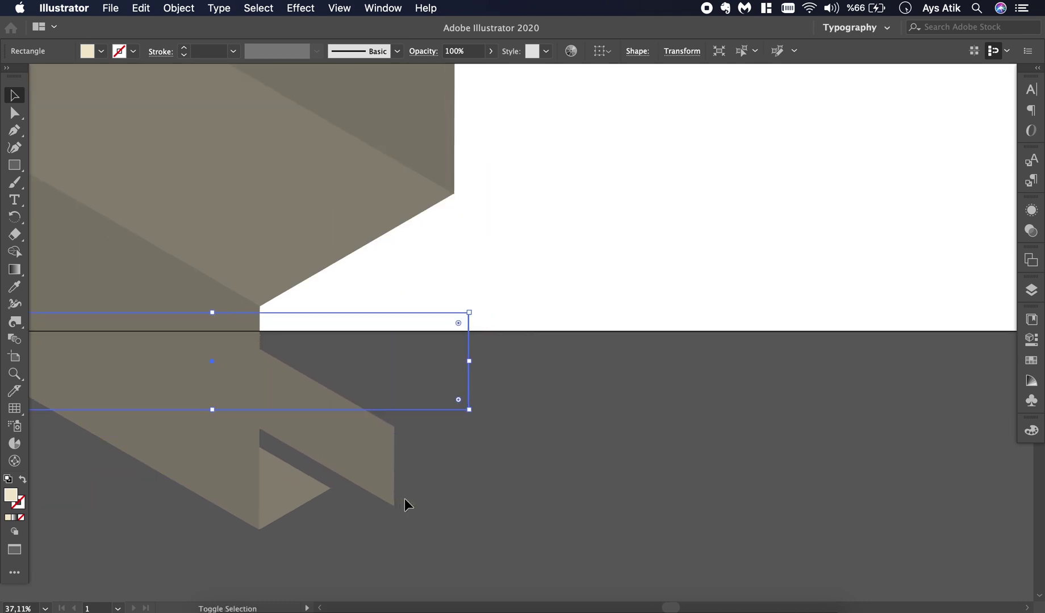
key(shift+Left)
key(shift+Left)
key(shift+Up)
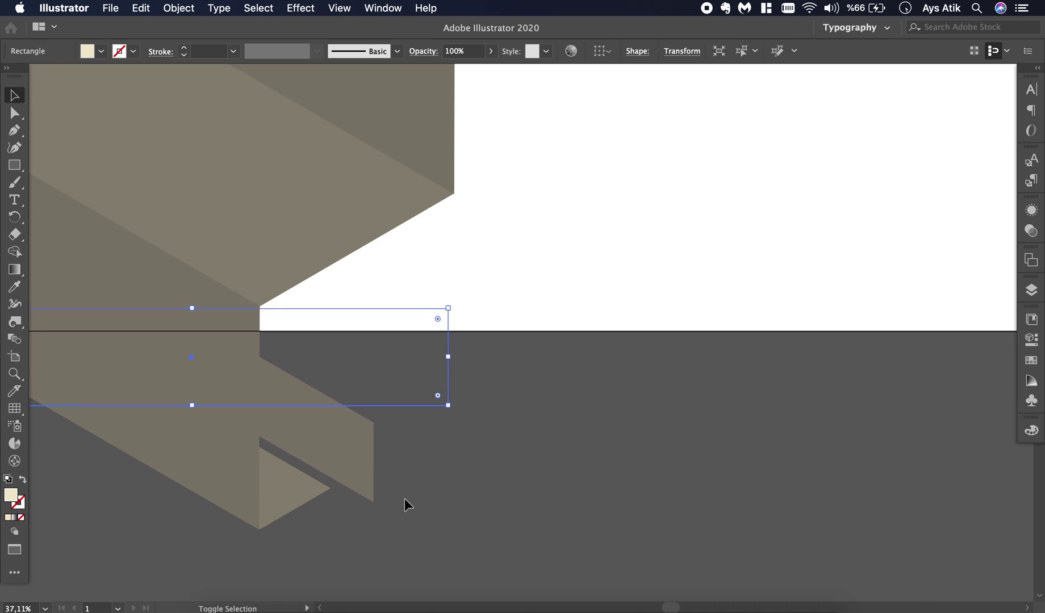
key(shift+Left)
key(shift+Left)
key(Left)
key(Left)
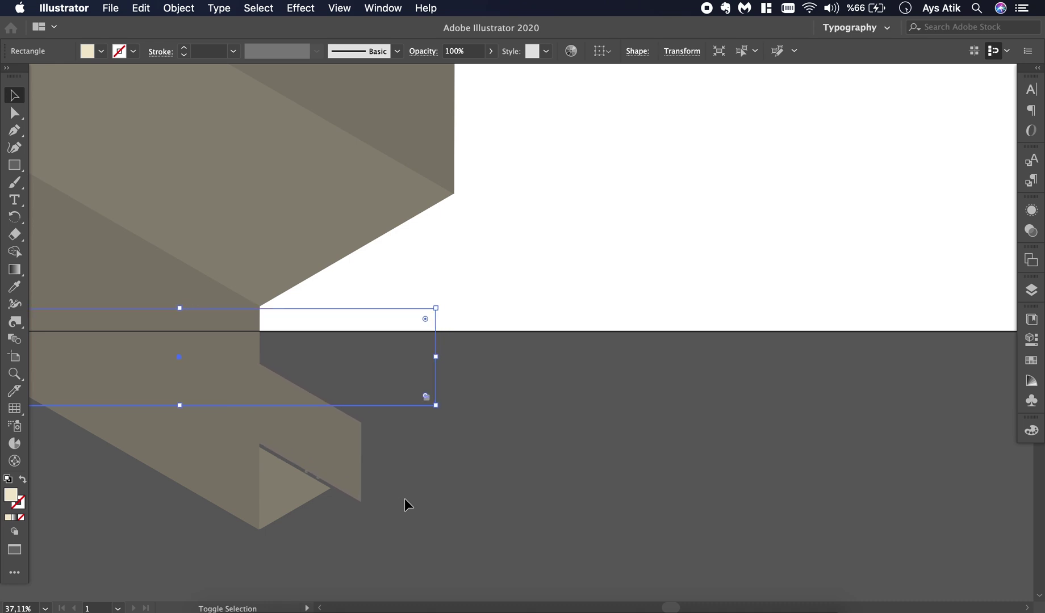
Nudge the vertical strip until its lower edge meets the bottom strip's outer edge, and deselect it.
key(Up)
key(Up)
key(Left)
key(Left)
key(Left)
key(Left)
key(Left)
key(Left)
key(Left)
key(Left)
key(Up)
key(Up)
key(Left)
key(Left)
key(Up)
key(Up)
key(Left)
key(Left)
key(Left)
key(Left)
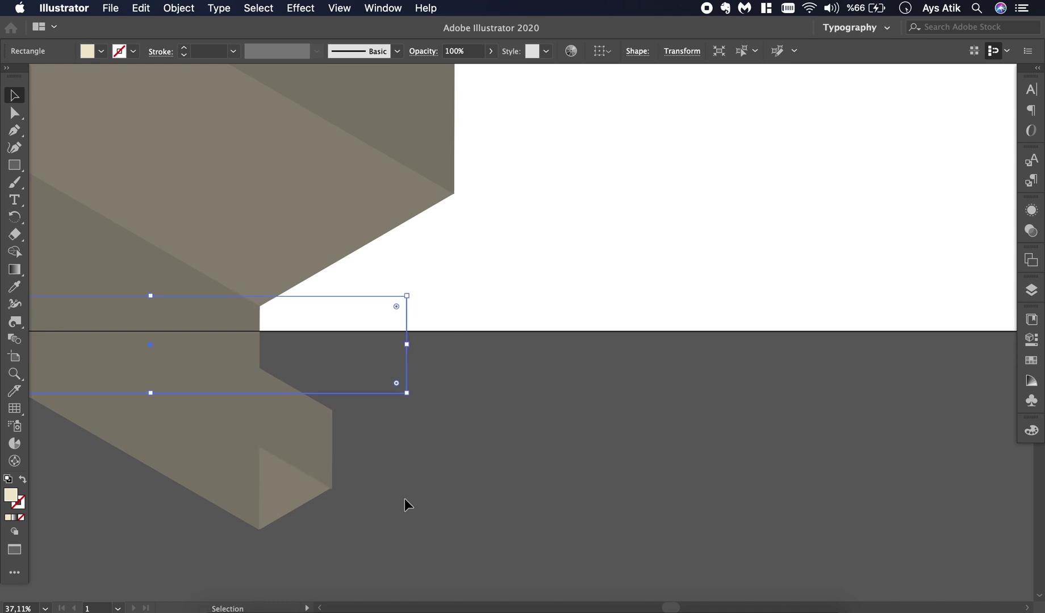
key(Up)
key(Left)
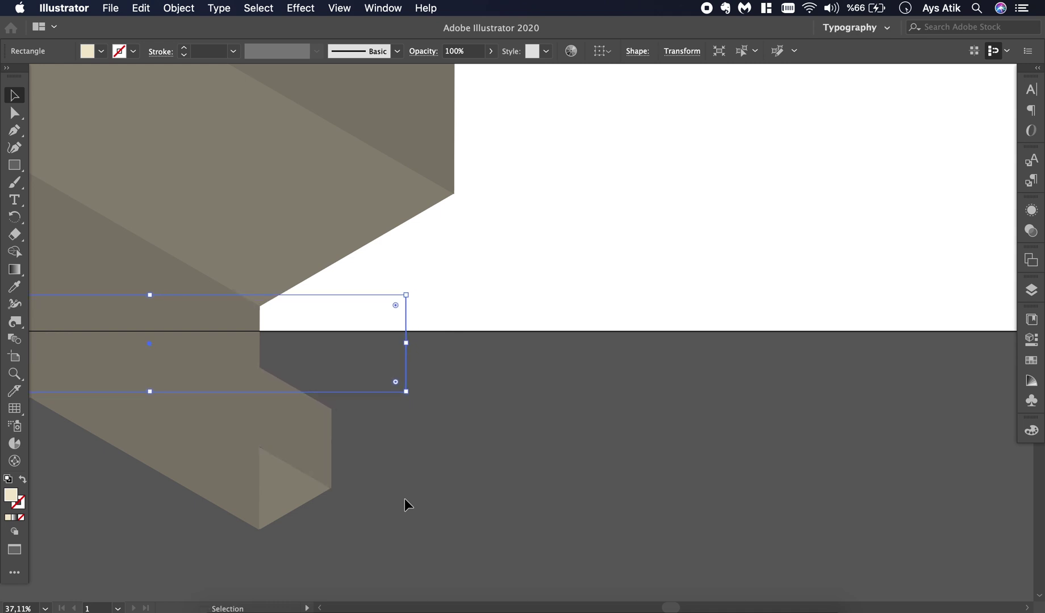
key(Down)
click(490, 554)
key(super+0)
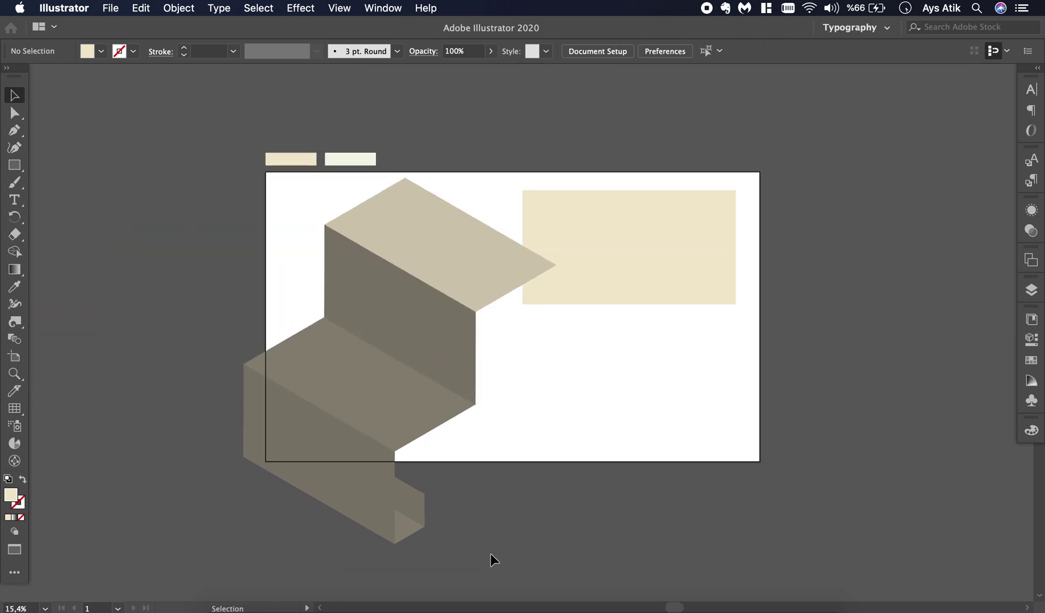
Move the flat beige rectangle above the artboard, then move and scale down the whole stepped form to fit inside the artboard.
drag(637, 202, 632, 95)
drag(581, 196, 281, 516)
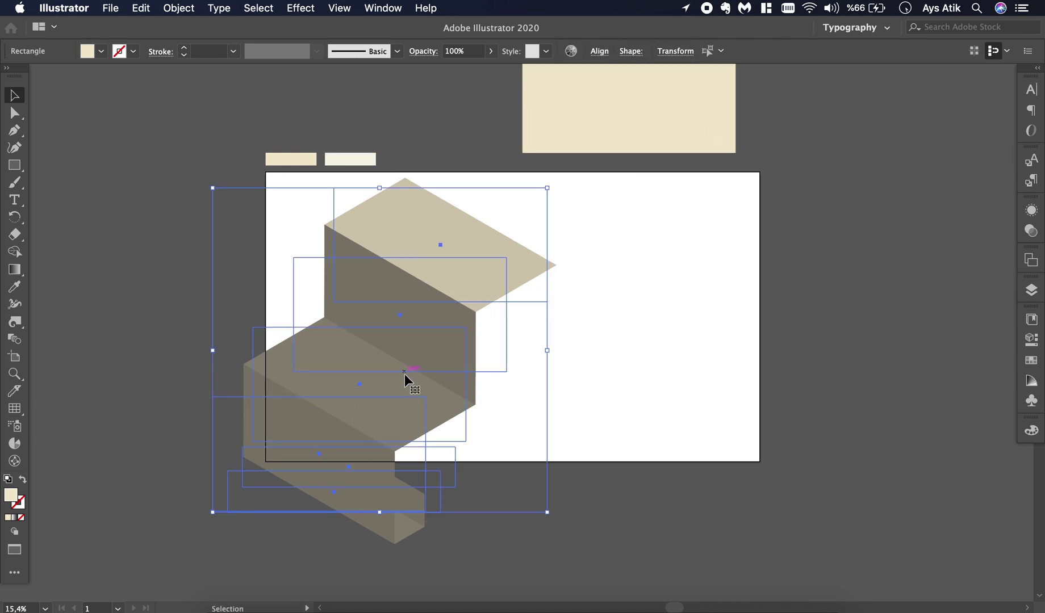
drag(415, 377, 513, 364)
mouse_move(617, 468)
mouse_down()
mouse_move(625, 478)
mouse_move(612, 466)
mouse_up()
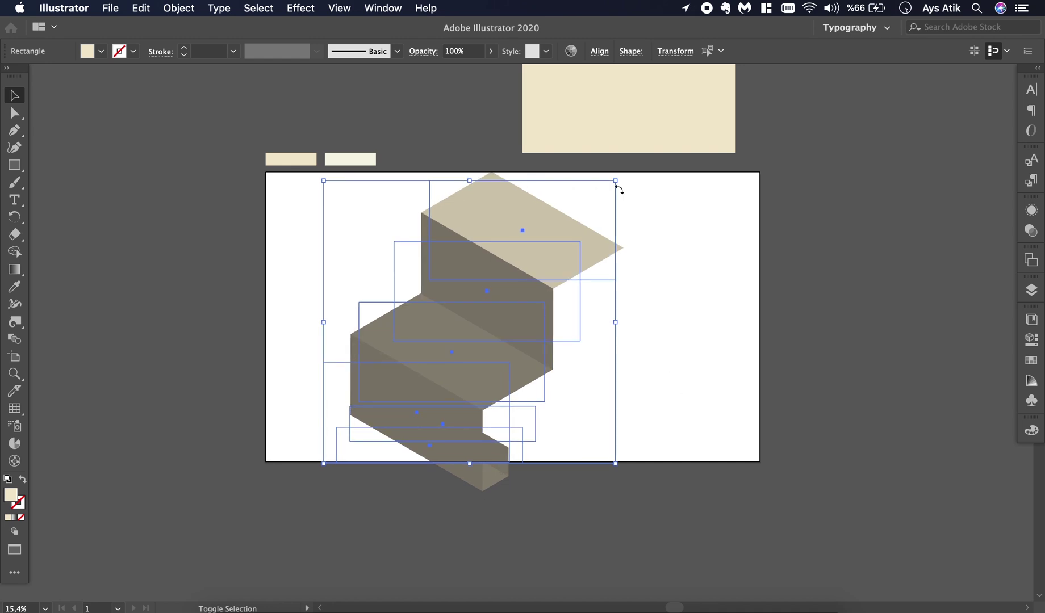
drag(614, 181, 601, 198)
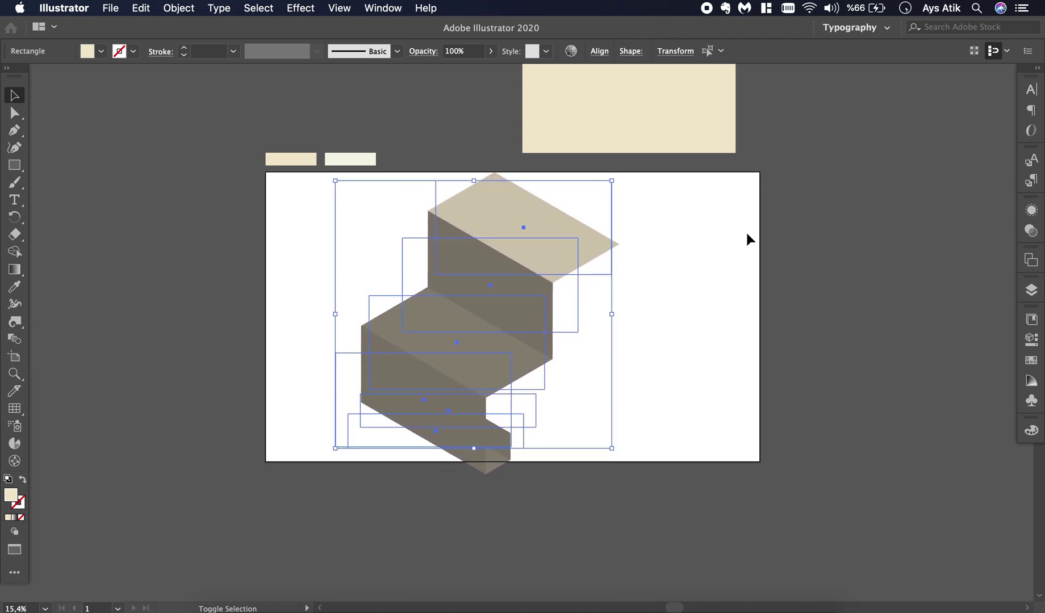
drag(612, 180, 600, 188)
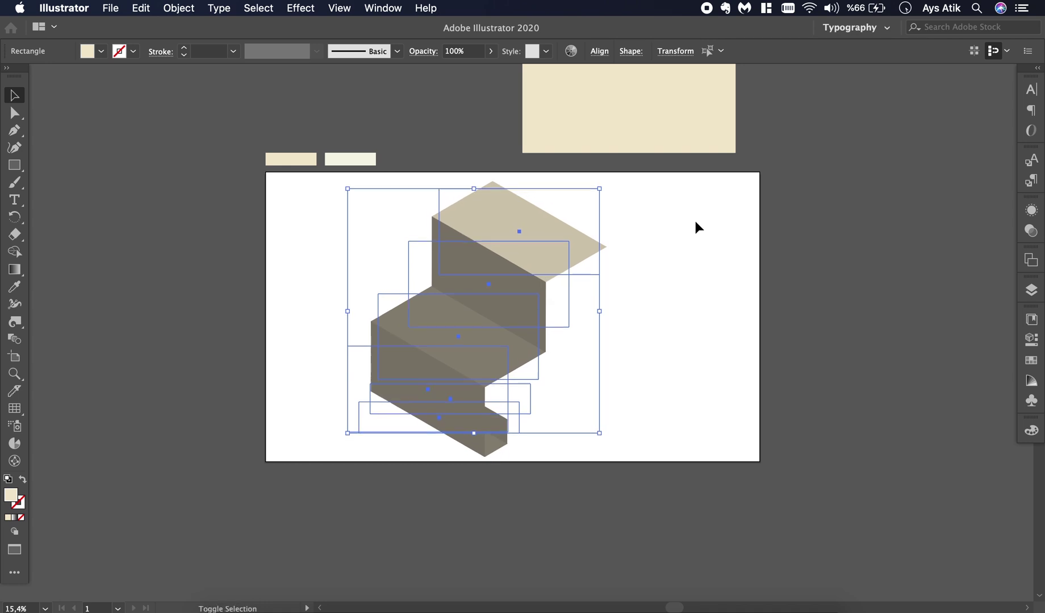
click(694, 222)
Draw a rectangle covering the whole artboard and fill it with the off-white swatch colour sampled above the artboard.
scroll(694, 221, up, 2)
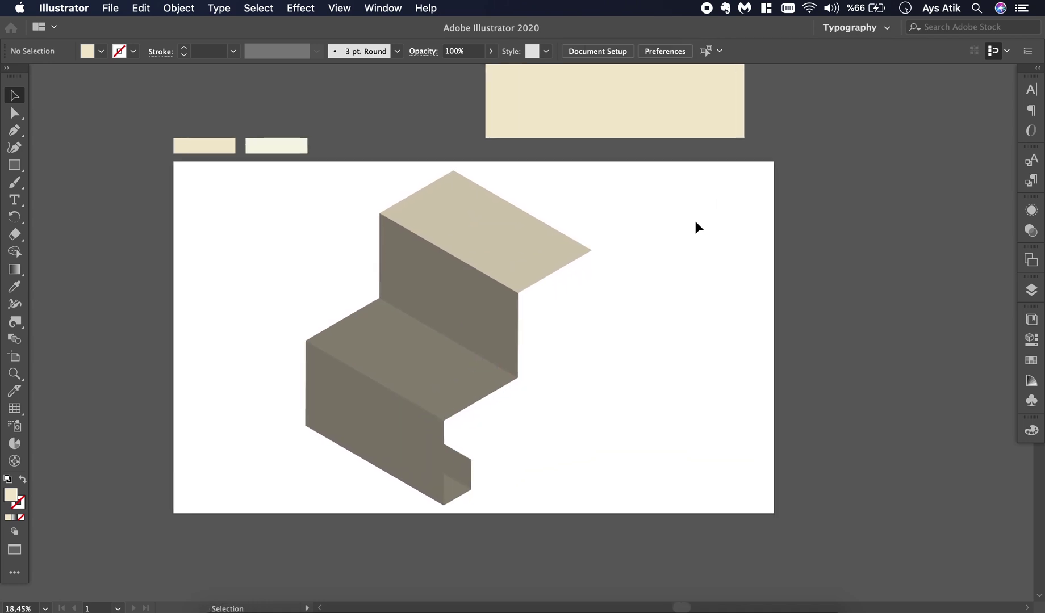
scroll(694, 222, right, 2)
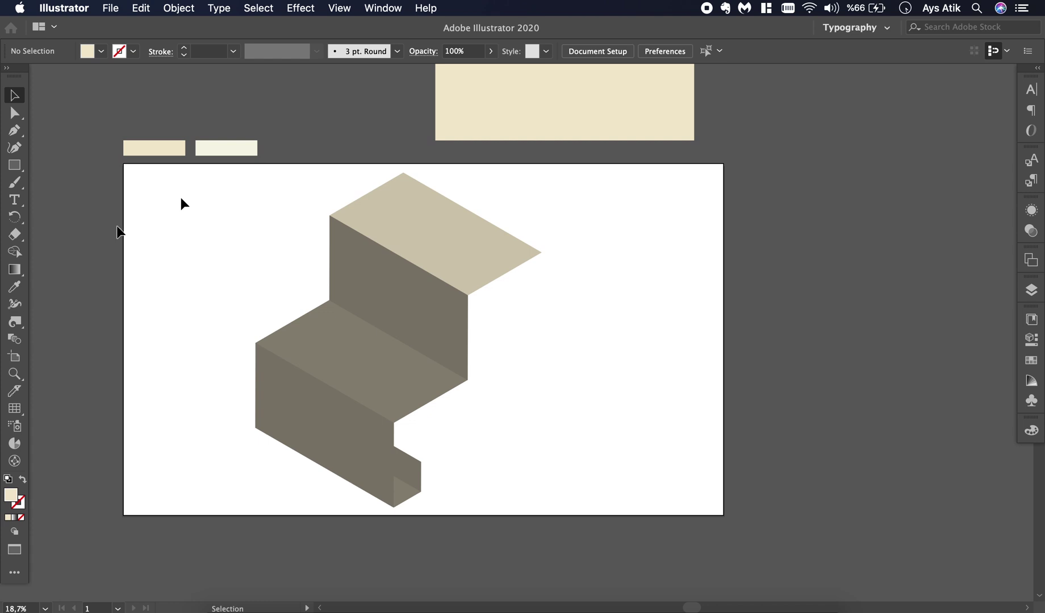
click(14, 165)
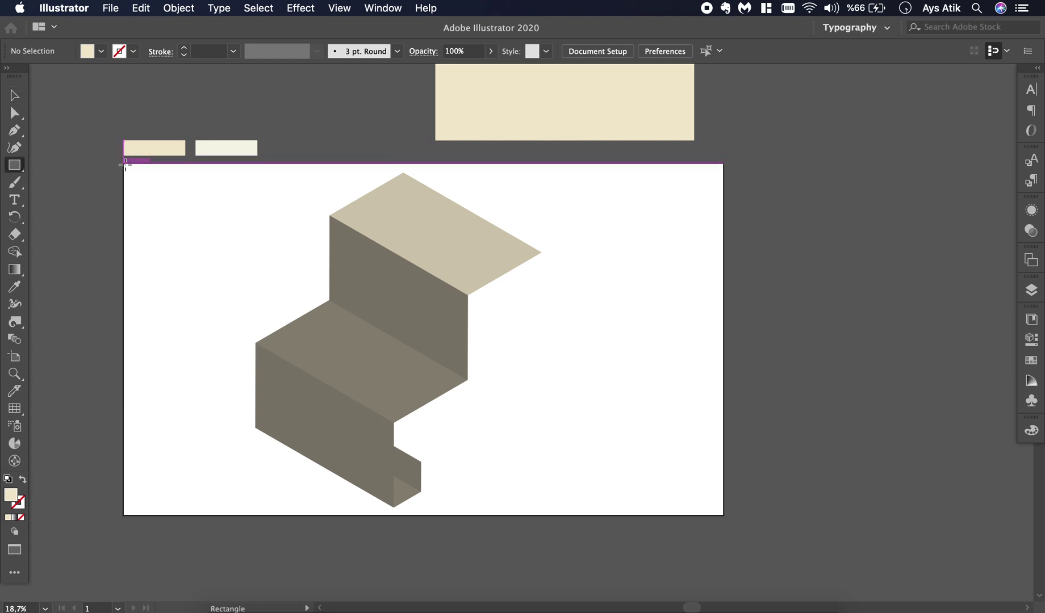
drag(123, 164, 724, 512)
key(i)
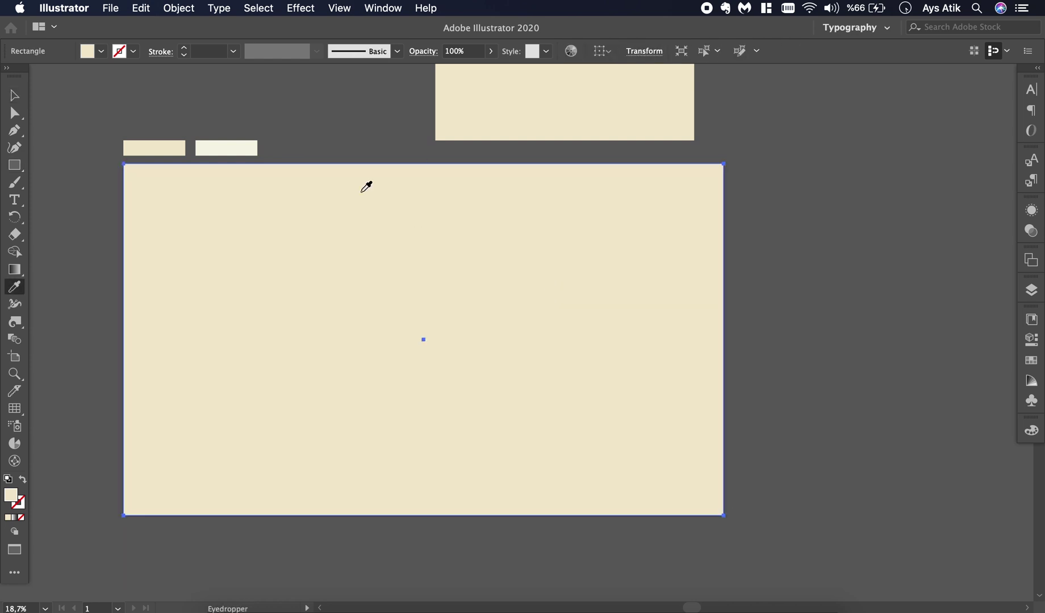
click(237, 150)
key(v)
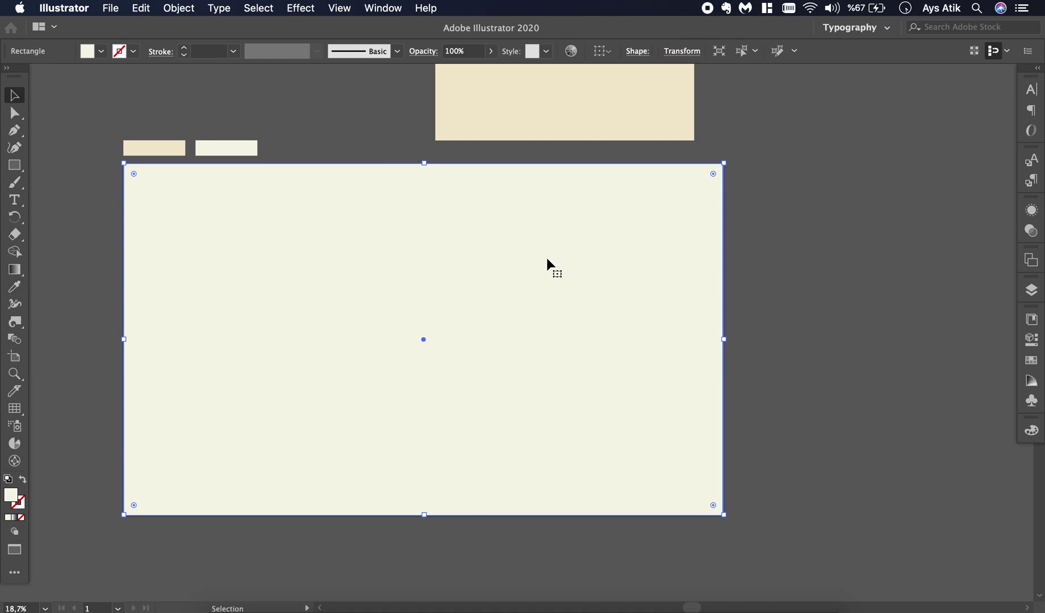
Send the off-white background rectangle behind the stepped form and deselect it.
right_click(547, 263)
mouse_move(608, 496)
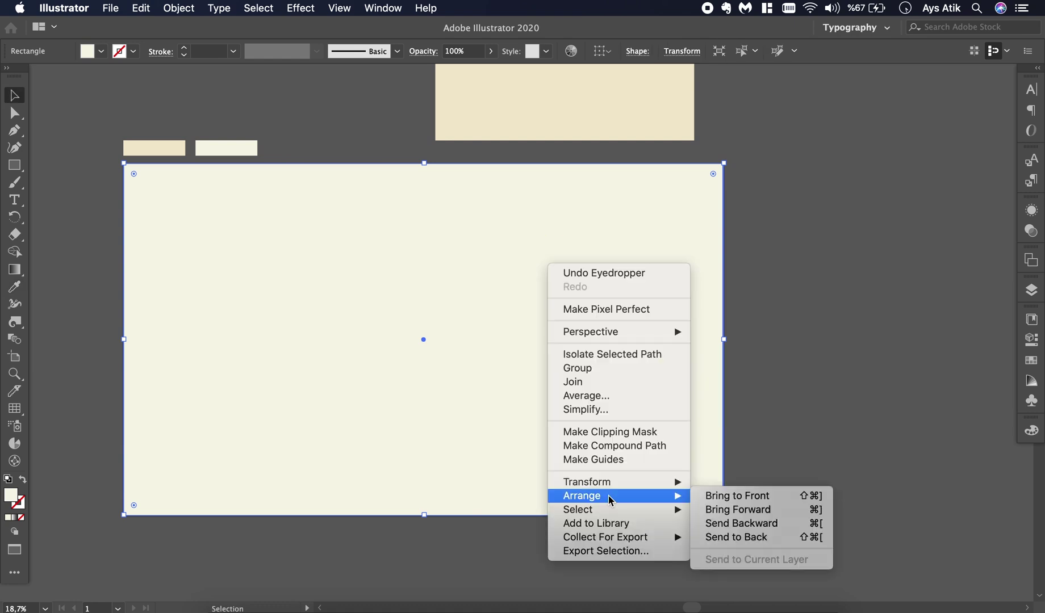
click(735, 540)
key(super+shift+b)
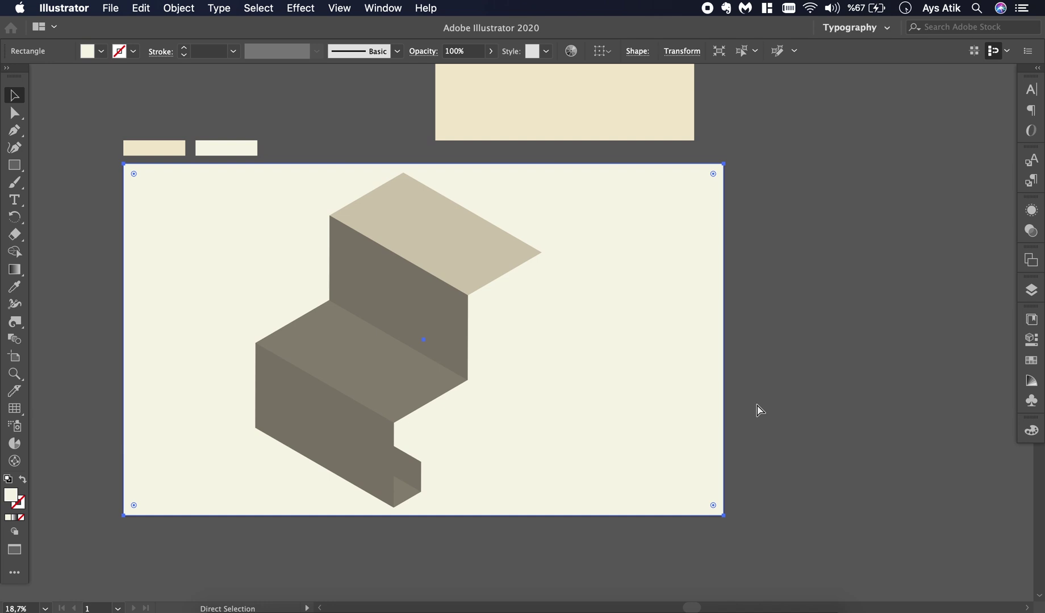
key(super+shift+a)
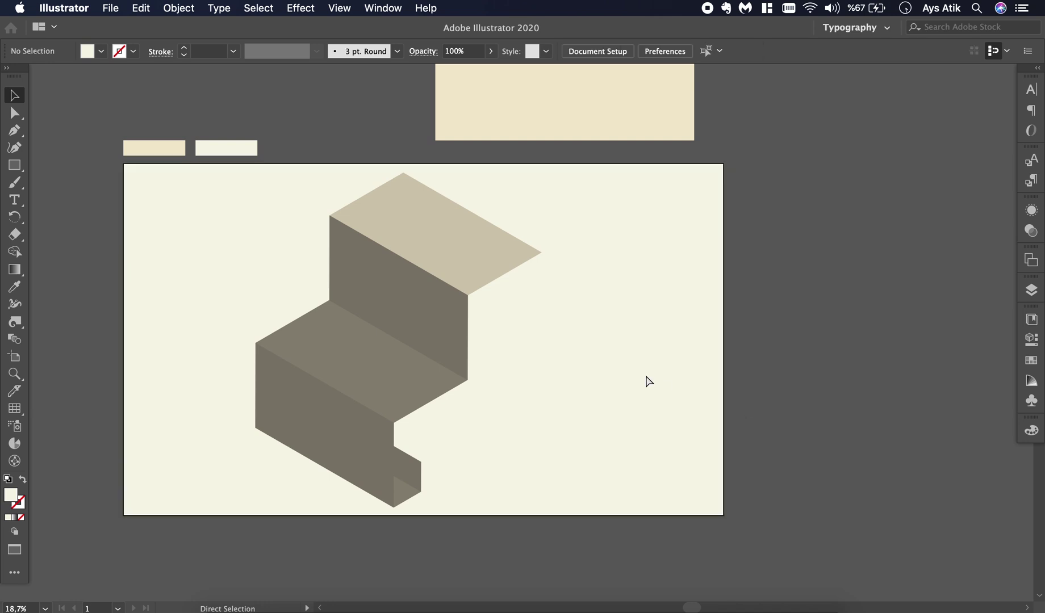
Change the upper vertical panel's fill to the slightly less saturated beige efe7d5 and deselect the panel.
scroll(502, 357, up, 3)
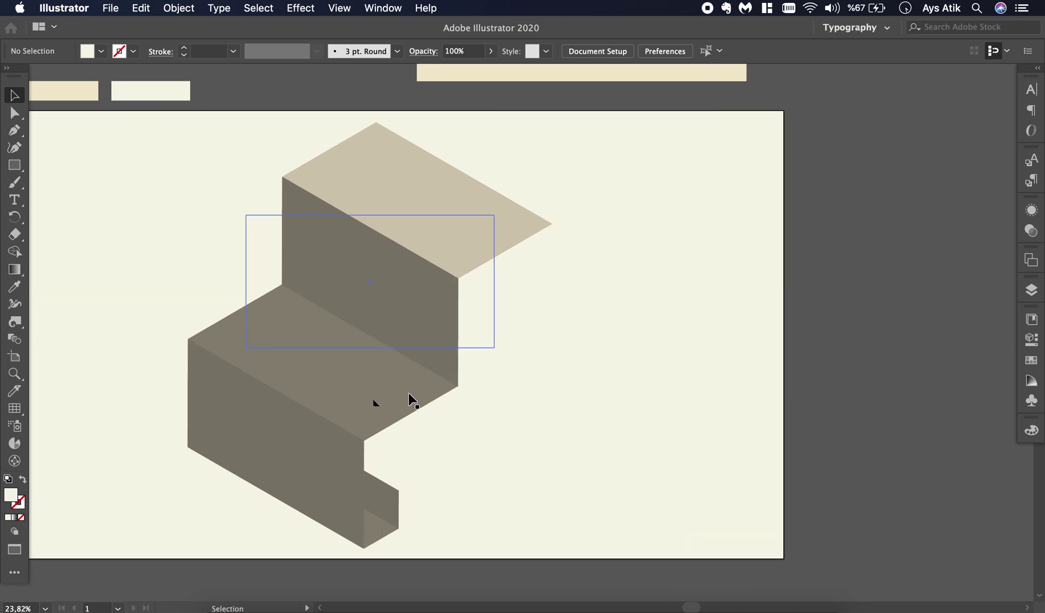
click(419, 309)
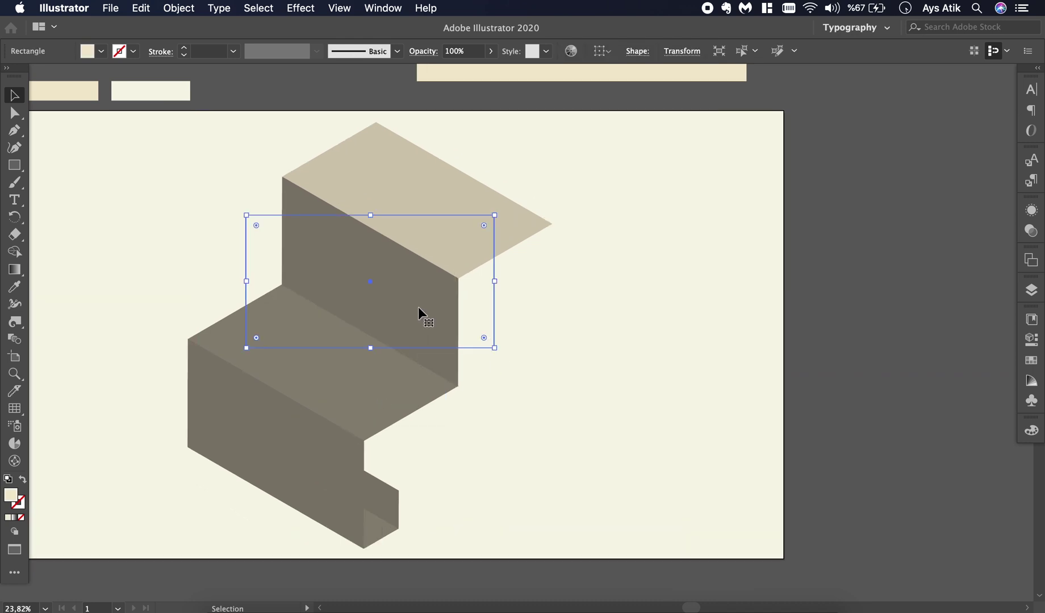
double_click(10, 495)
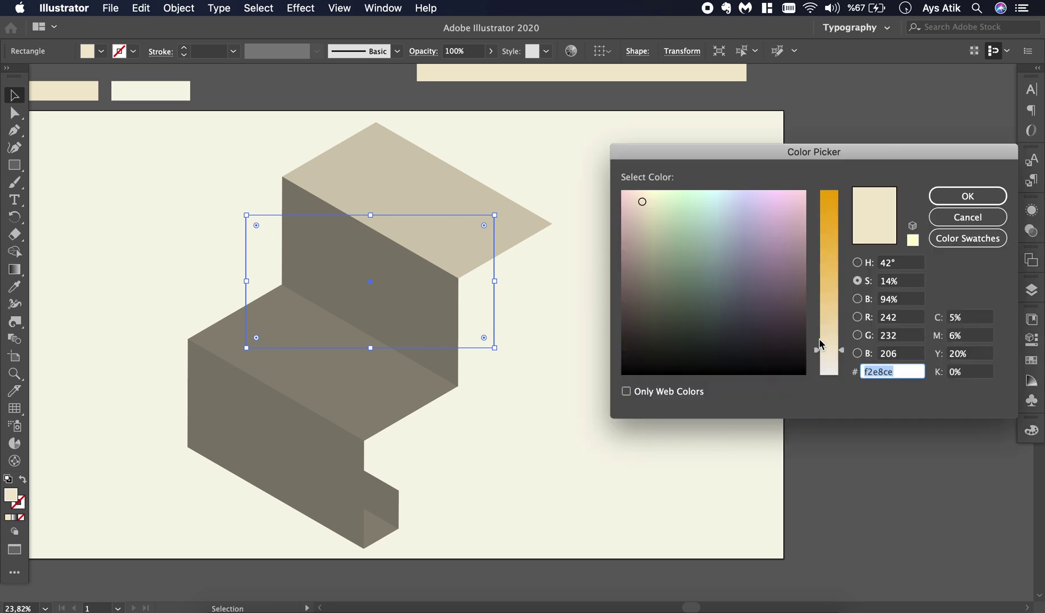
click(827, 355)
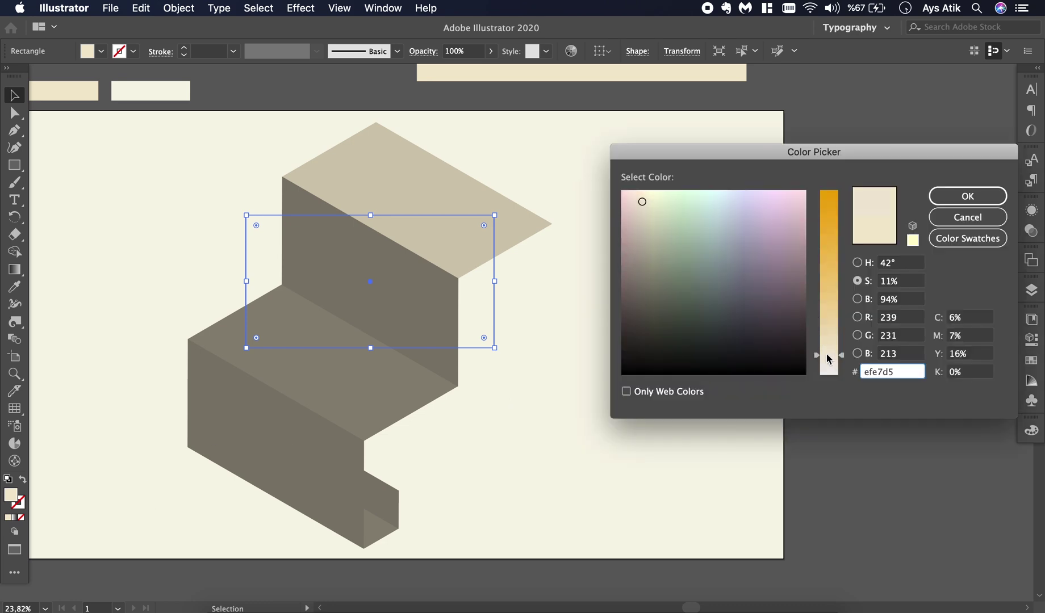
click(955, 199)
click(580, 358)
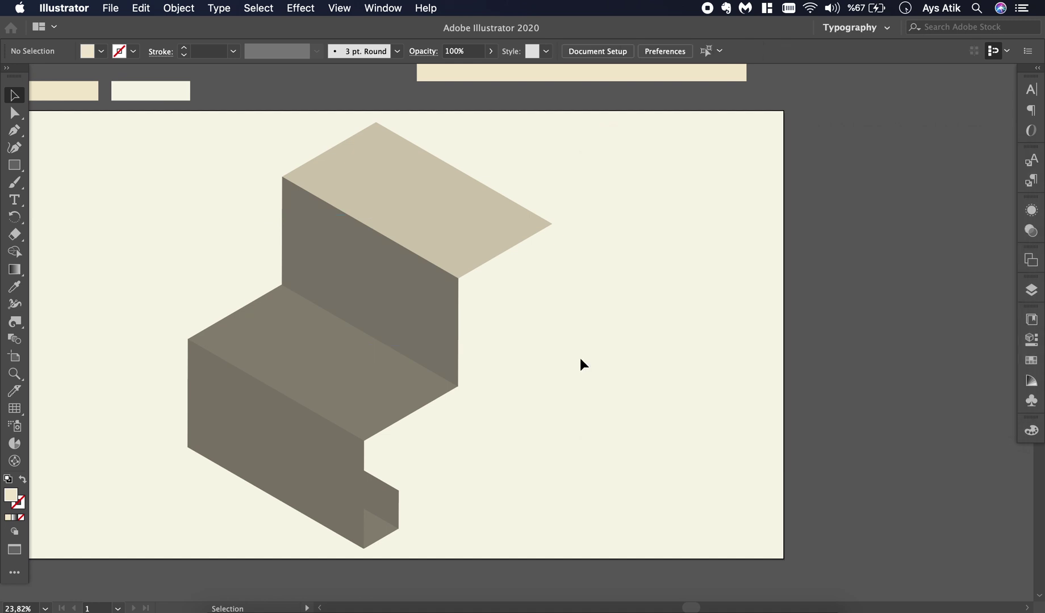
click(419, 351)
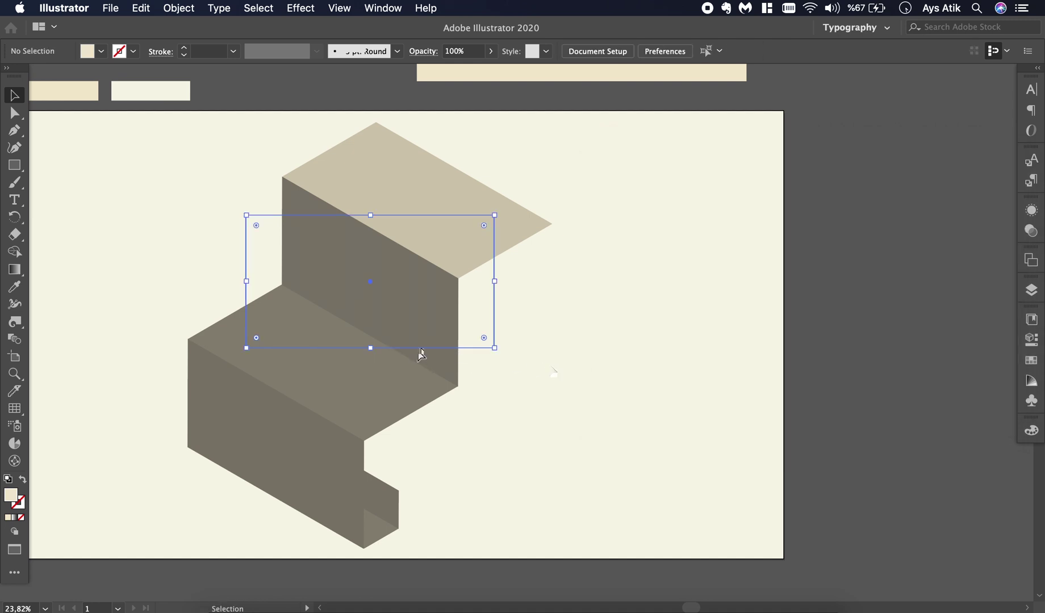
click(660, 349)
Add the text "Bodoni" at 150 pt in the empty area to the right of the stepped form.
scroll(660, 349, down, 2)
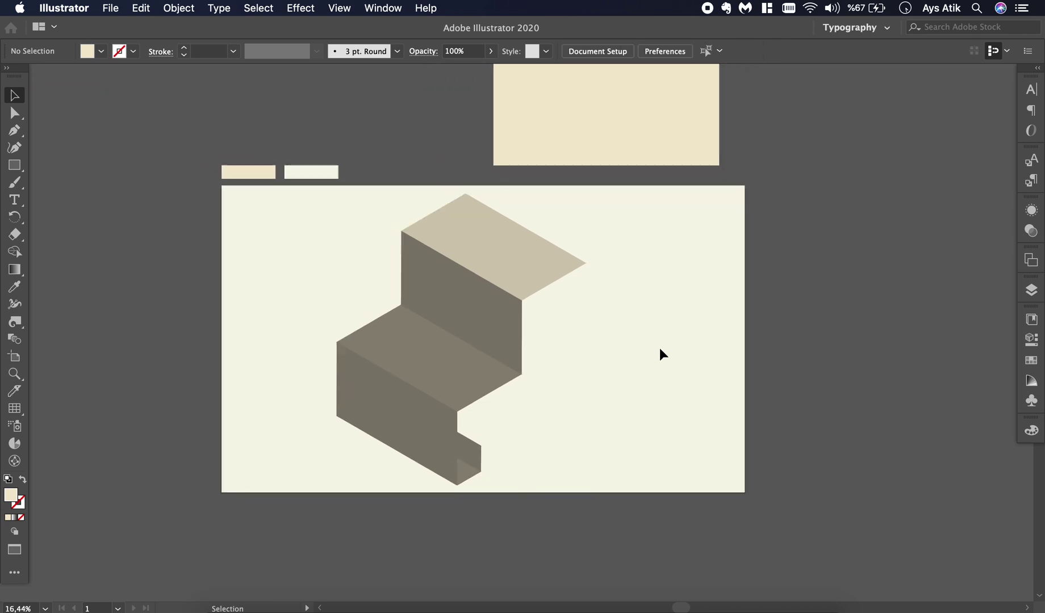
scroll(660, 349, down, 1)
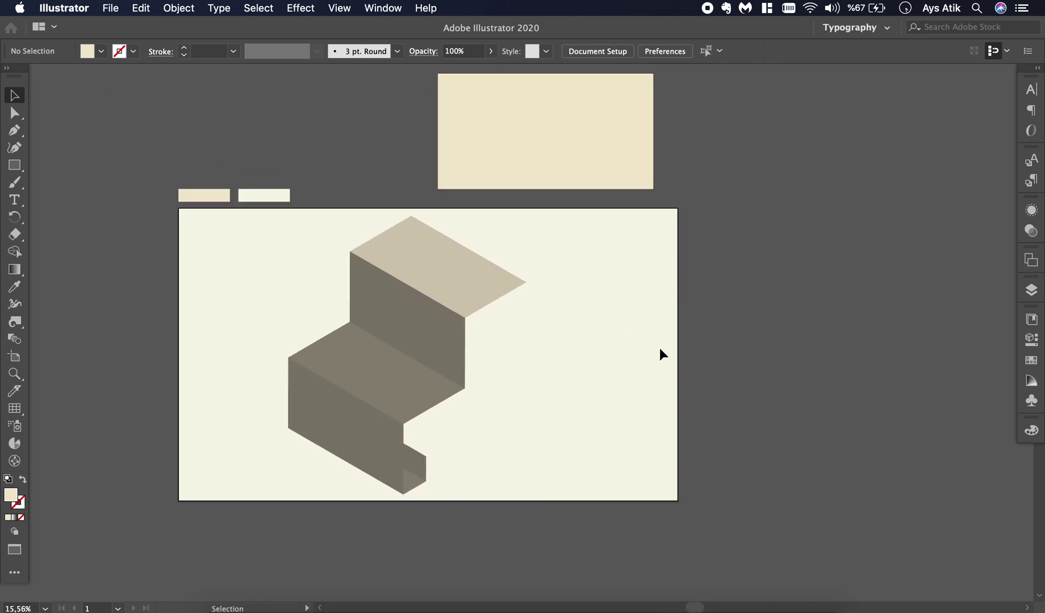
scroll(660, 353, up, 2)
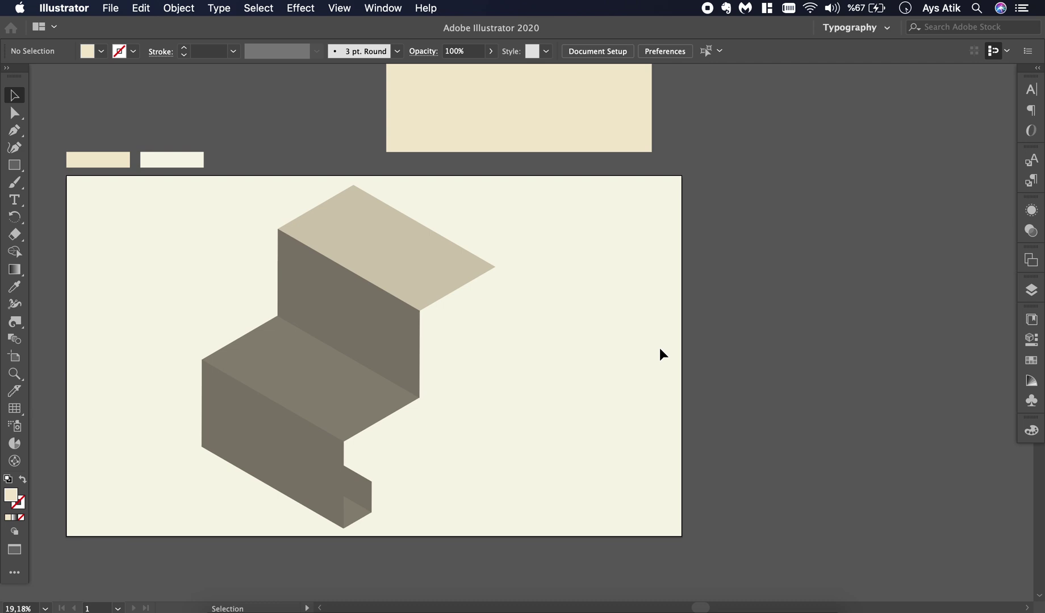
scroll(660, 348, up, 1)
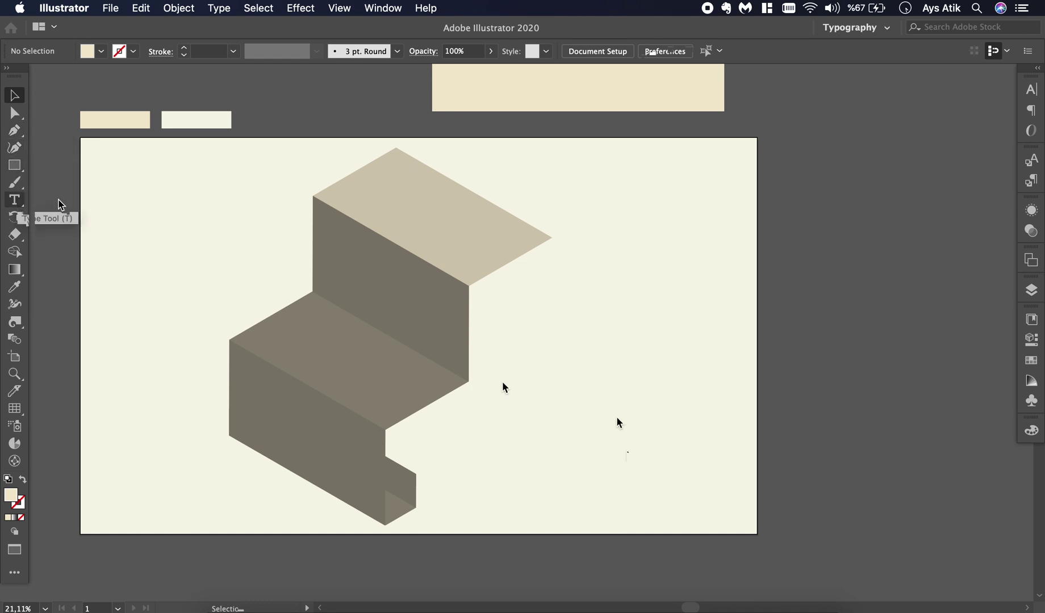
key(t)
click(591, 404)
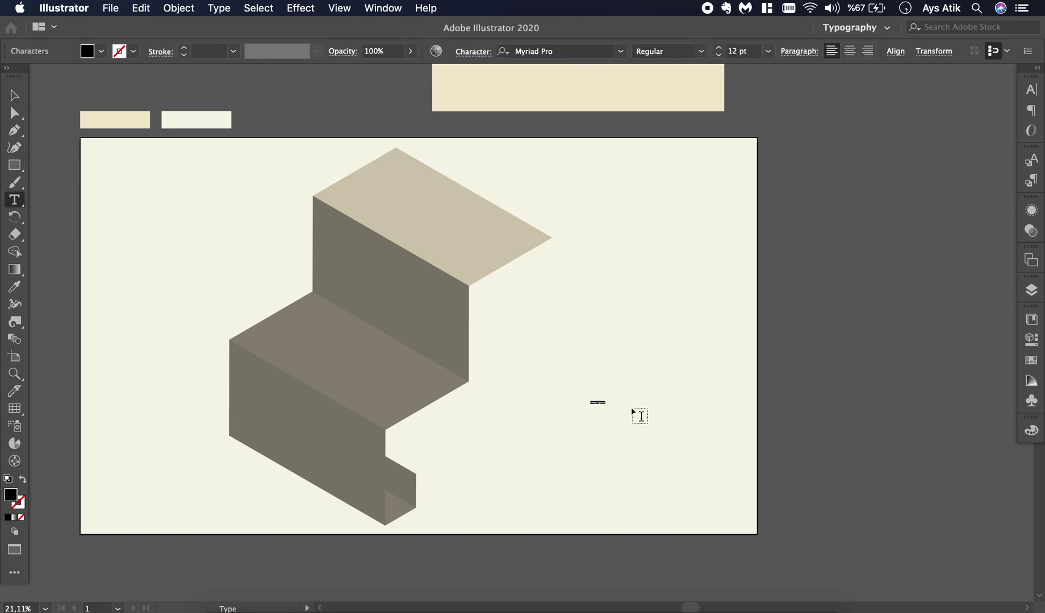
click(734, 52)
text(150)
key(Return)
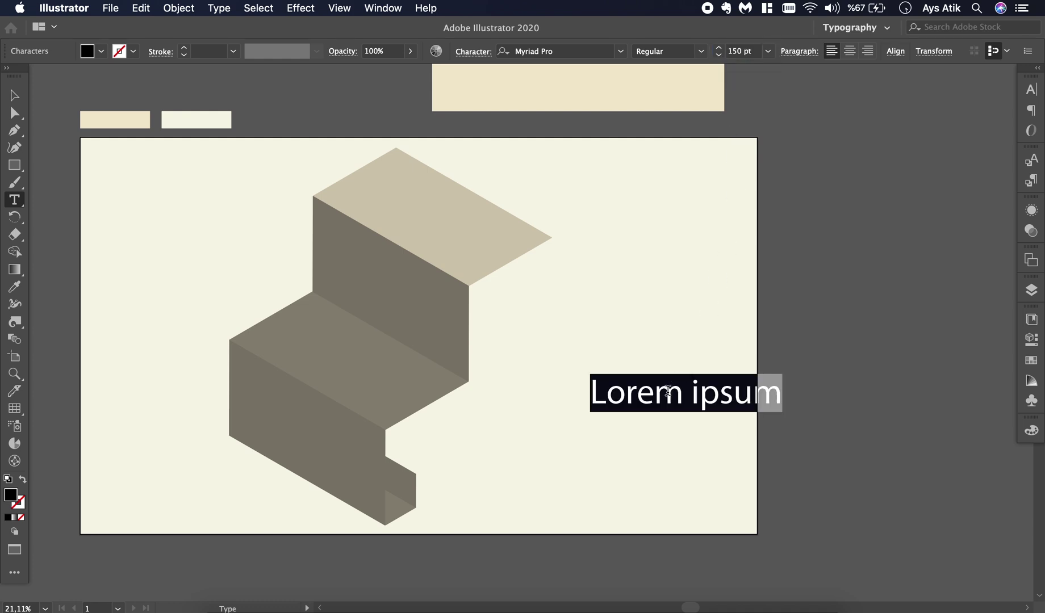
text(B)
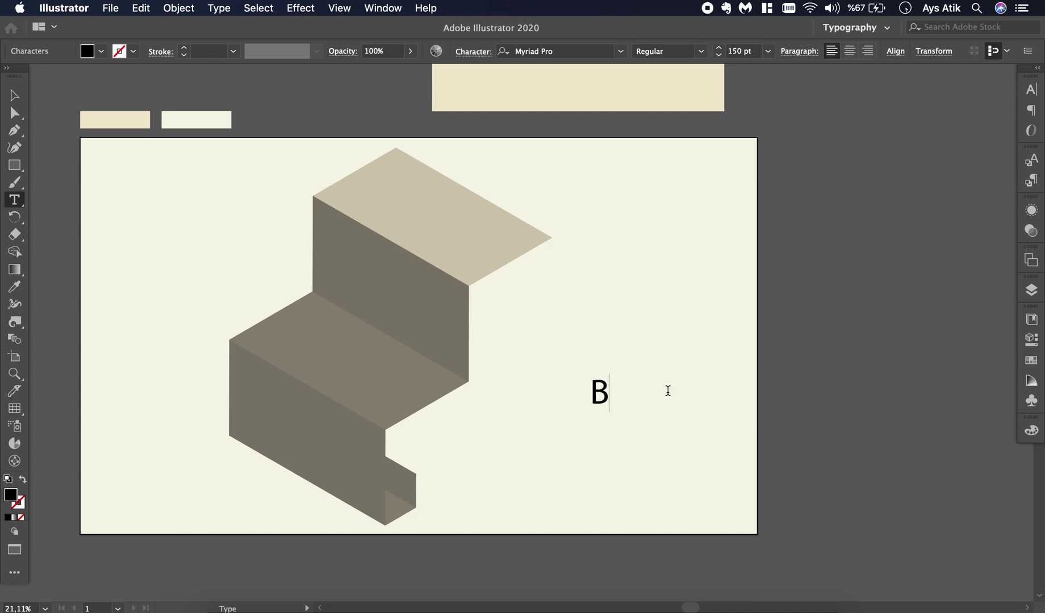
text(odoni)
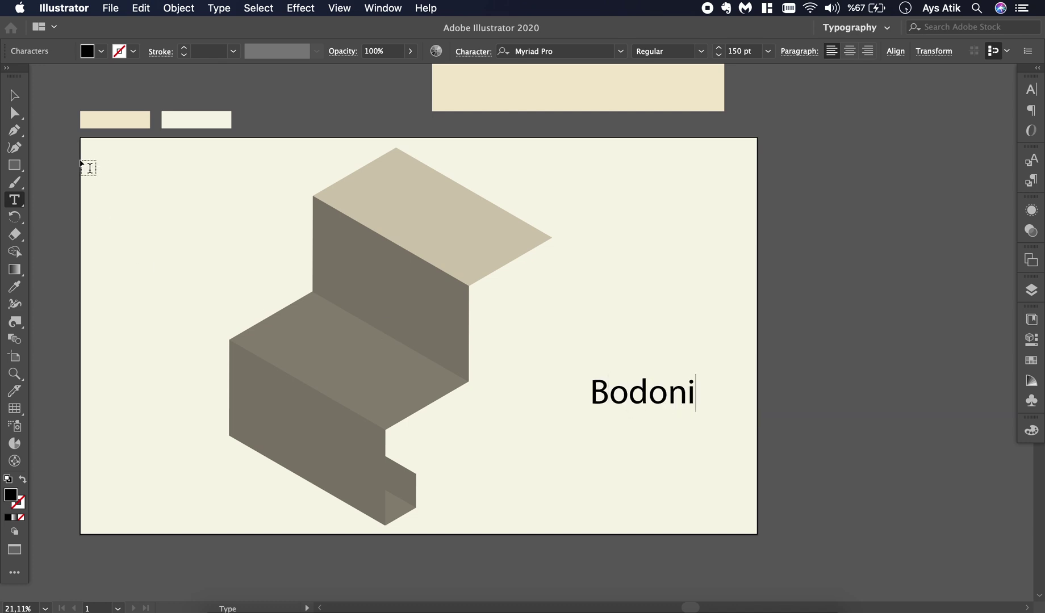
key(Escape)
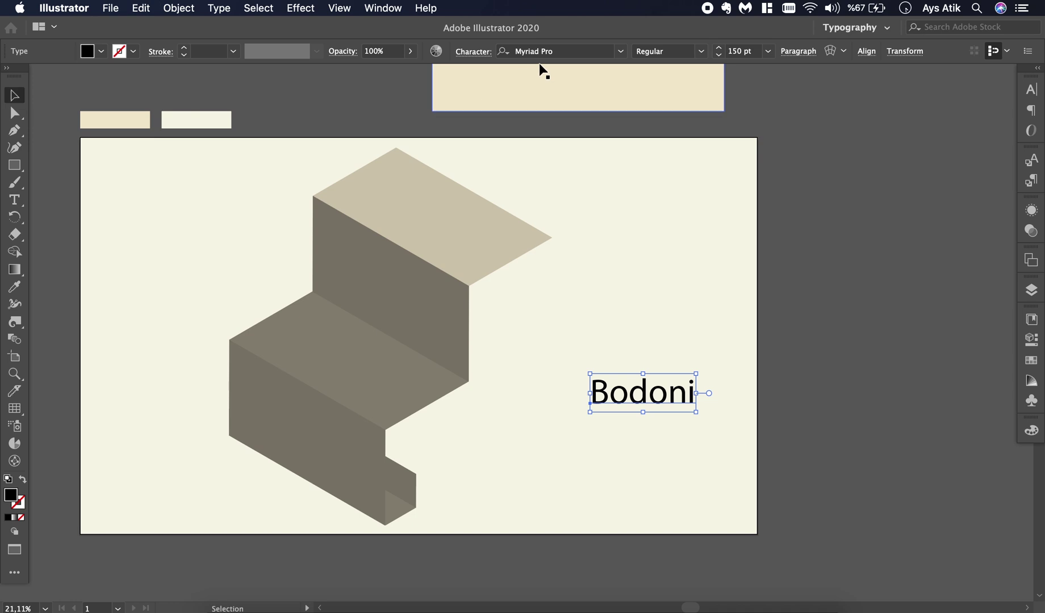
Set the text's font to Bodoni 72 Book, then enlarge it to about 336 pt and place it beside the stepped form.
click(621, 51)
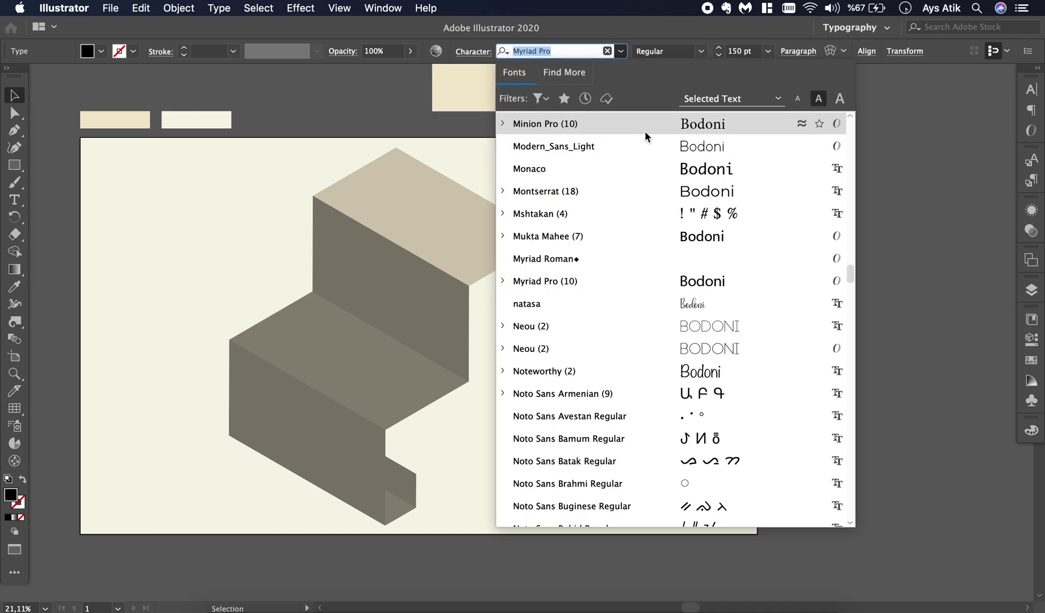
text(bodo)
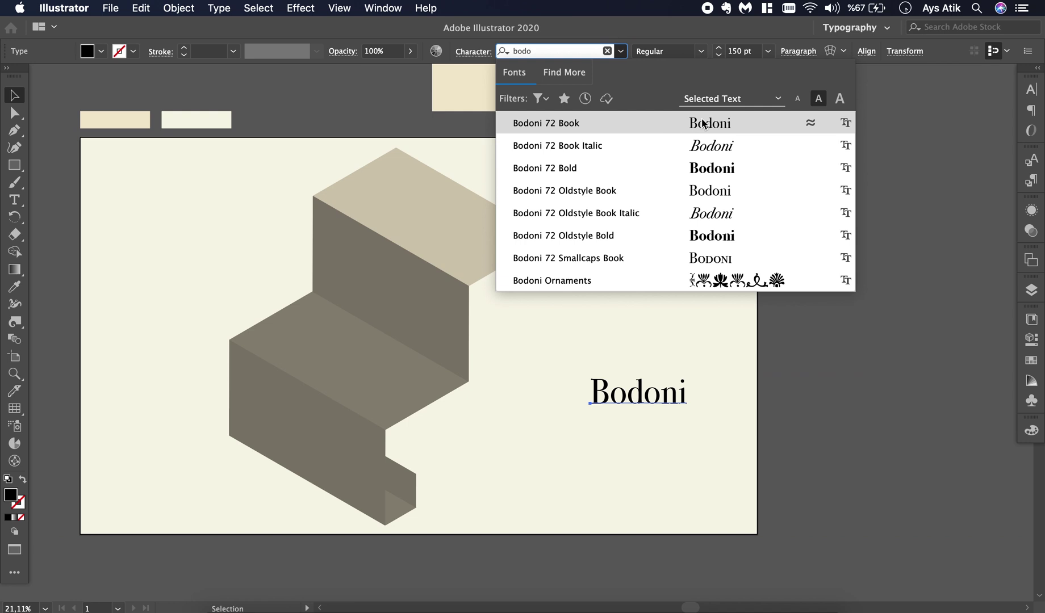
click(706, 122)
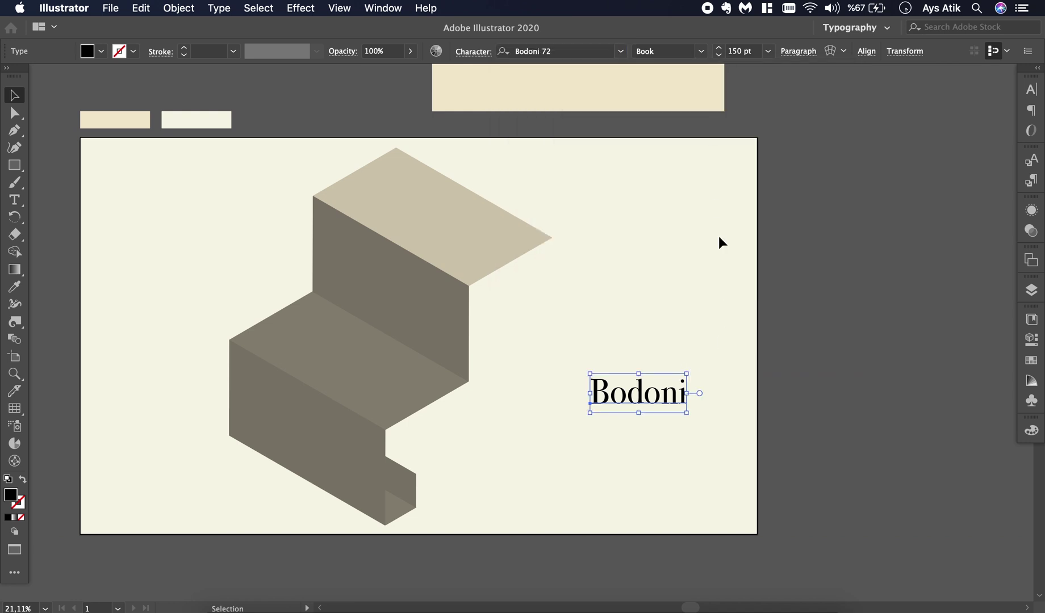
drag(686, 374, 795, 307)
drag(724, 377, 651, 396)
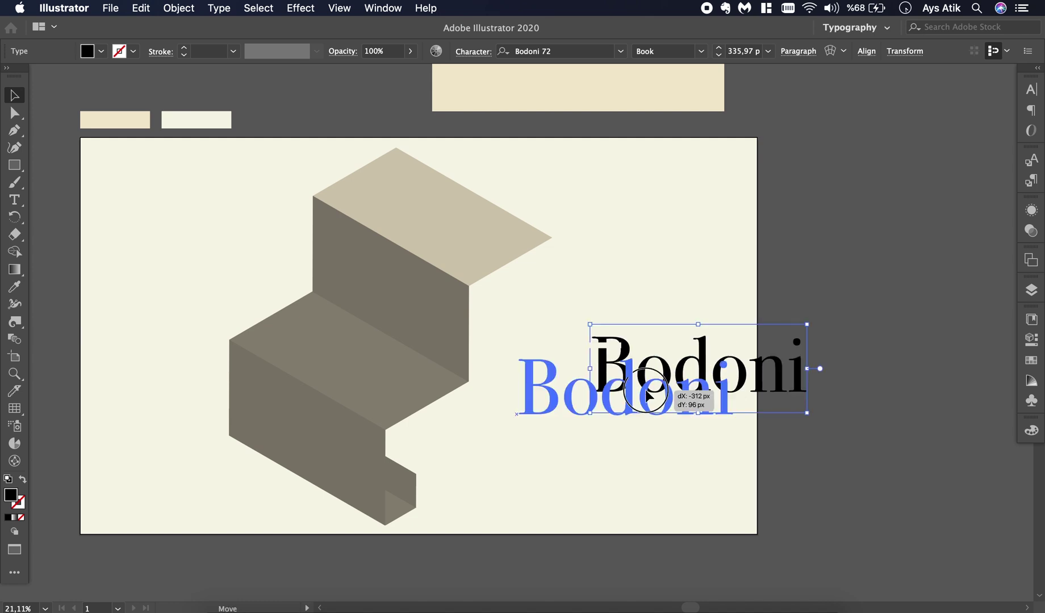
drag(650, 396, 650, 396)
Convert the "Bodoni" text to outlines and ungroup its letters.
right_click(676, 435)
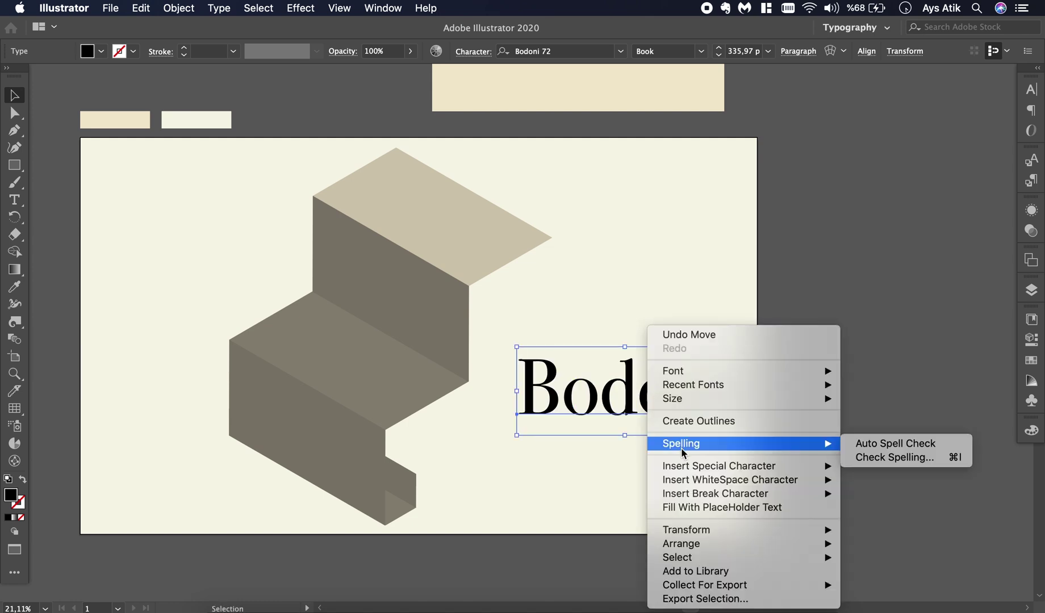
click(715, 422)
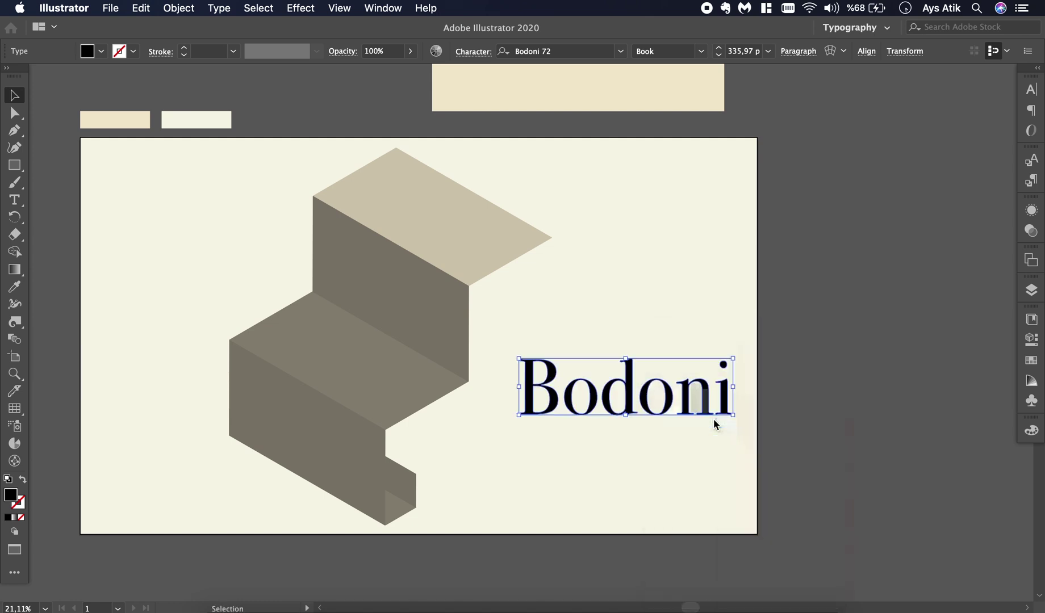
right_click(634, 404)
click(621, 445)
click(631, 439)
click(634, 399)
click(658, 439)
right_click(627, 392)
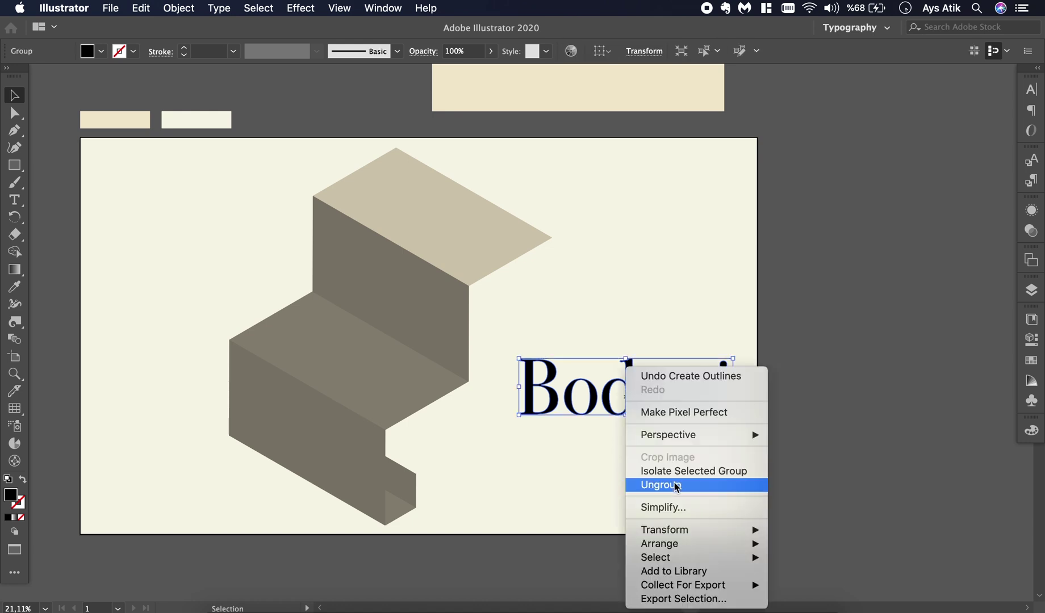
click(676, 487)
Group the outlined letters into the pairs "Bo", "do" and "ni".
drag(537, 441, 578, 406)
click(574, 425)
key(super+g)
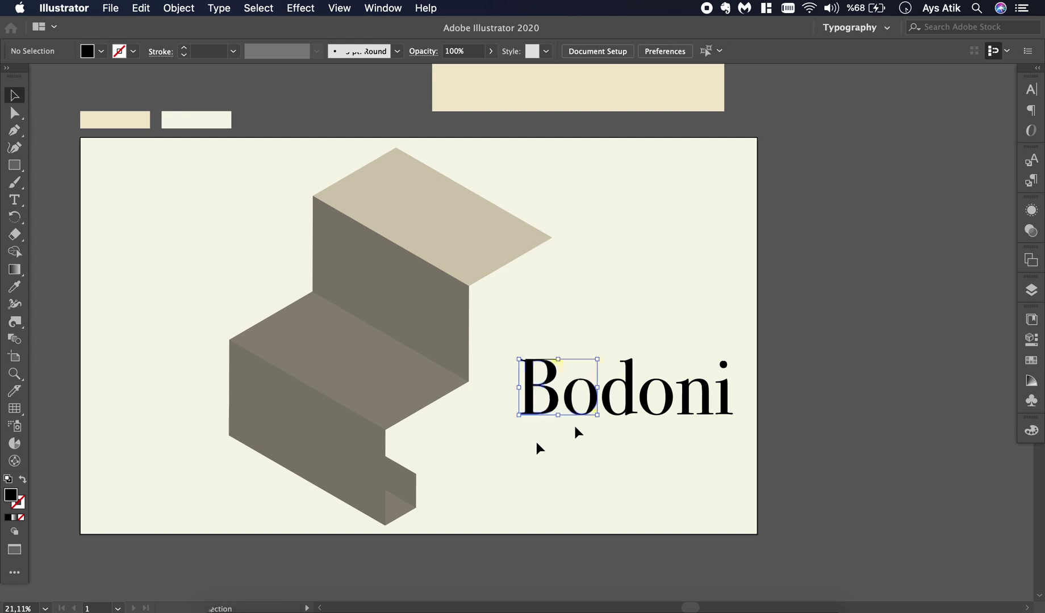
drag(617, 436, 732, 391)
key(a)
key(v)
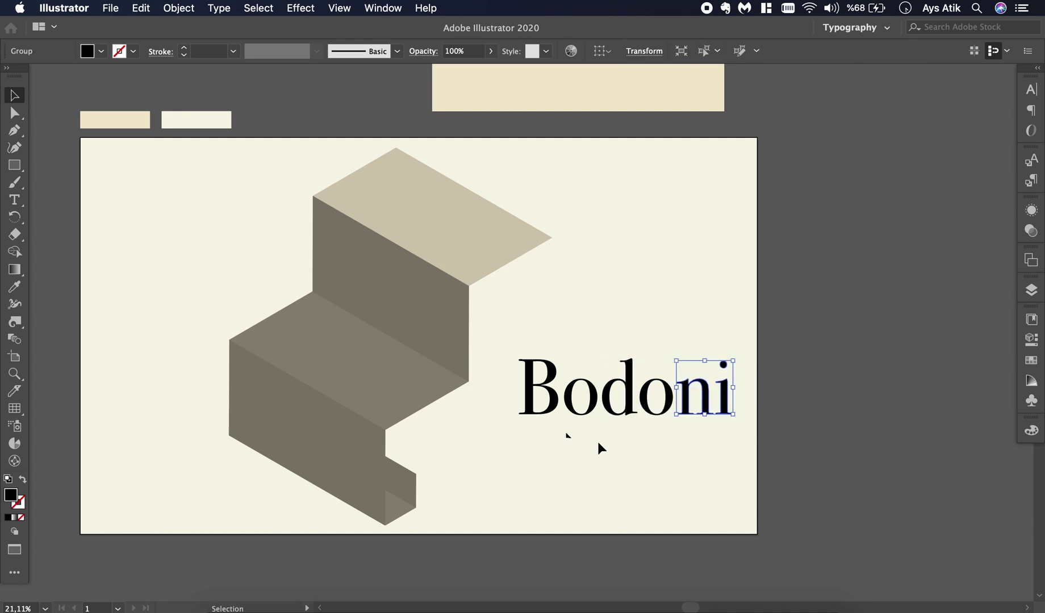
Select all three letter pairs together, rotate them 90° counterclockwise so the word reads upward, and deselect them.
click(565, 403)
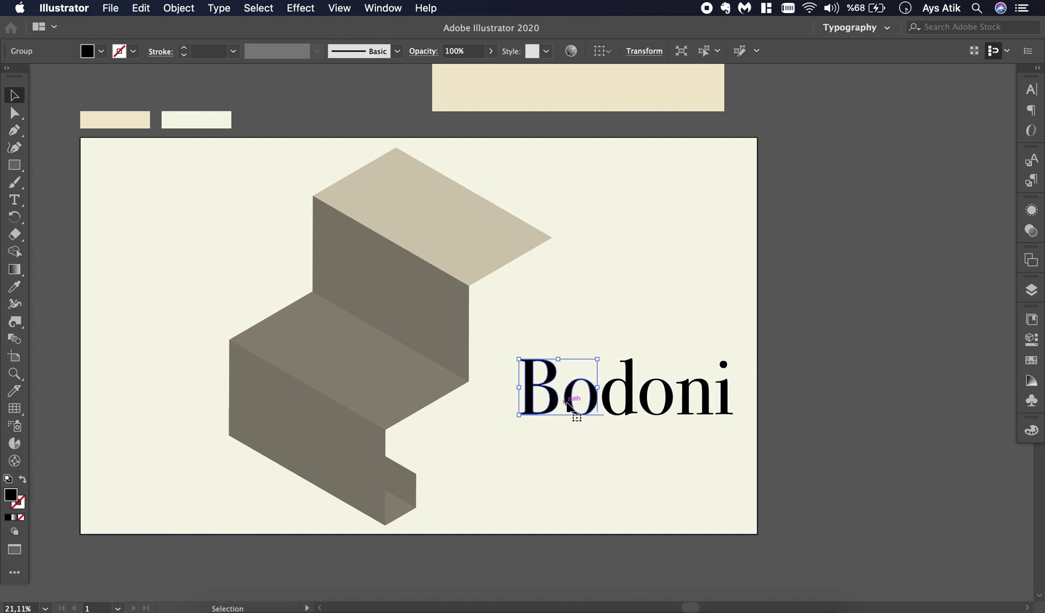
shift+click(627, 392)
shift+click(685, 387)
drag(737, 354, 603, 289)
click(704, 455)
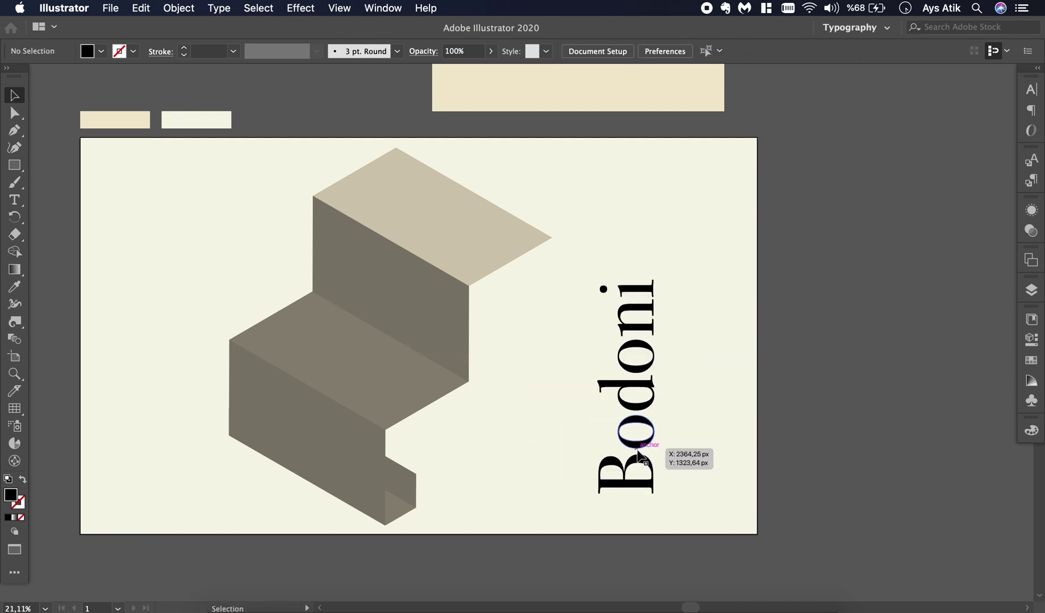
Move the "Bo" pair onto the lower vertical panel and set up a previewed 3D Extrude & Bevel with 0 pt depth.
drag(638, 455, 377, 462)
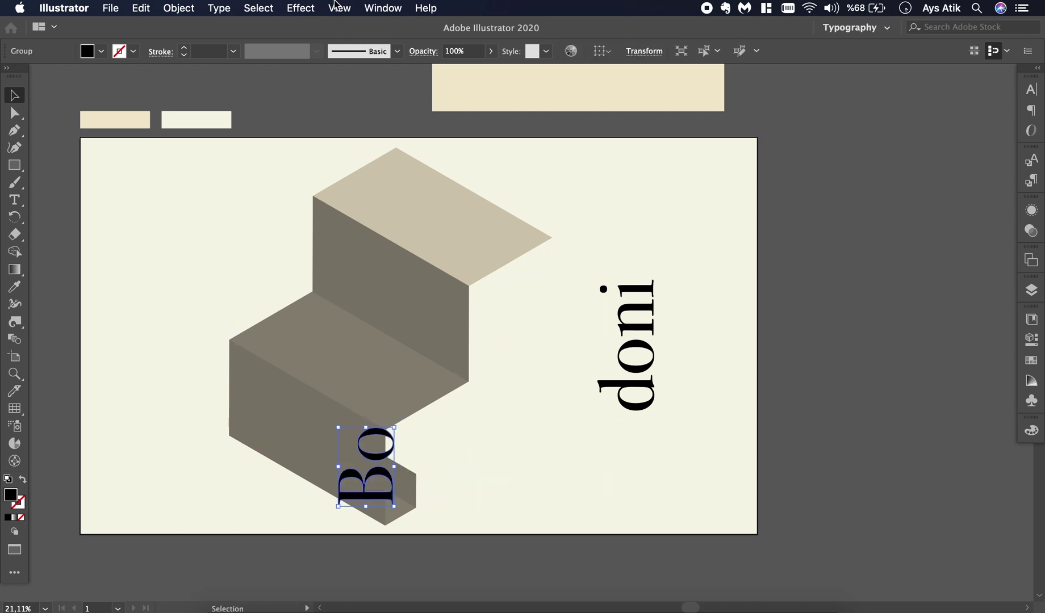
click(301, 8)
mouse_move(387, 100)
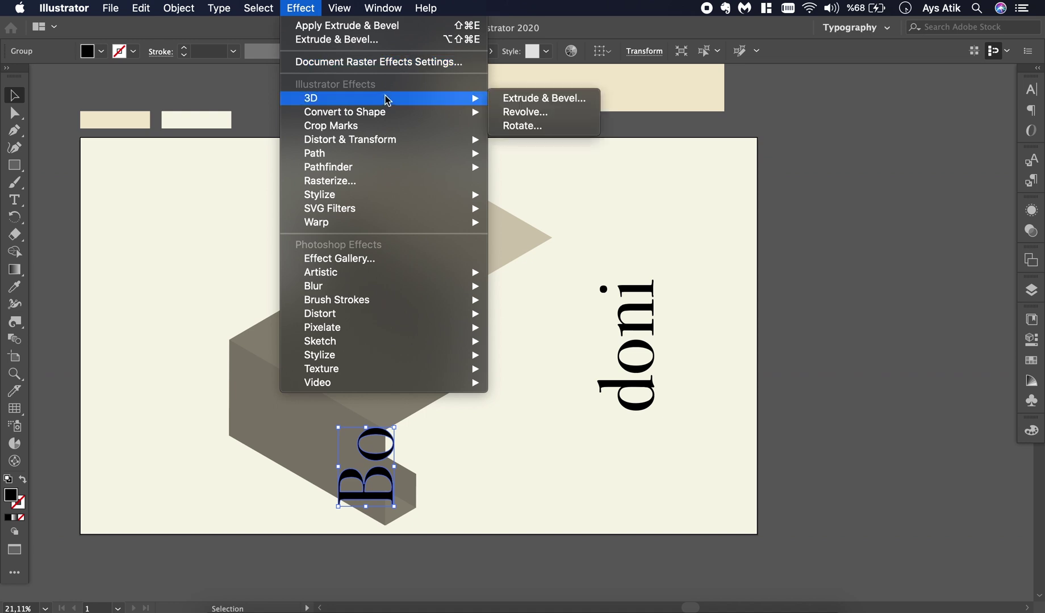
click(507, 98)
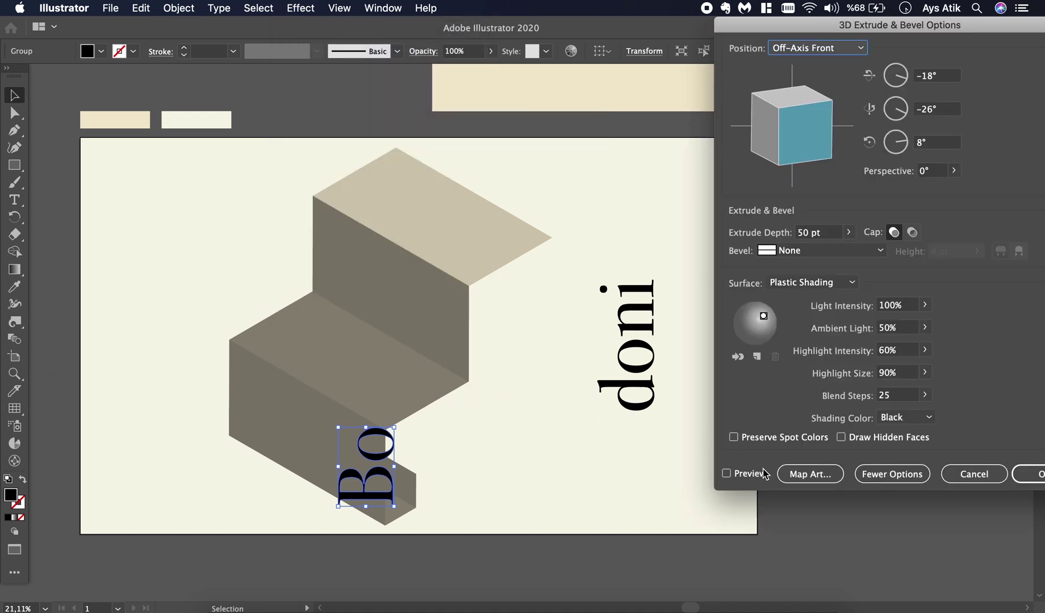
click(762, 474)
click(860, 49)
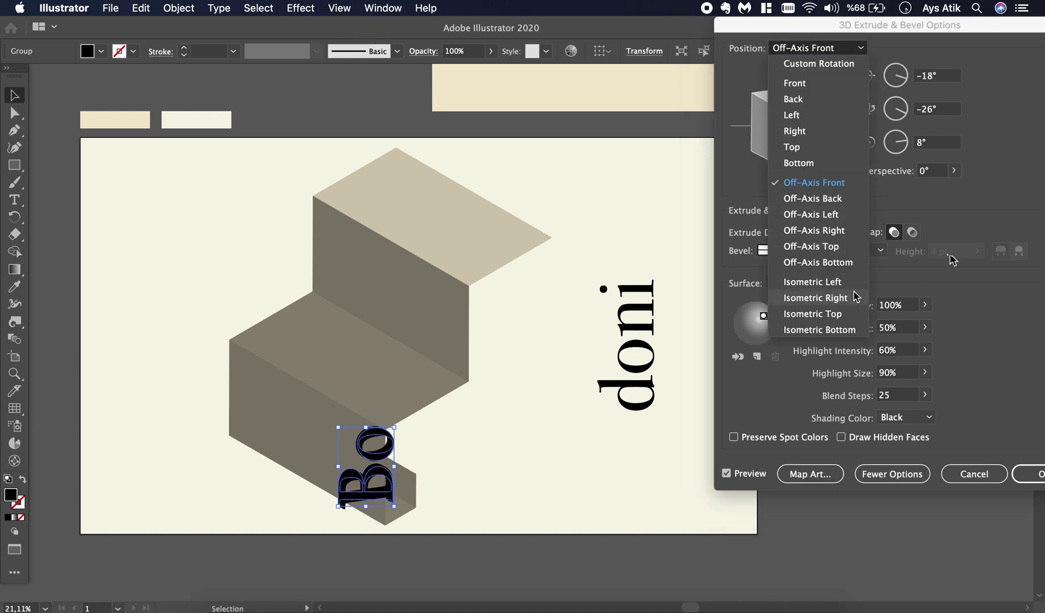
click(844, 232)
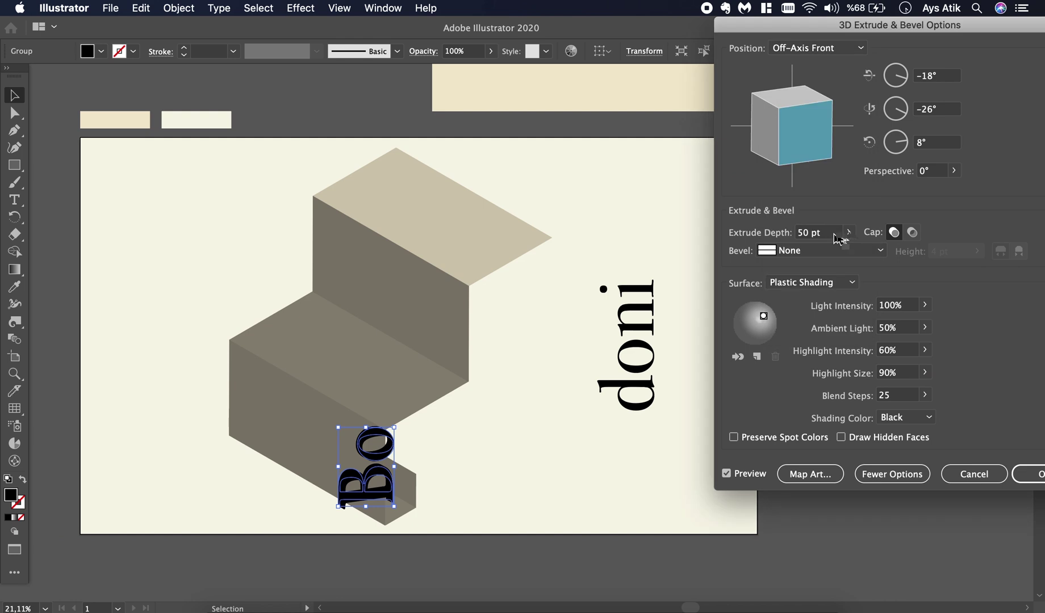
click(847, 232)
drag(799, 250, 788, 250)
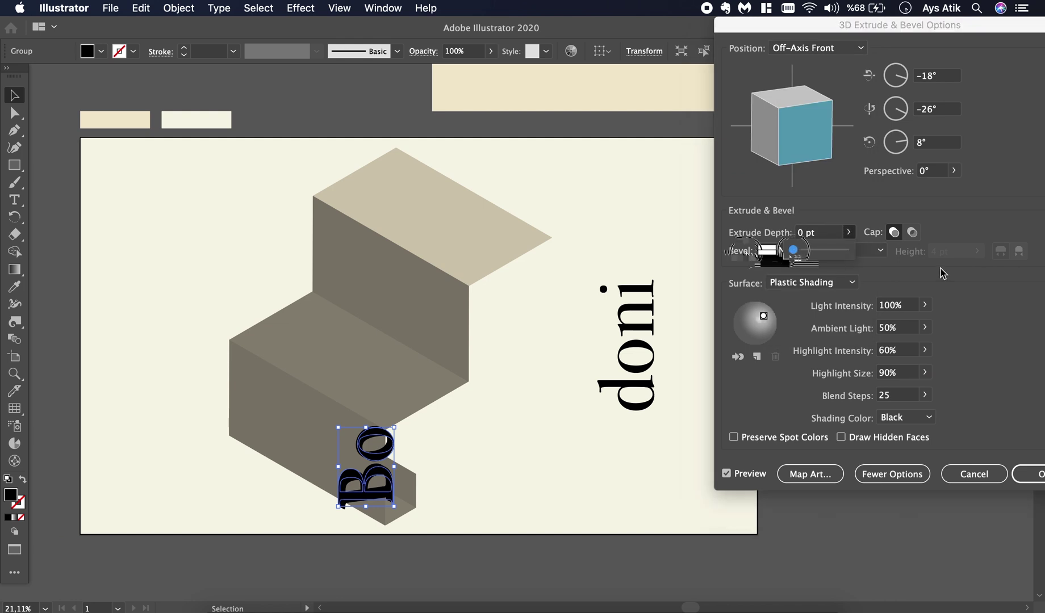
Set the 3D position of the "Bo" pair to Isometric Left, apply the effect and deselect the letters.
click(851, 51)
click(855, 49)
click(856, 49)
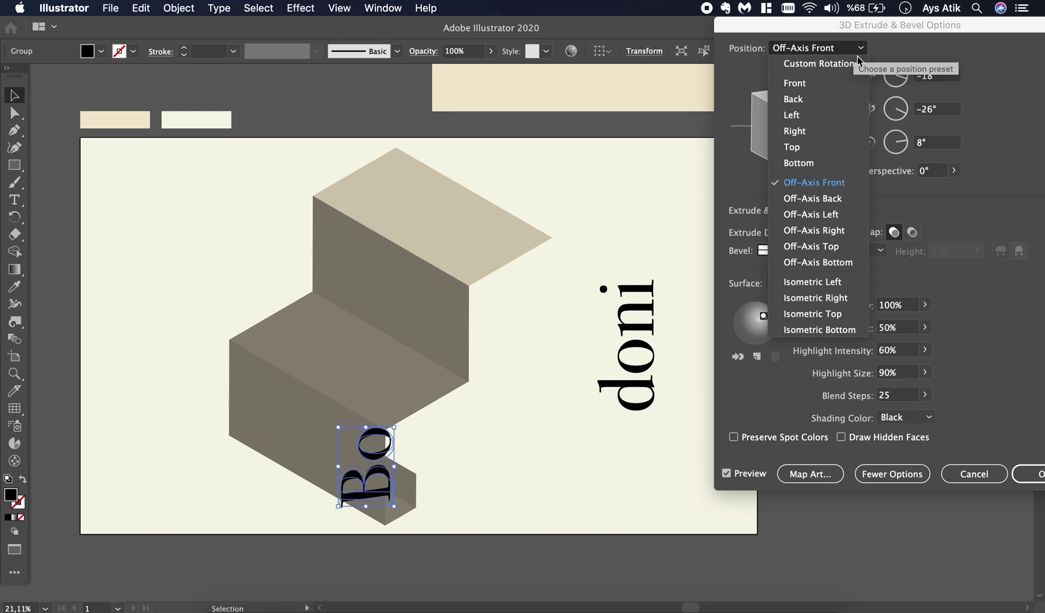
click(845, 286)
click(1035, 480)
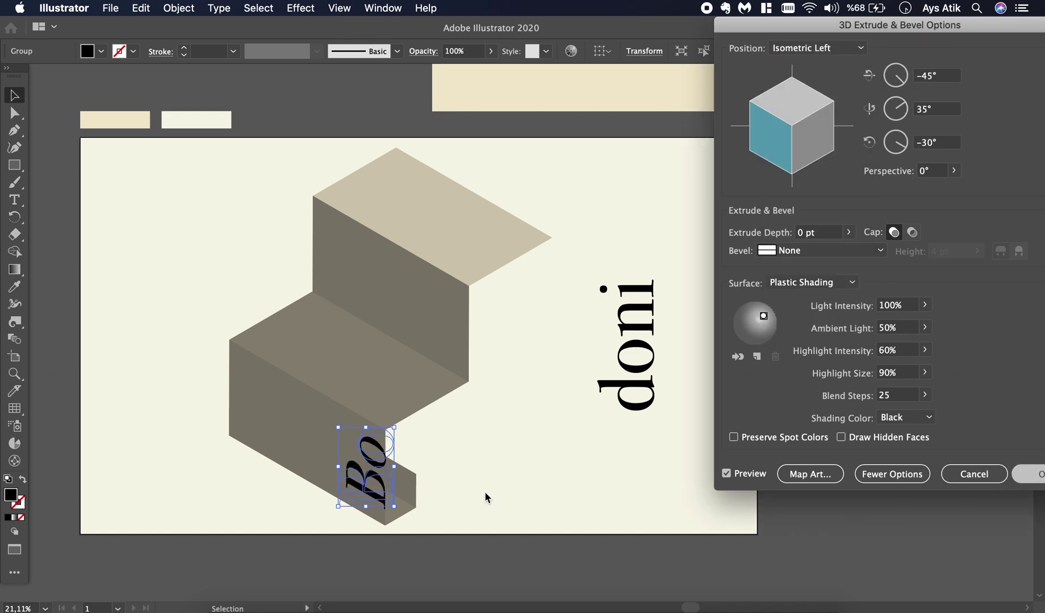
click(484, 492)
Nudge the "Bo" pair left so it sits within the lower vertical panel, and deselect it.
click(362, 469)
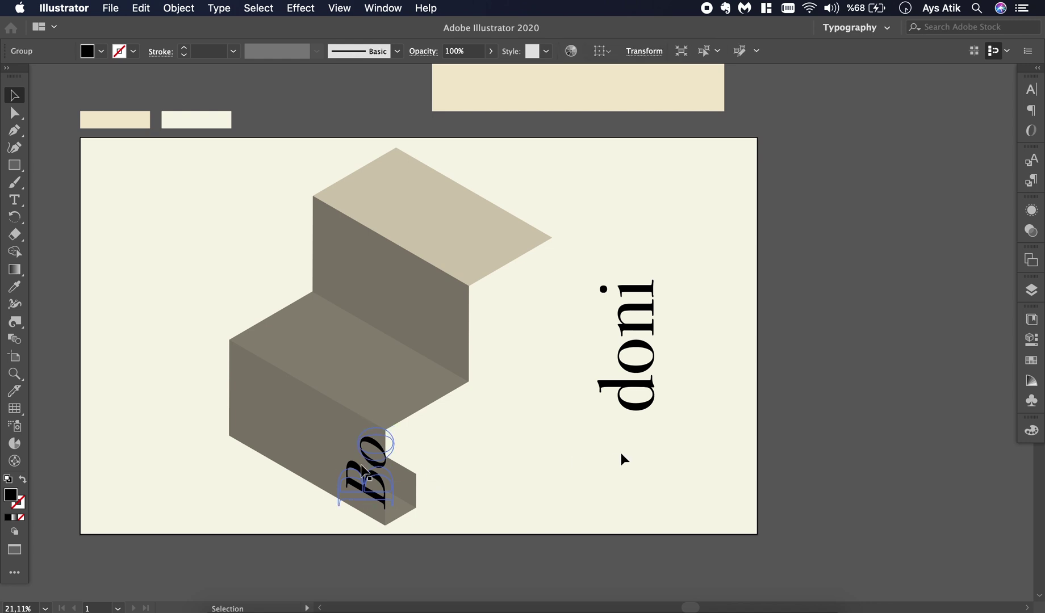
key(Left)
key(Left)
click(557, 444)
Move the "do" pair beside the stepped form and set up 3D Extrude & Bevel with 0 pt extrude depth for it.
drag(638, 398, 513, 446)
drag(356, 118, 356, 118)
click(314, 12)
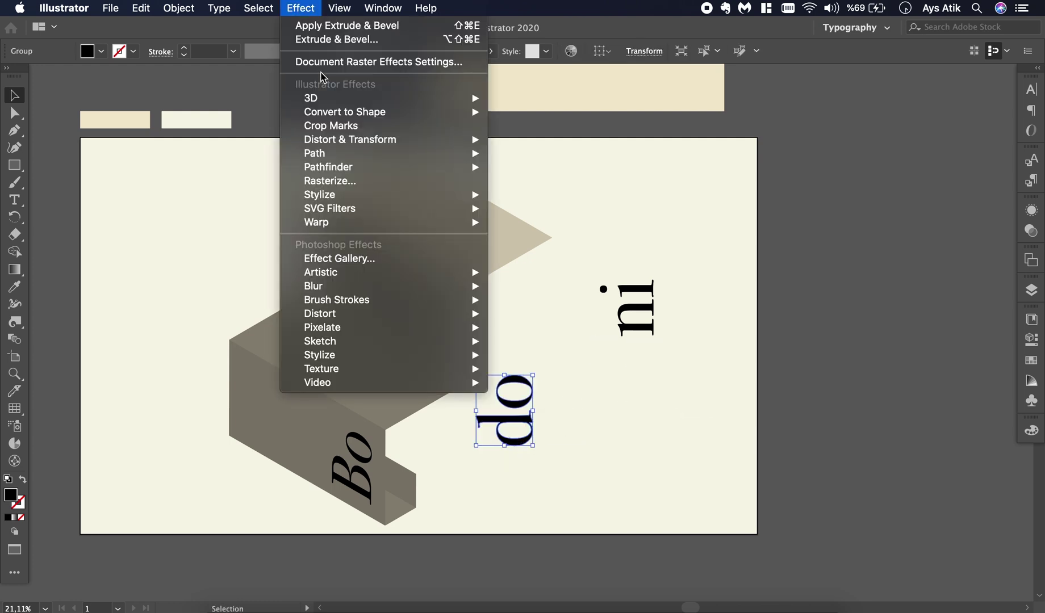
mouse_move(372, 99)
click(526, 100)
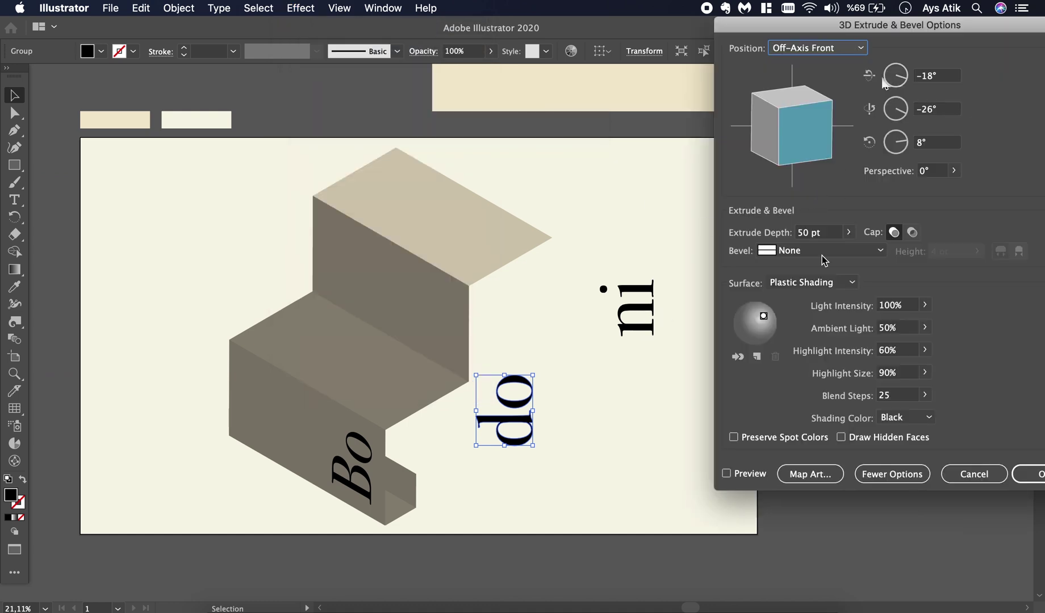
click(850, 232)
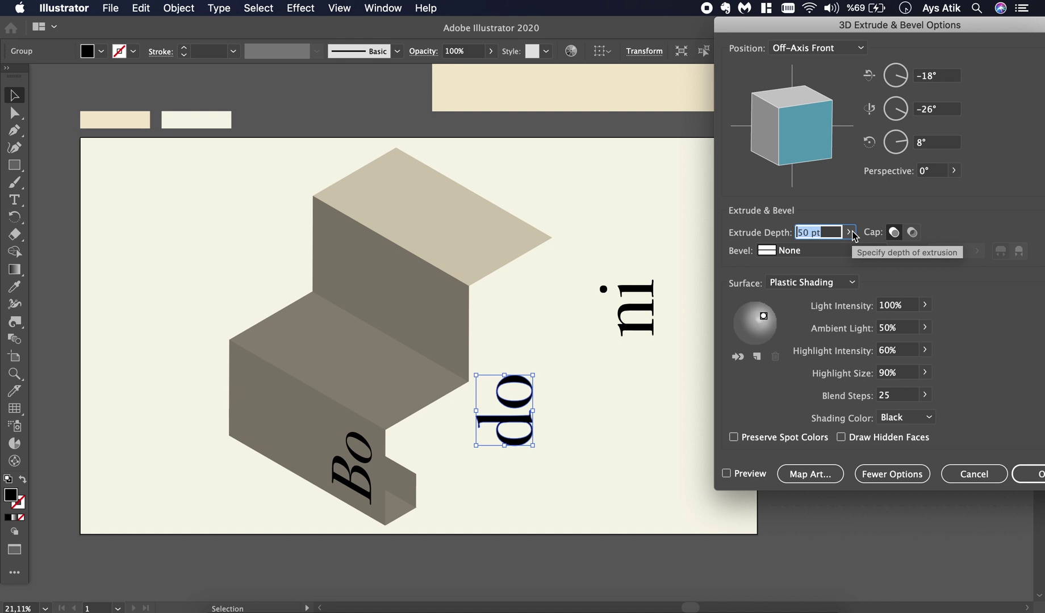
drag(799, 249, 696, 248)
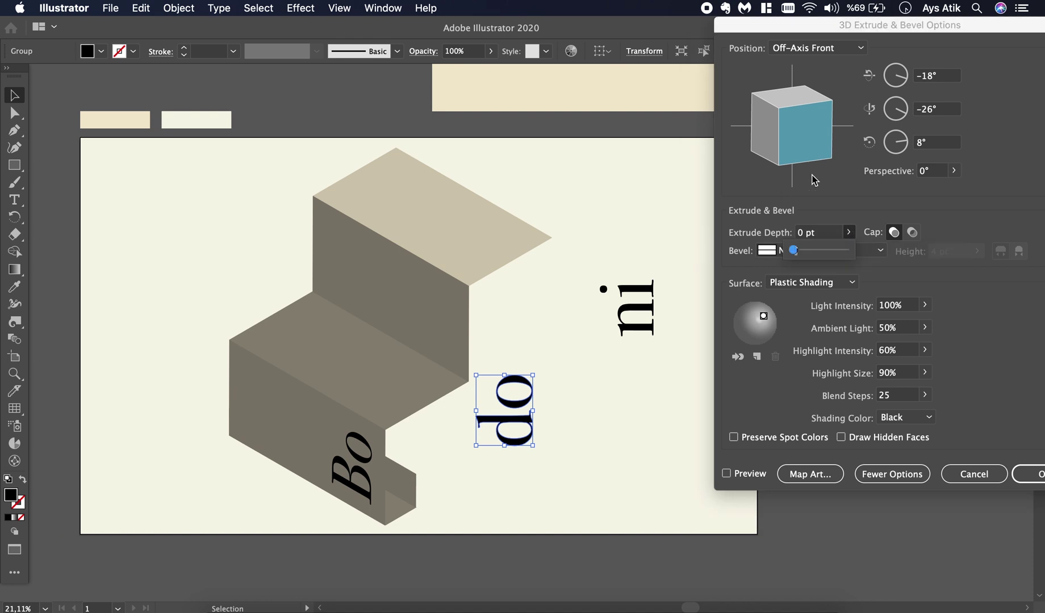
Set the 3D position of the "do" pair to Isometric Bottom, apply the effect and deselect the letters.
click(860, 48)
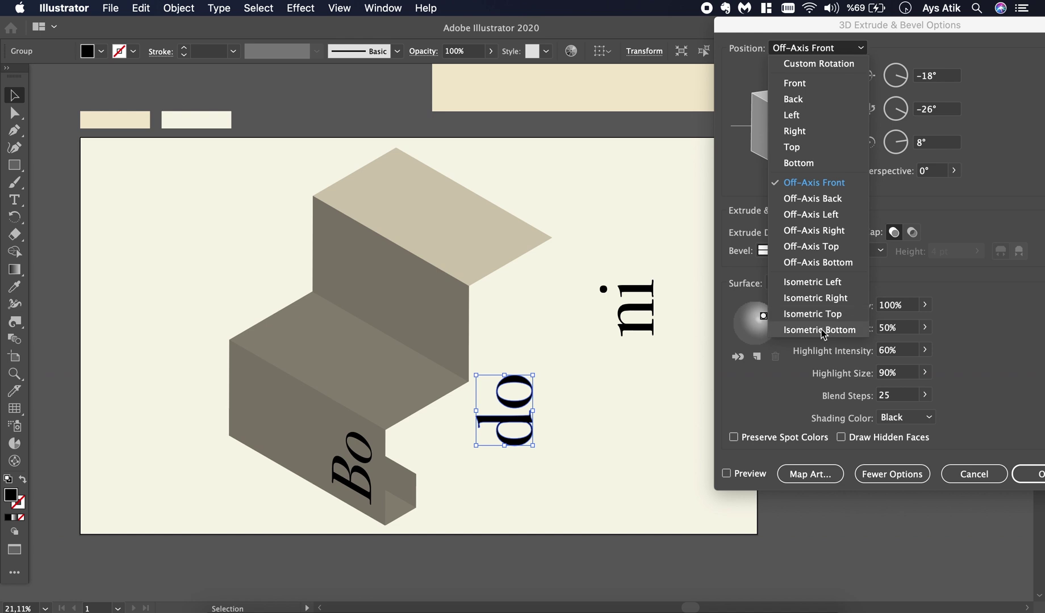
click(841, 329)
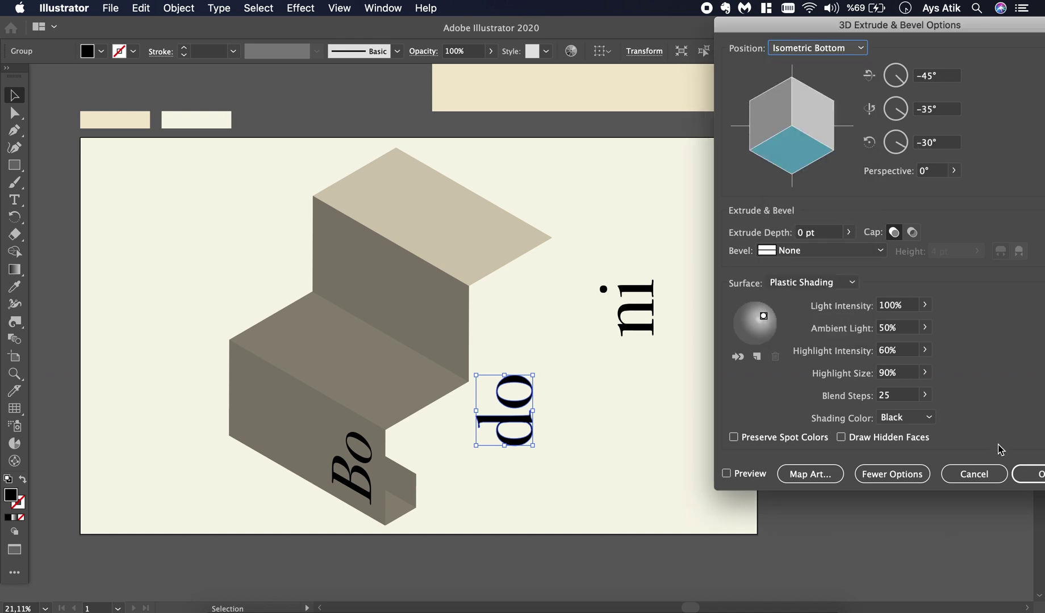
click(1028, 475)
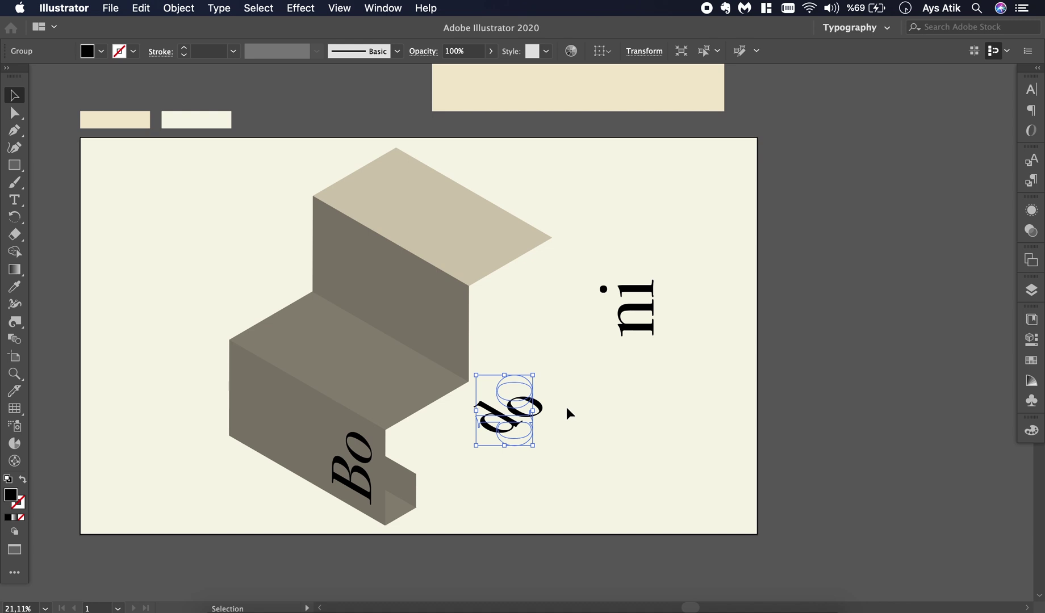
click(567, 410)
Place the "do" pair on the horizontal middle panel near its right corner and deselect it.
drag(502, 413, 388, 375)
scroll(520, 427, up, 1)
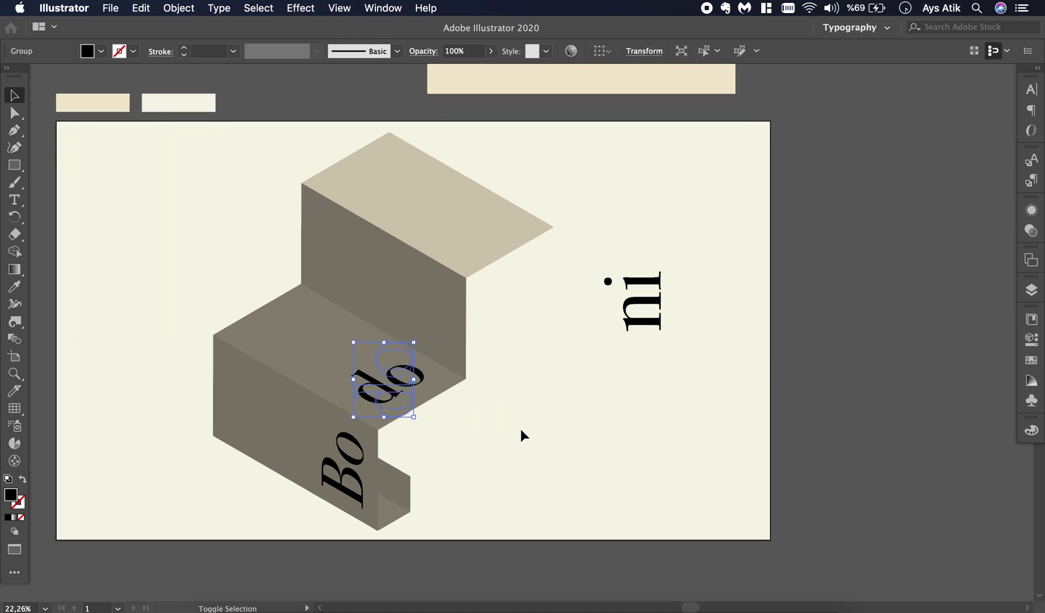
click(520, 430)
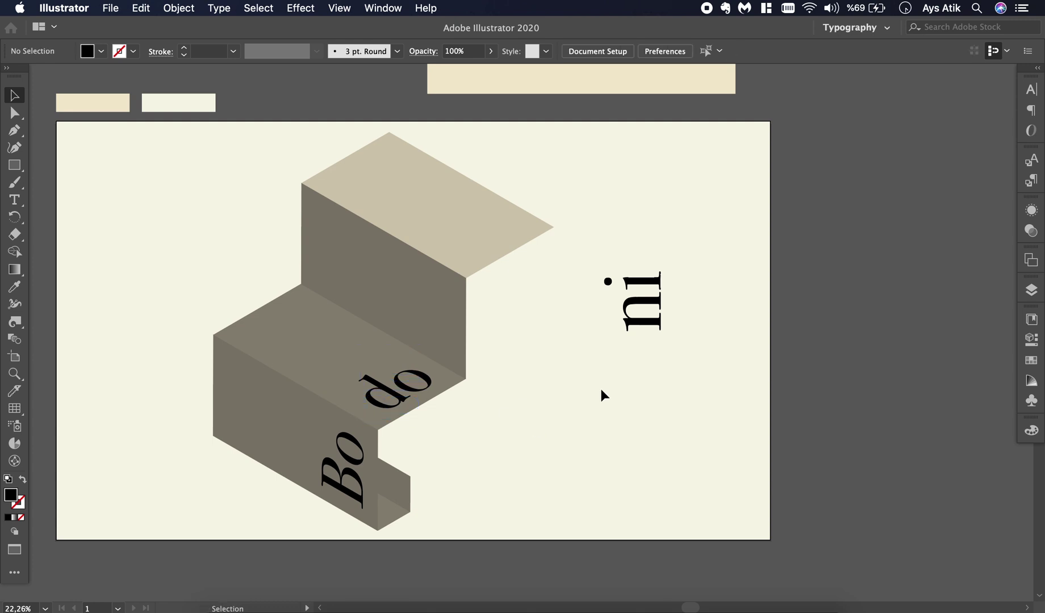
Move the "ni" pair beside the upper vertical panel and set up 3D Extrude & Bevel with 0 pt extrude depth for it.
drag(560, 381, 539, 385)
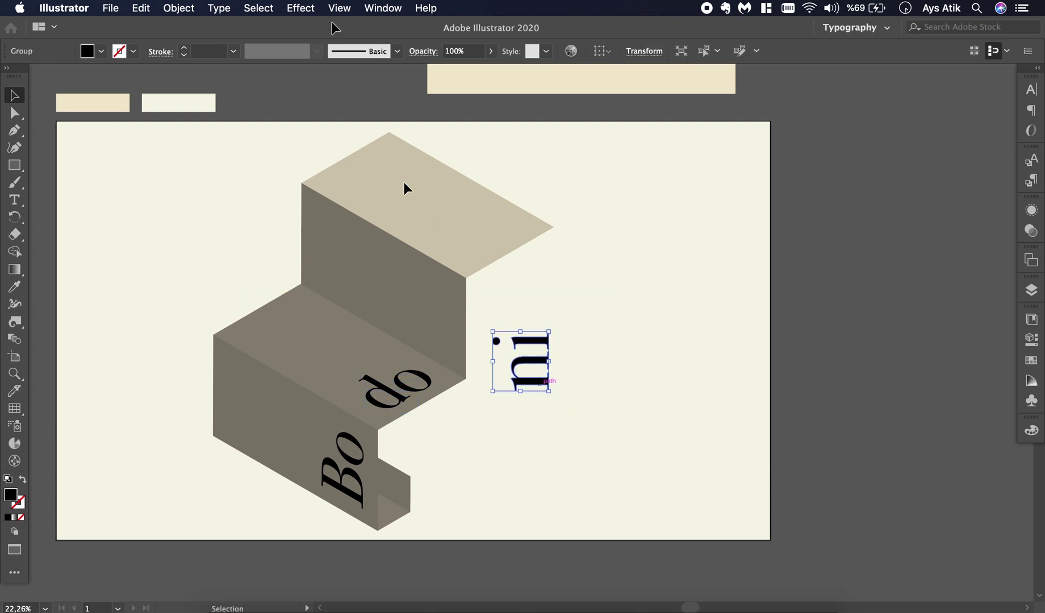
click(299, 6)
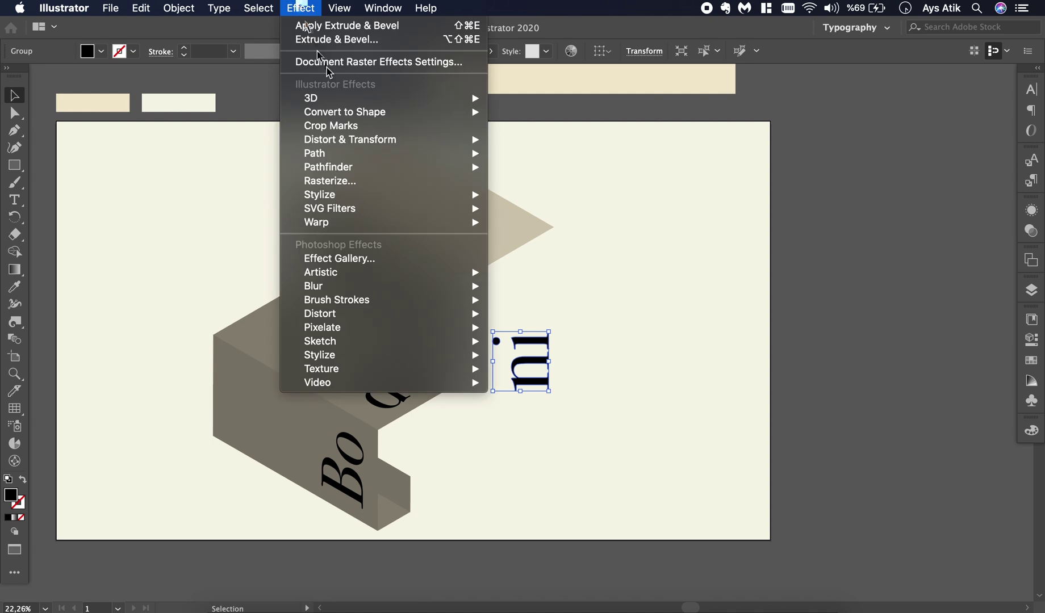
mouse_move(341, 98)
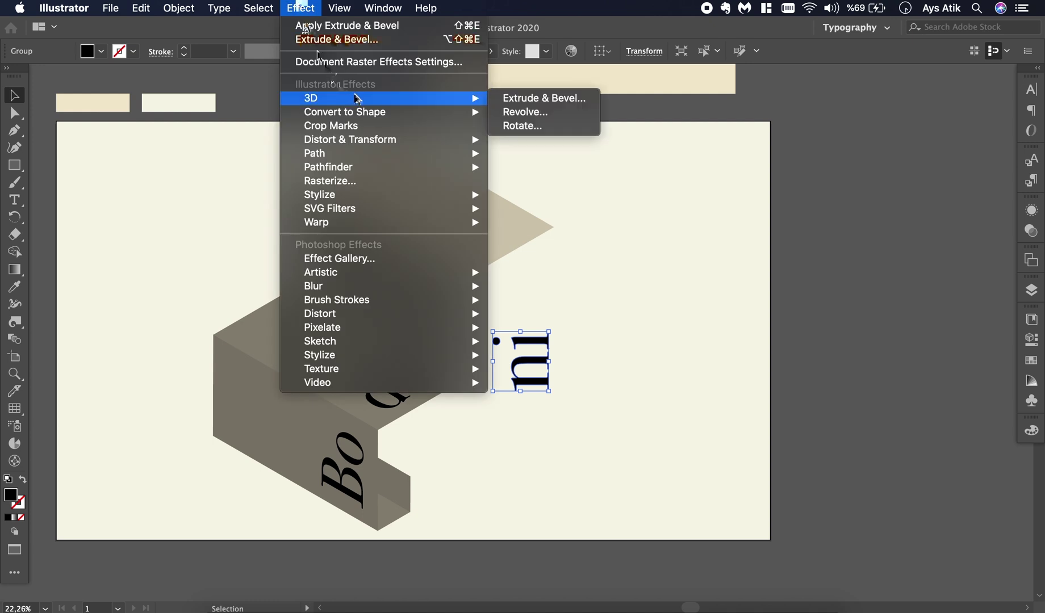
click(536, 98)
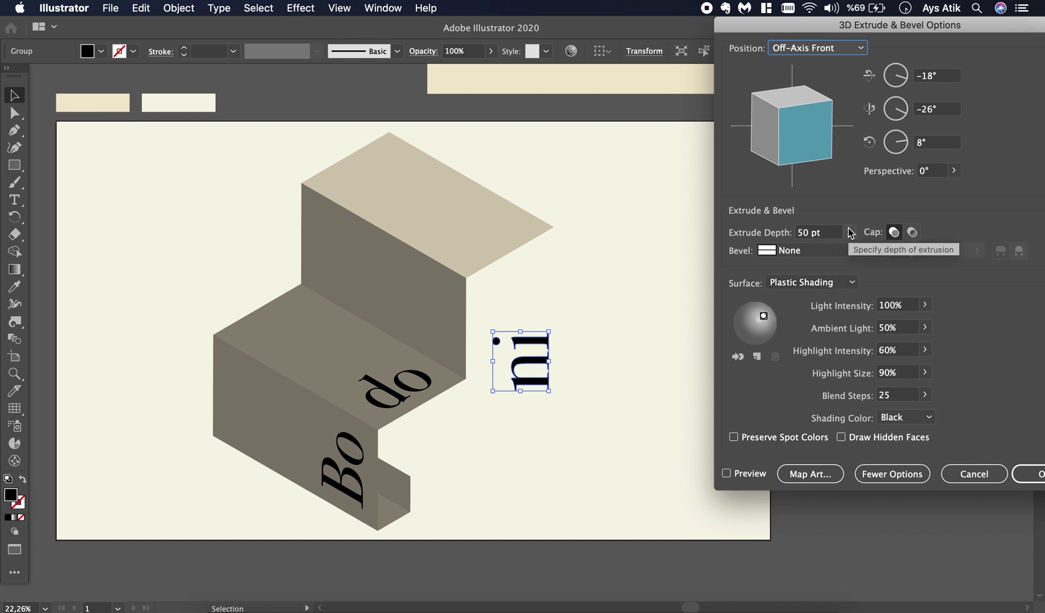
click(849, 232)
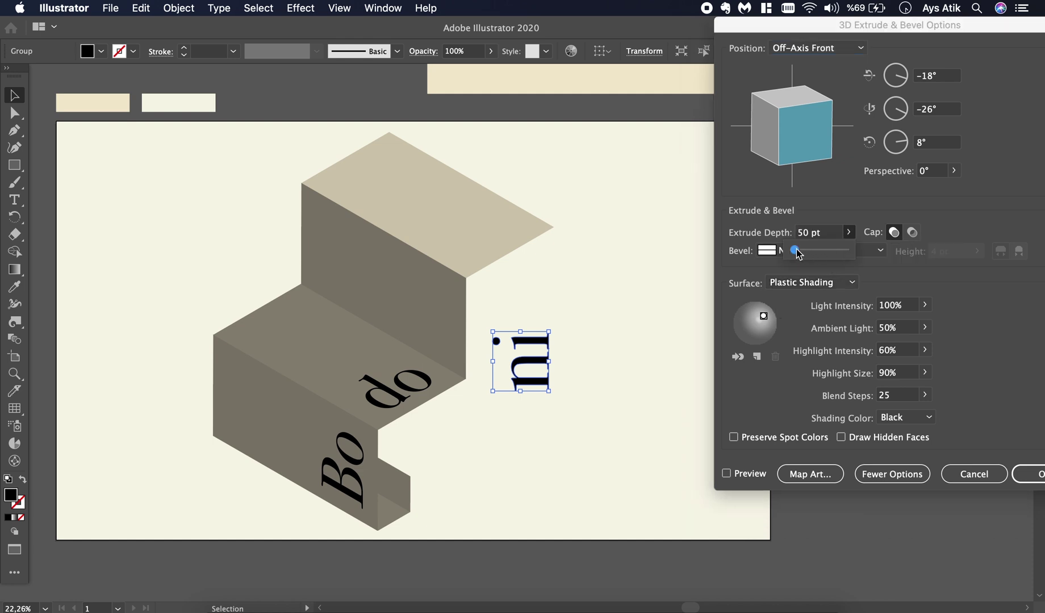
drag(796, 251, 744, 237)
Set the 3D position of the "ni" pair to Isometric Left, apply the effect and deselect the letters.
click(862, 48)
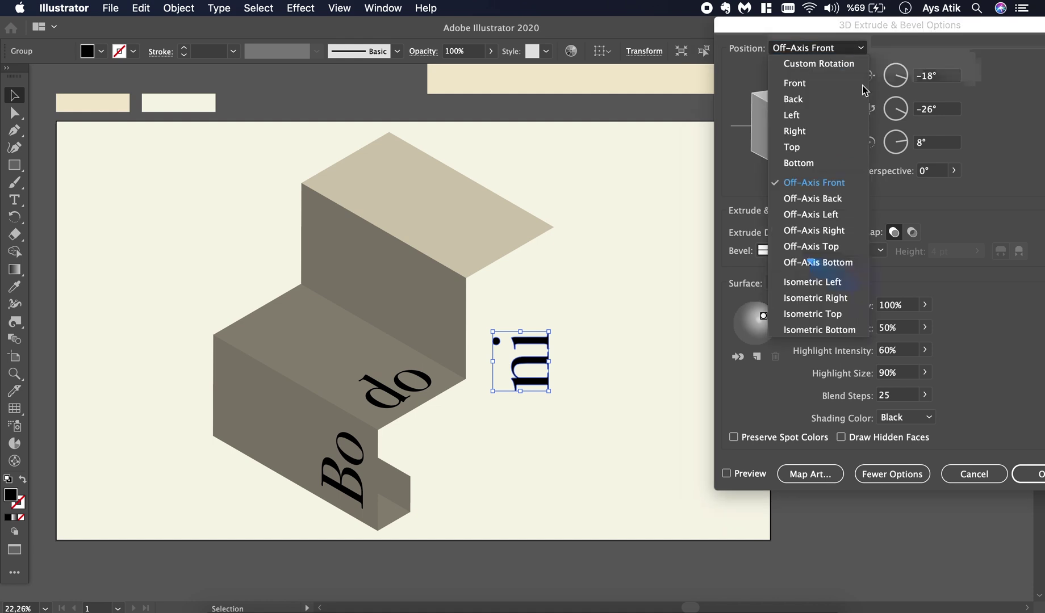
click(832, 282)
click(1035, 473)
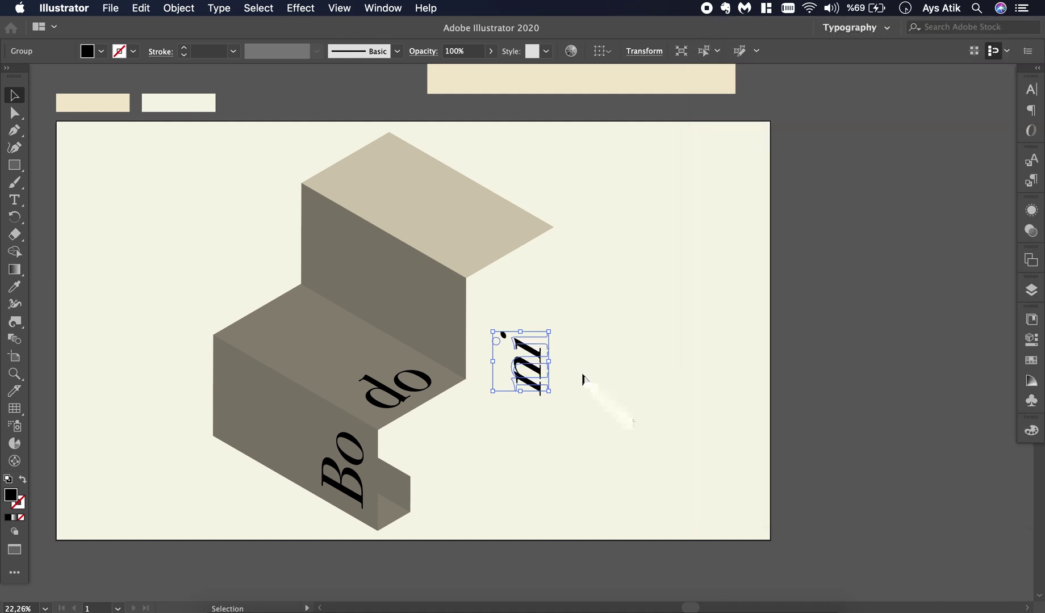
click(582, 376)
Place the "ni" pair on the upper vertical panel near its right edge and deselect it.
drag(535, 364, 424, 320)
click(588, 410)
scroll(587, 408, up, 1)
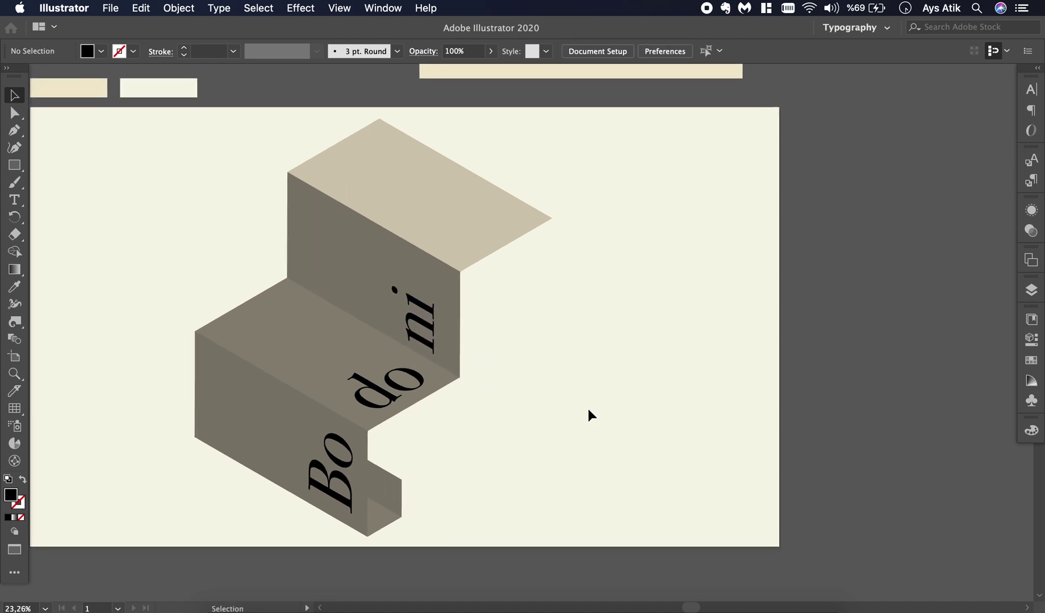
Select the "Bo", "do" and "ni" pairs together, enlarge them proportionally from their lower-right corner and deselect them.
click(350, 462)
shift+click(391, 392)
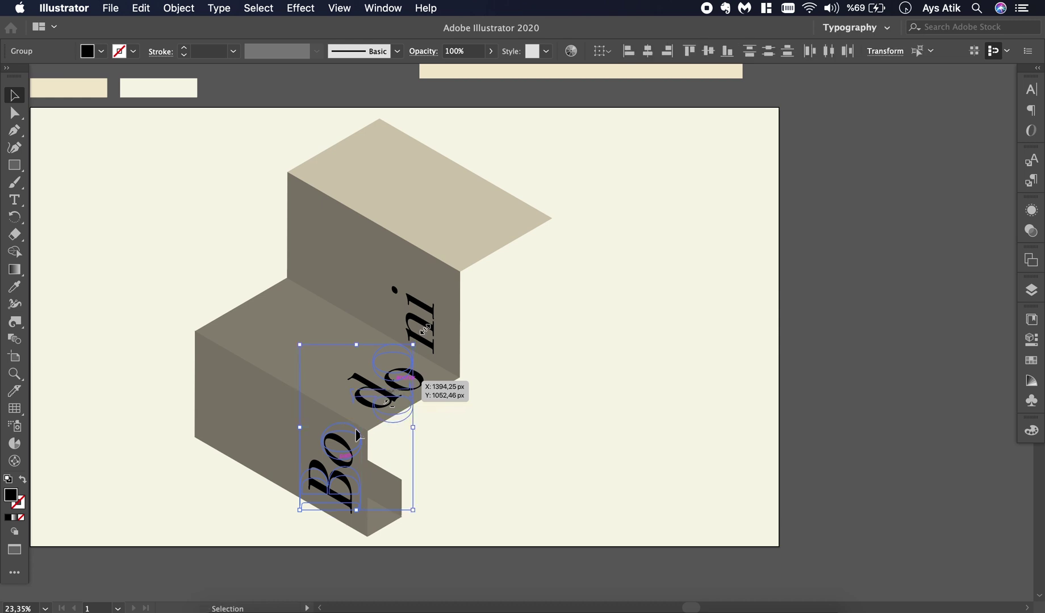
shift+click(423, 317)
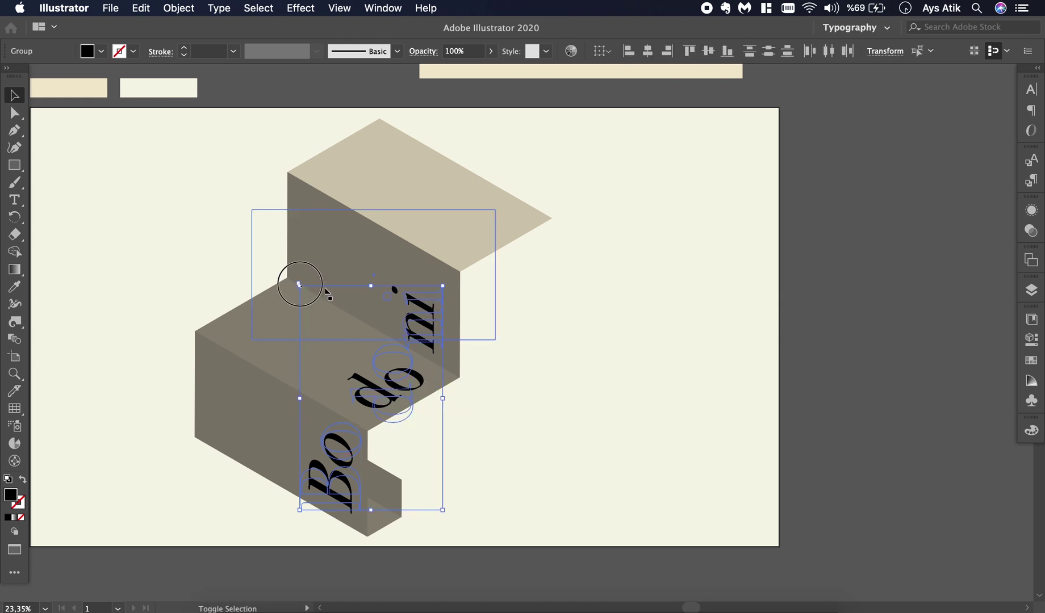
drag(299, 285, 278, 245)
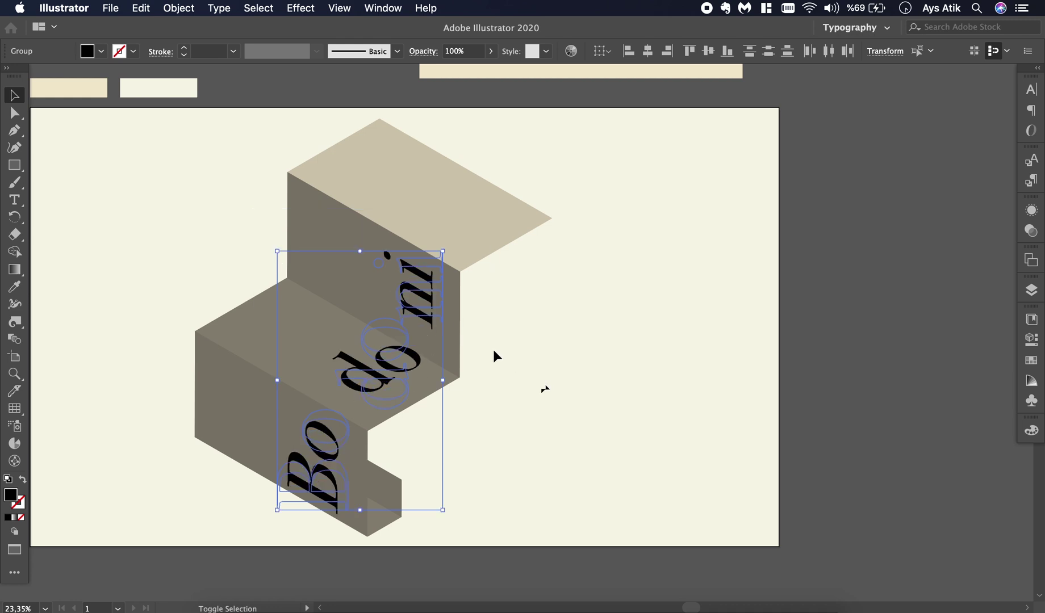
drag(277, 250, 258, 230)
drag(258, 230, 263, 229)
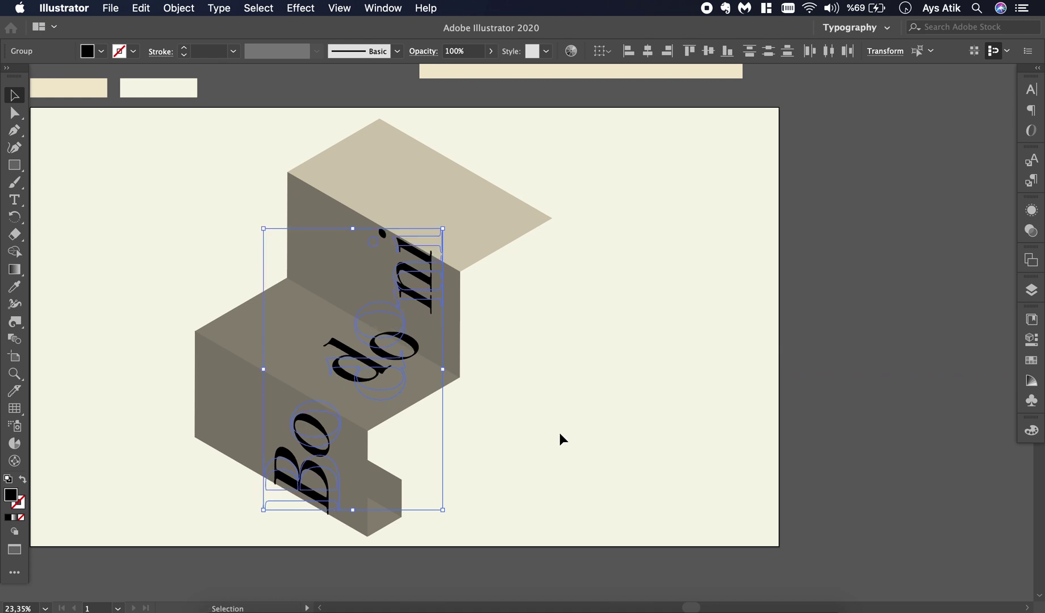
click(559, 432)
Nudge the enlarged "Bo" pair right and slightly down so it sits near the lower vertical panel's right edge, and deselect it.
shift+click(320, 463)
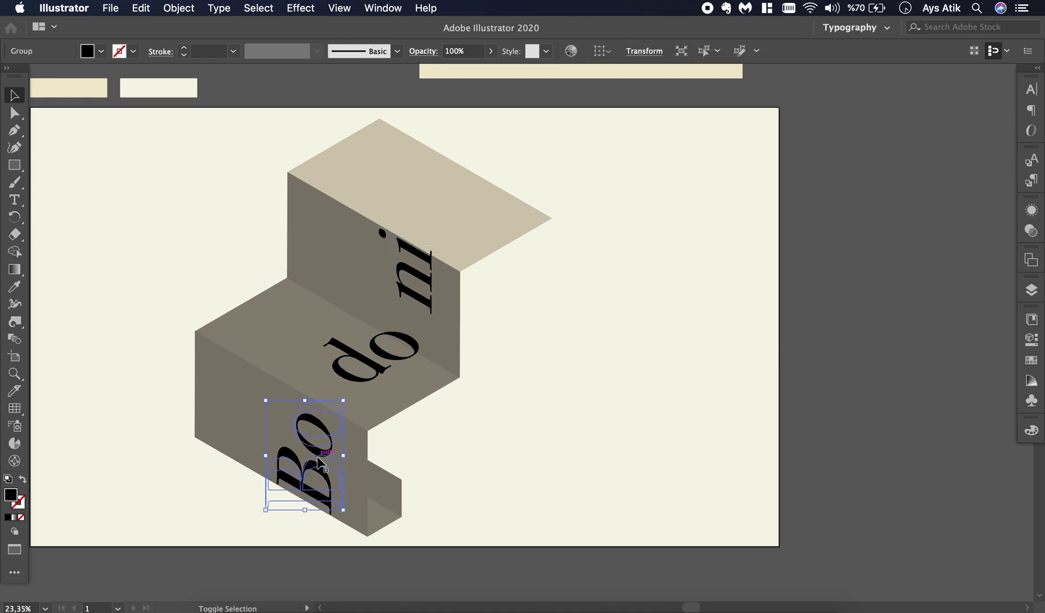
key(shift+Right)
key(shift+Right)
key(shift+Right)
key(shift+Down)
key(shift+Right)
key(shift+Right)
key(shift+Down)
key(shift+Down)
key(Right)
key(Right)
key(Right)
key(Up)
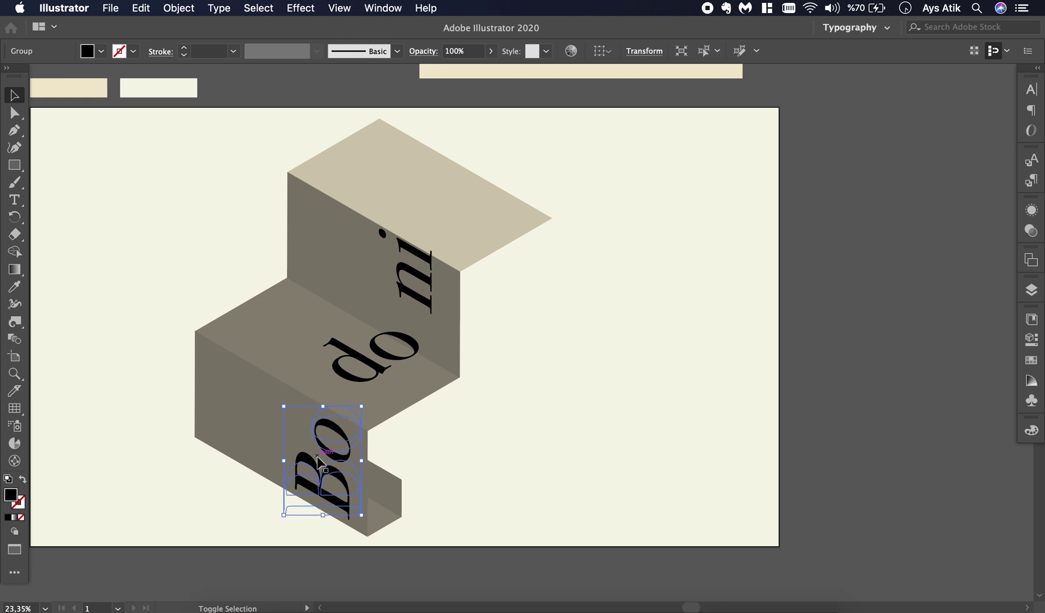
click(497, 462)
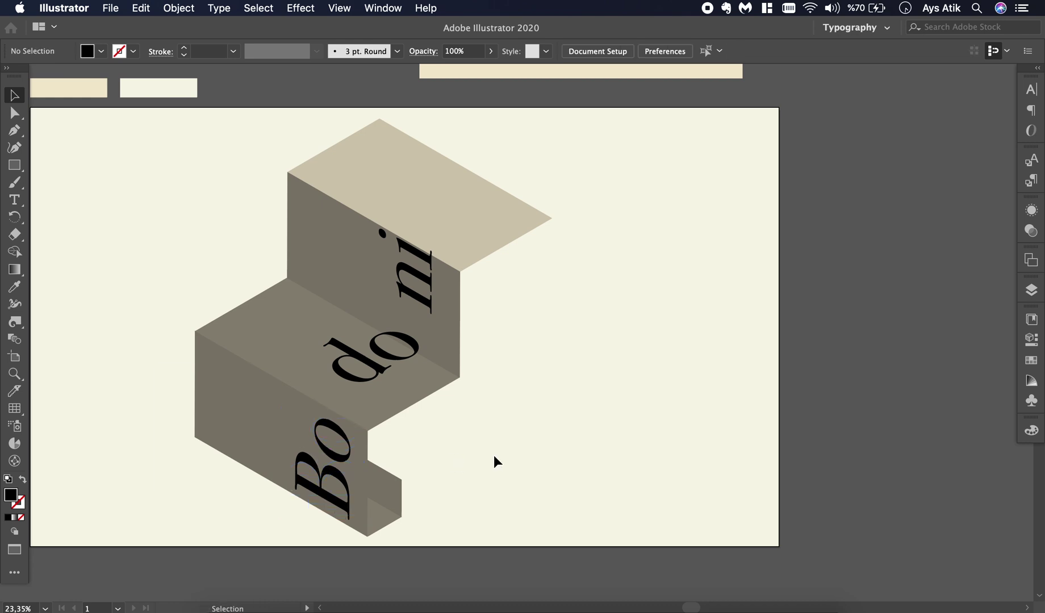
Nudge the "do" pair down and slightly right so it fits within the horizontal middle panel, and deselect it.
click(380, 364)
scroll(381, 364, up, 3)
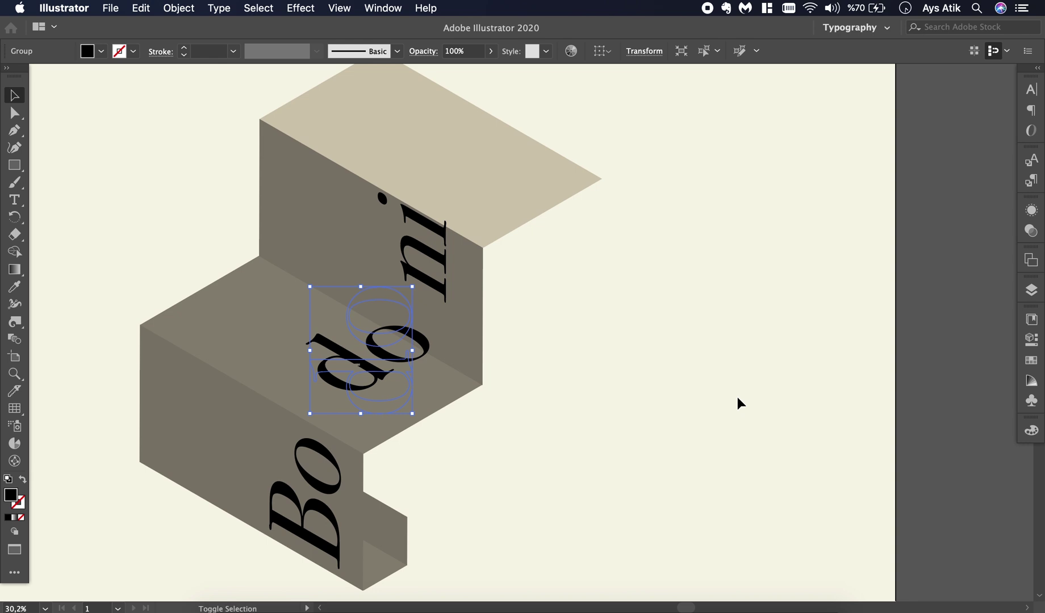
key(Down)
key(Down)
key(Down)
key(Down)
key(Down)
key(Down)
key(Down)
key(Down)
key(Down)
key(Left)
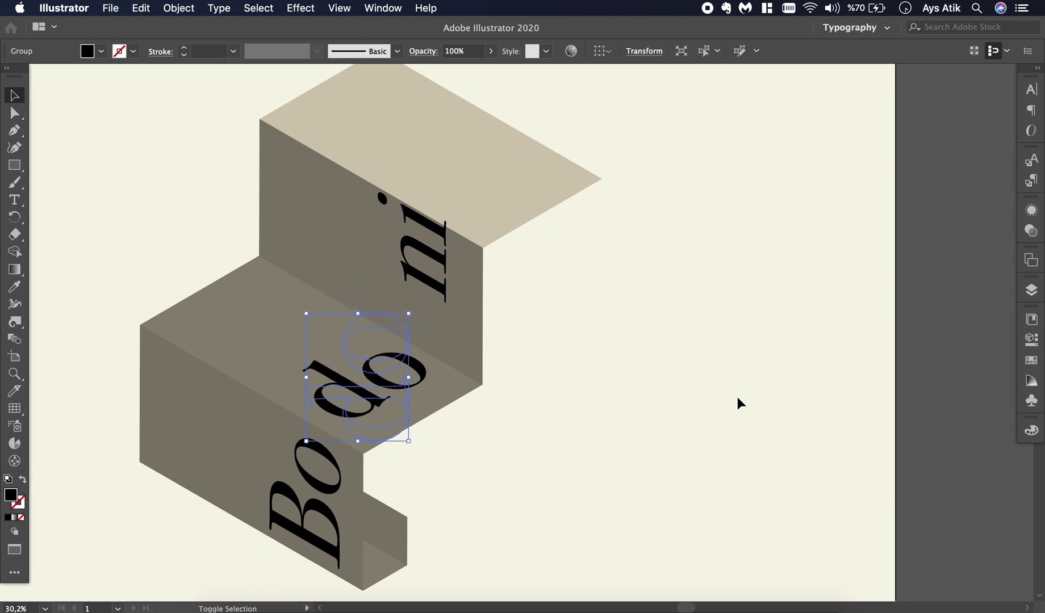
key(Down)
key(Right)
key(Down)
key(Down)
key(Right)
key(Left)
key(Right)
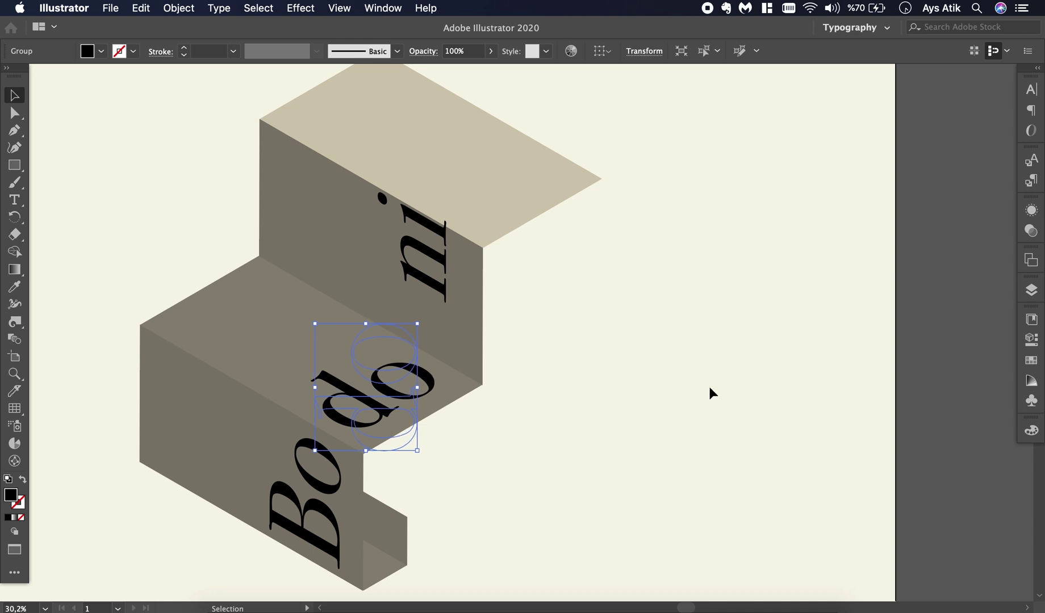
click(710, 388)
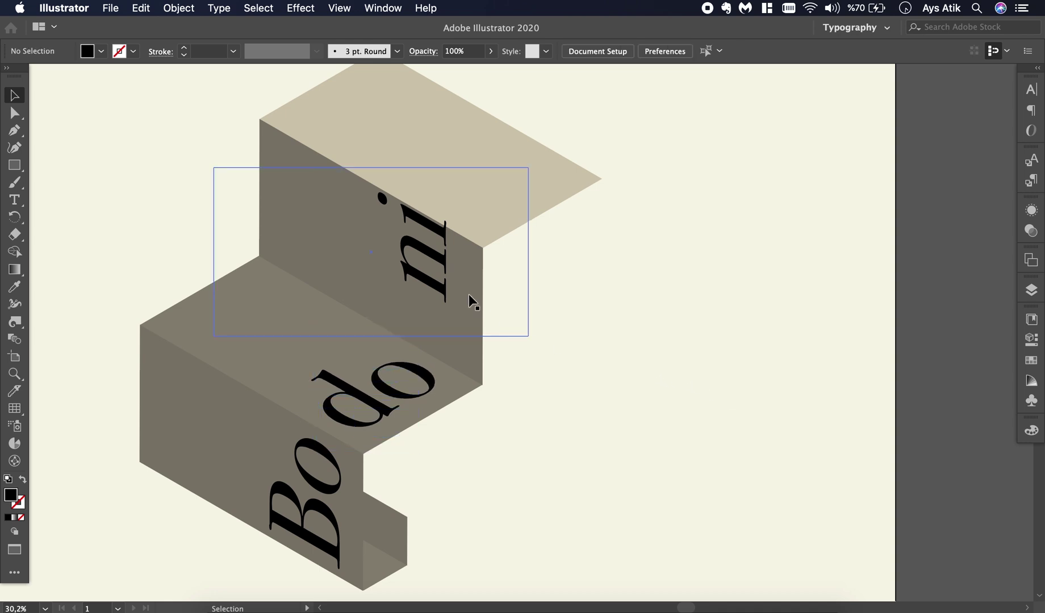
Shift the "ni" pair down and slightly right so it fits within the upper vertical panel, and deselect it.
drag(433, 274, 423, 297)
key(super+z)
key(shift+Right)
key(shift+Right)
key(shift+Right)
key(shift+Right)
key(shift+Right)
key(shift+Right)
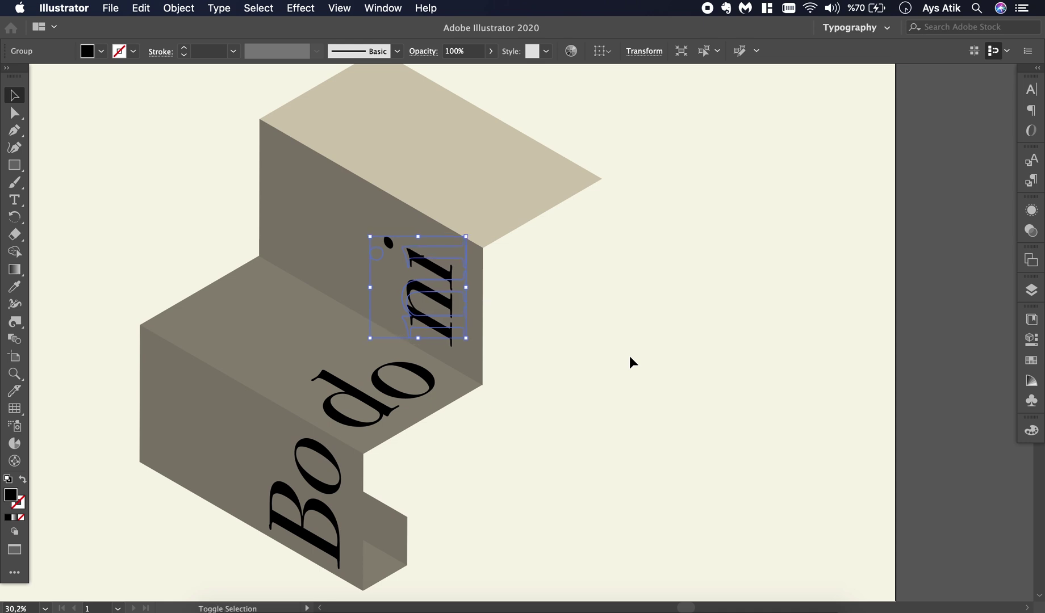
key(Down)
click(629, 356)
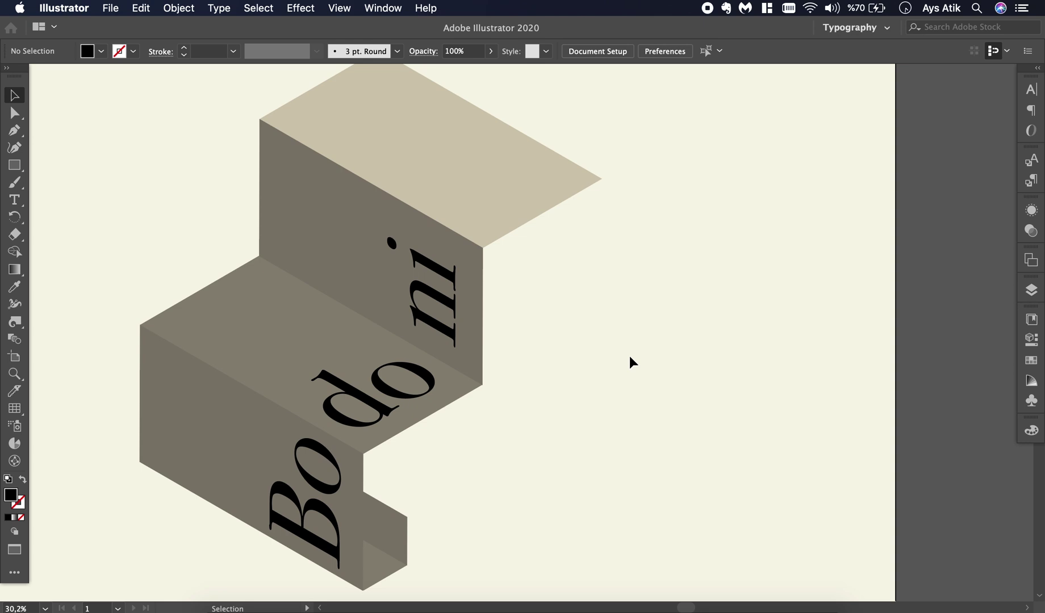
Fill the "do" pair on the horizontal panel with the lightest gray swatch.
scroll(629, 356, down, 3)
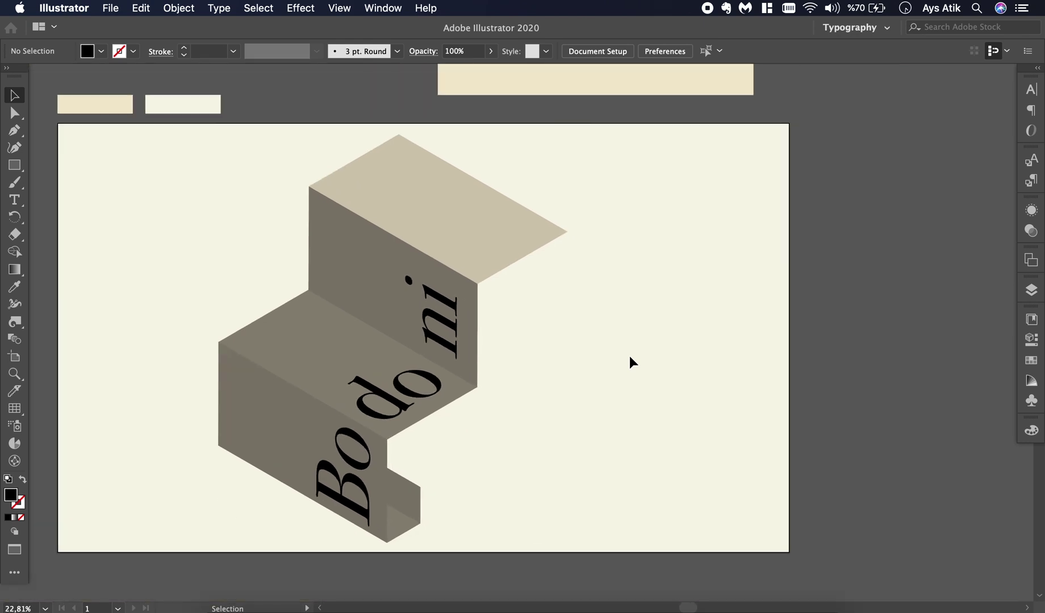
scroll(639, 354, up, 1)
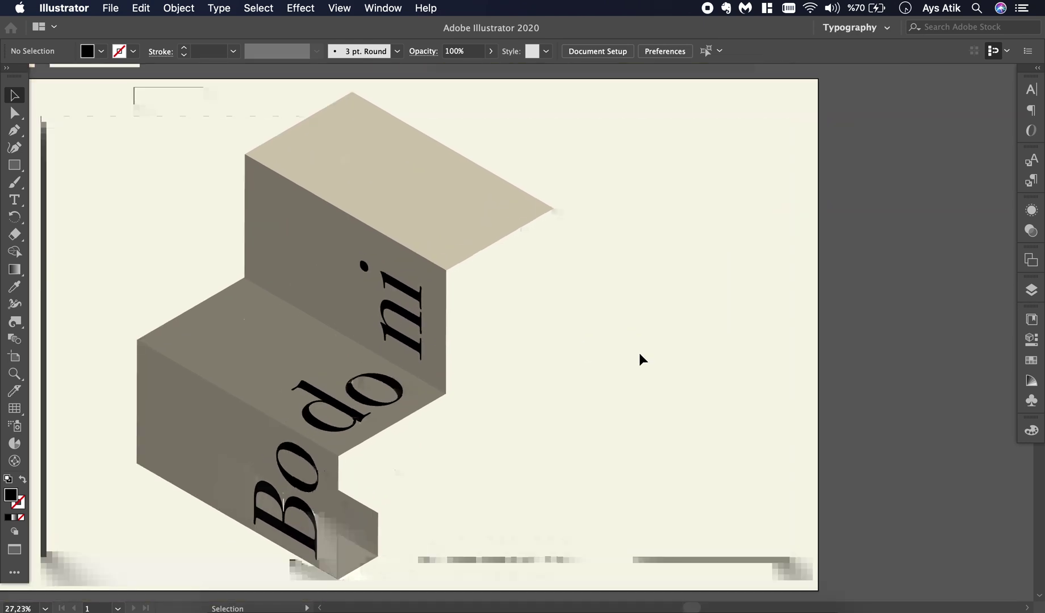
click(355, 413)
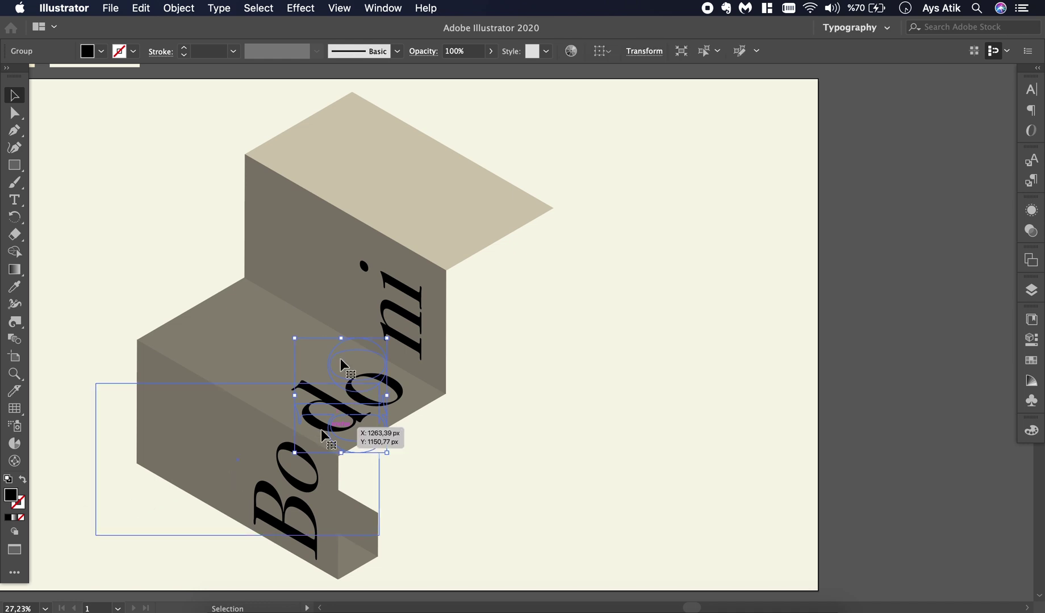
click(104, 51)
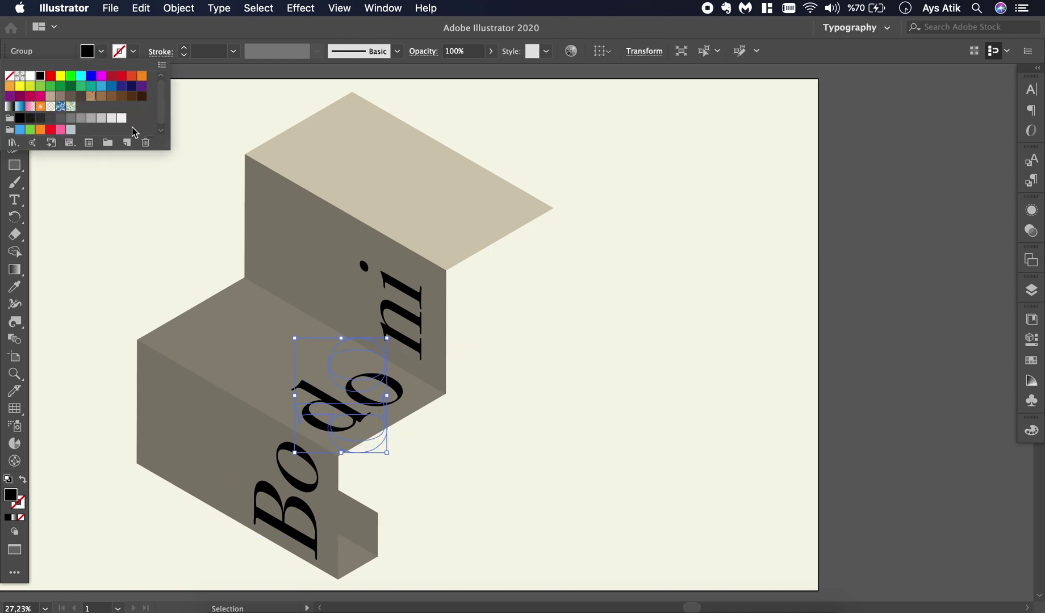
click(122, 118)
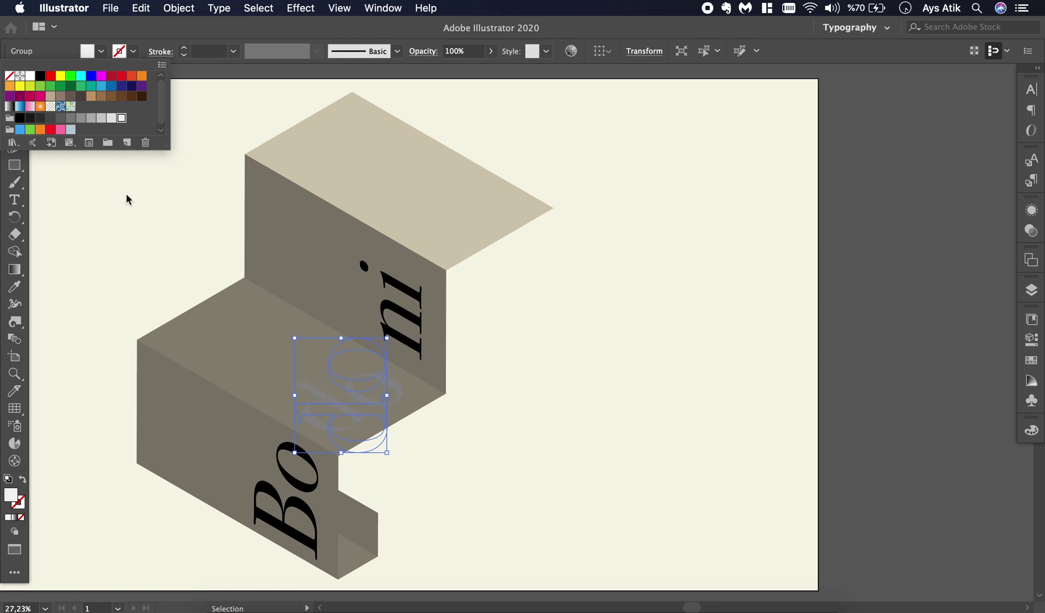
Undo the light gray fill on the "do" pair and leave the pair deselected.
click(124, 220)
click(126, 251)
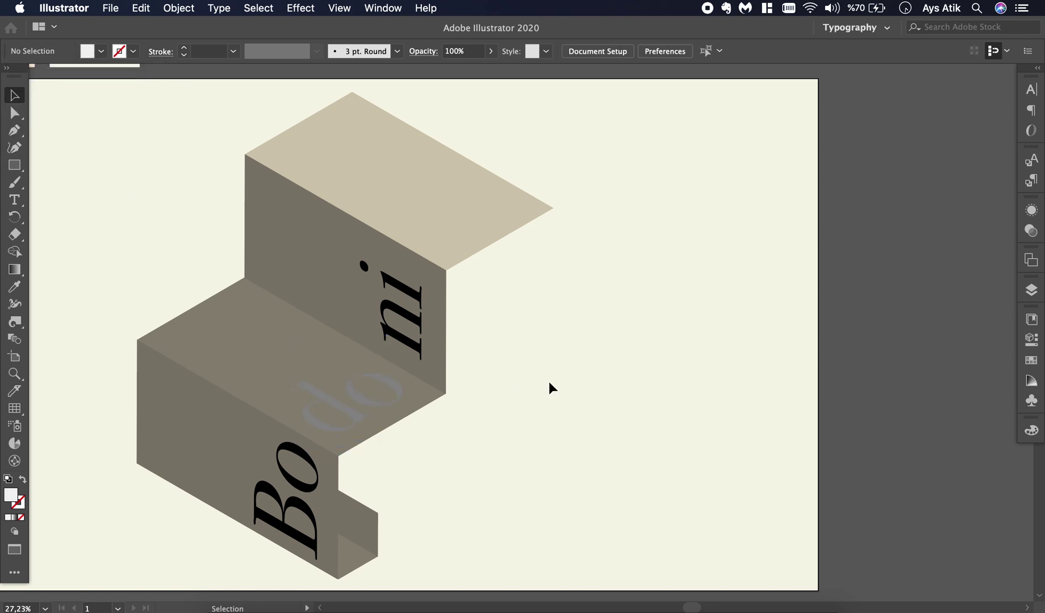
click(386, 397)
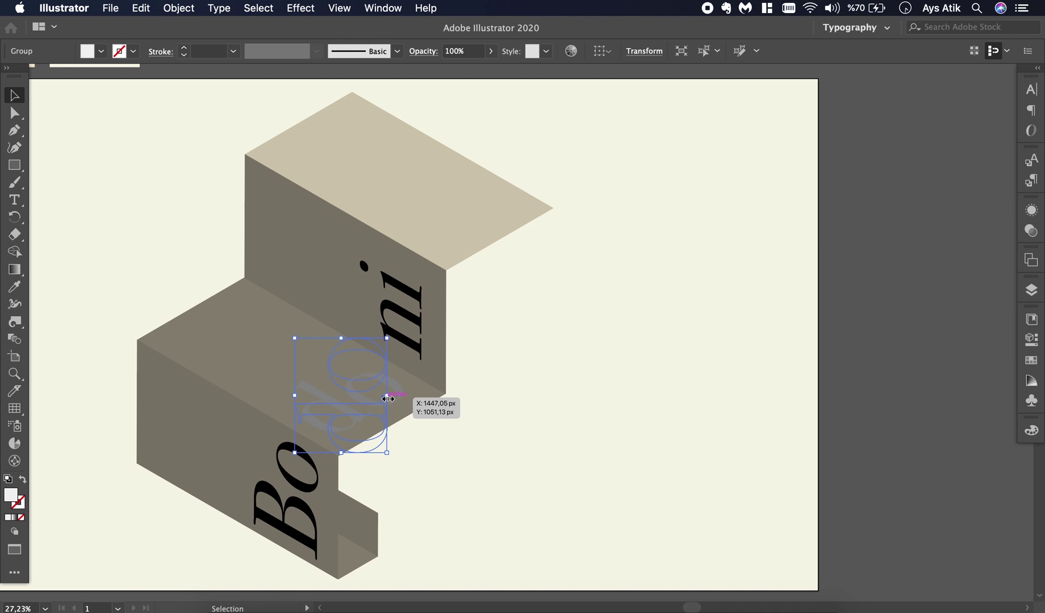
click(569, 405)
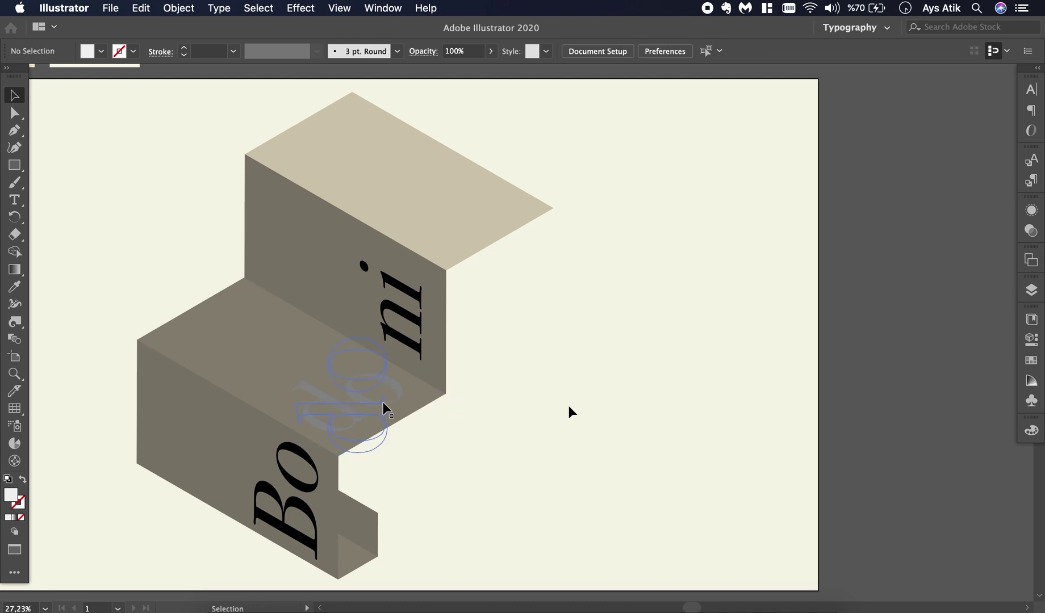
key(super+z)
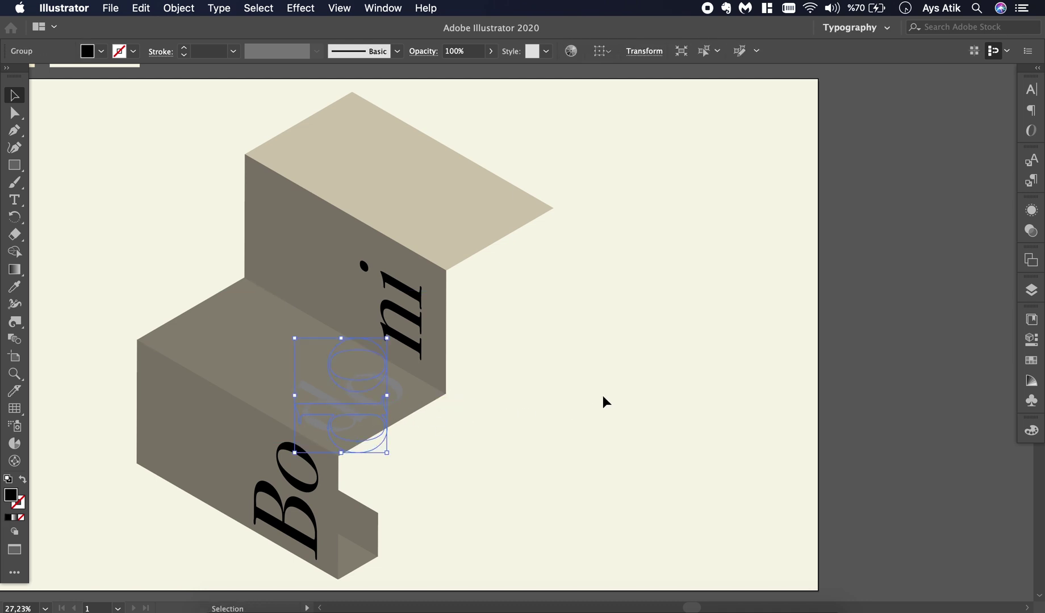
click(674, 395)
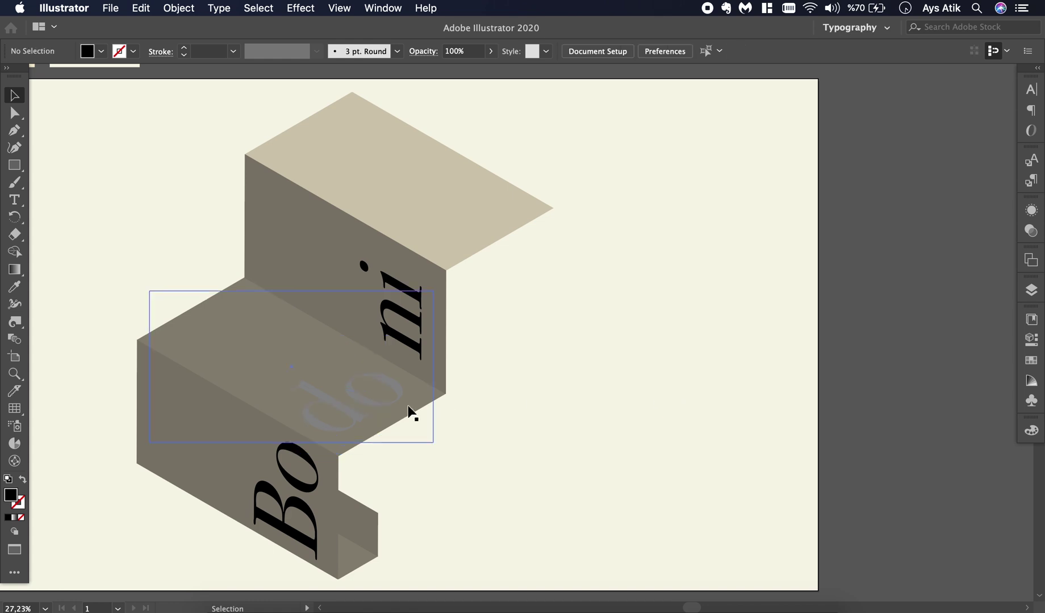
Fill the "do" pair on the horizontal panel with the Black swatch and deselect it.
click(374, 407)
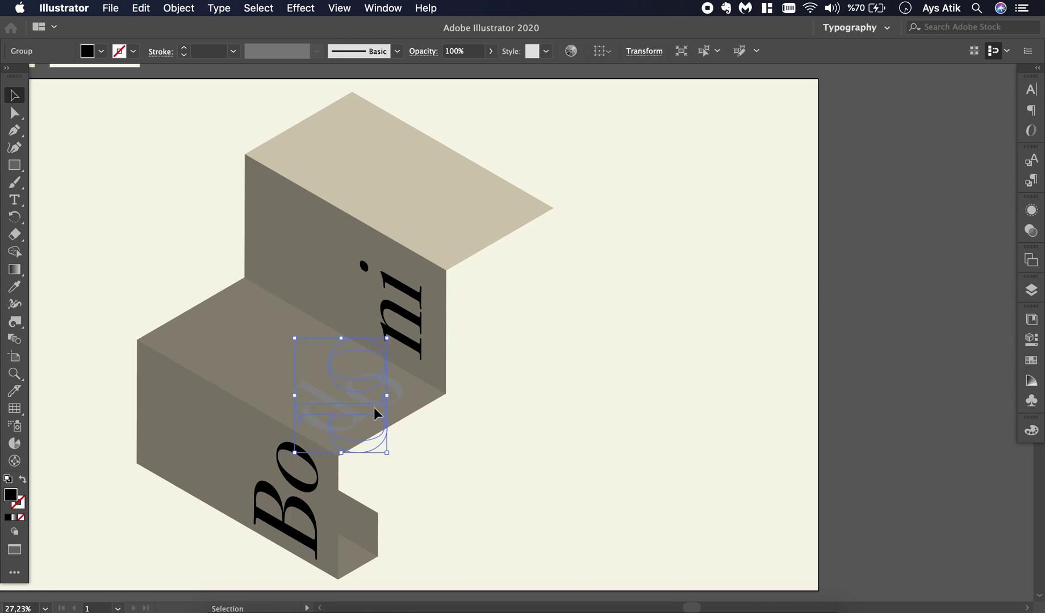
click(106, 52)
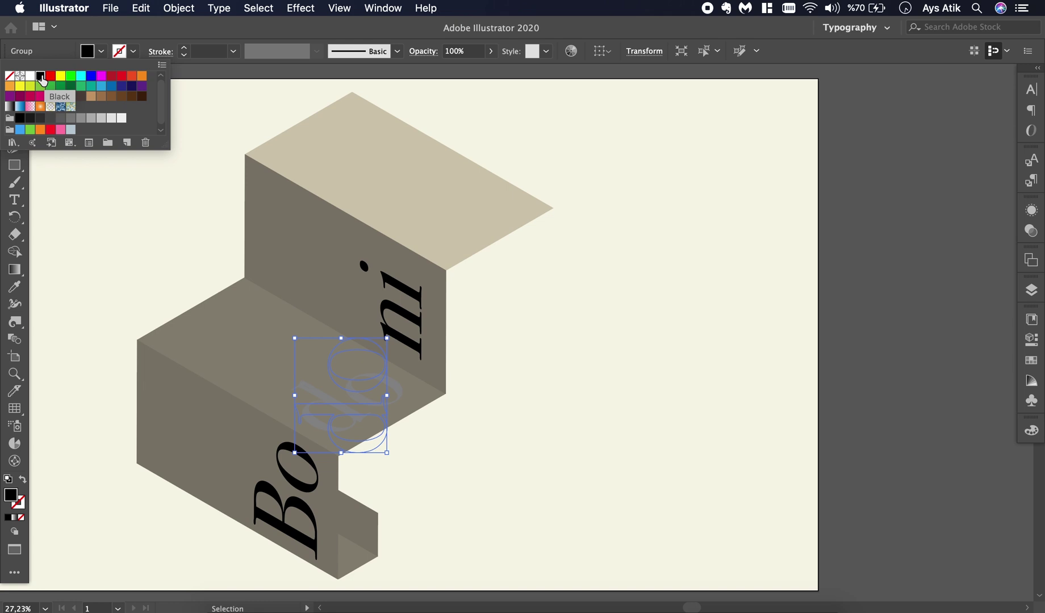
click(41, 76)
click(103, 259)
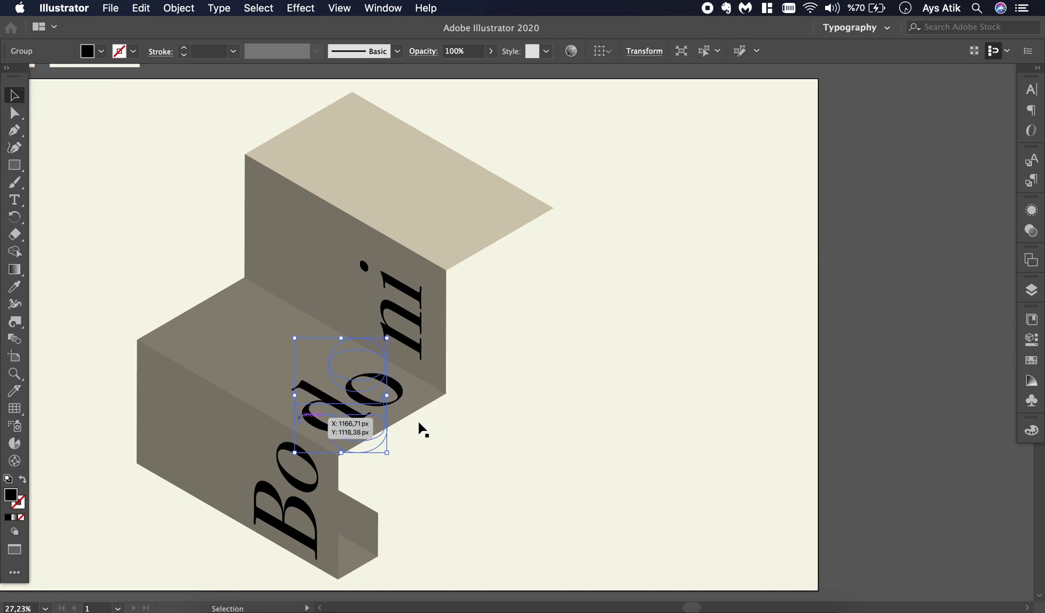
click(500, 415)
Add the text line "Bauer Bodoni" in the empty artboard area beside the upper vertical panel of the stepped form.
scroll(508, 380, up, 3)
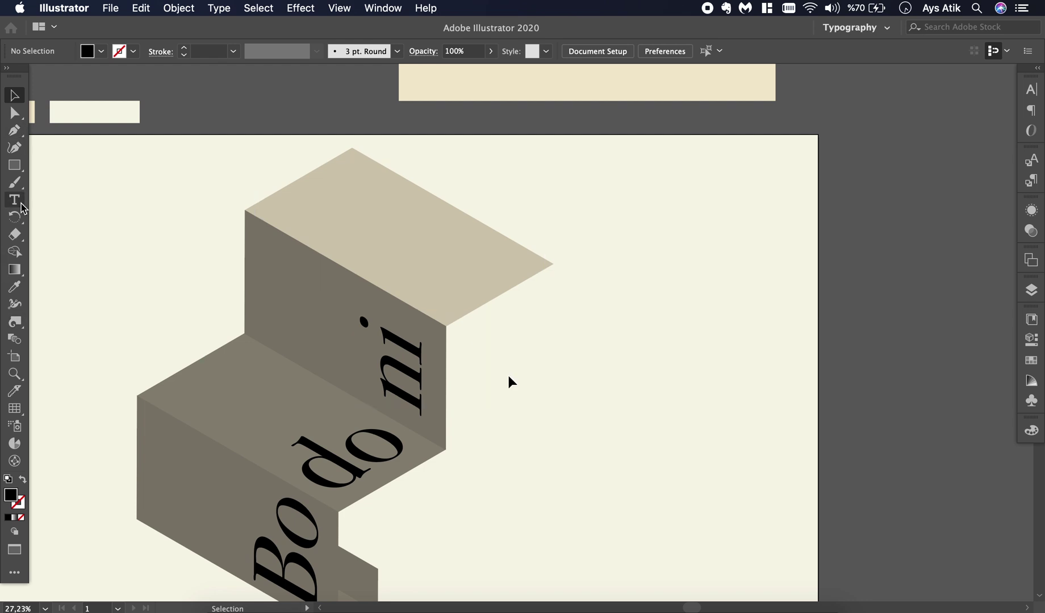
key(t)
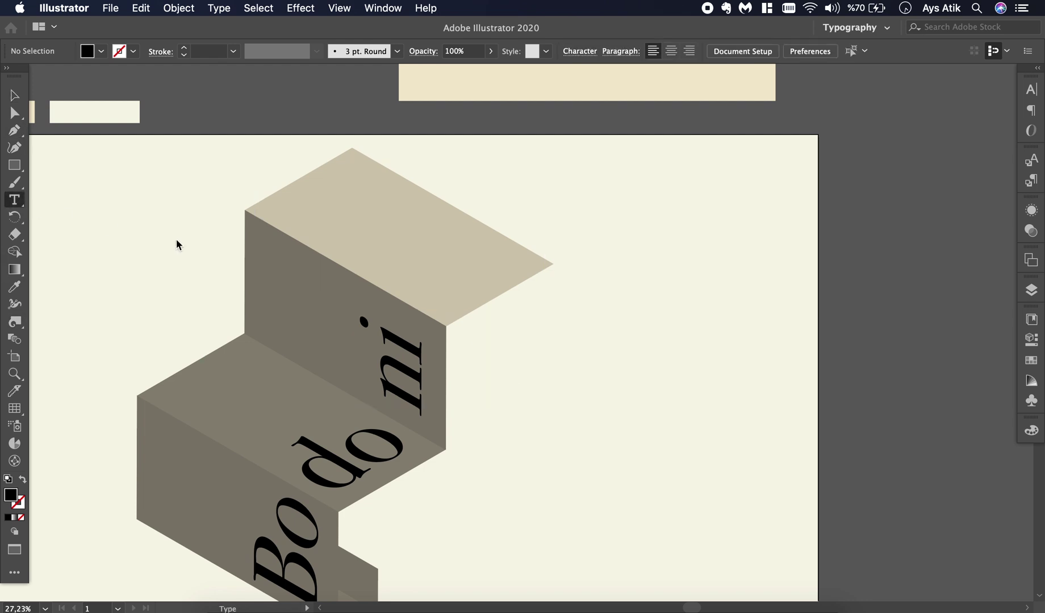
click(586, 329)
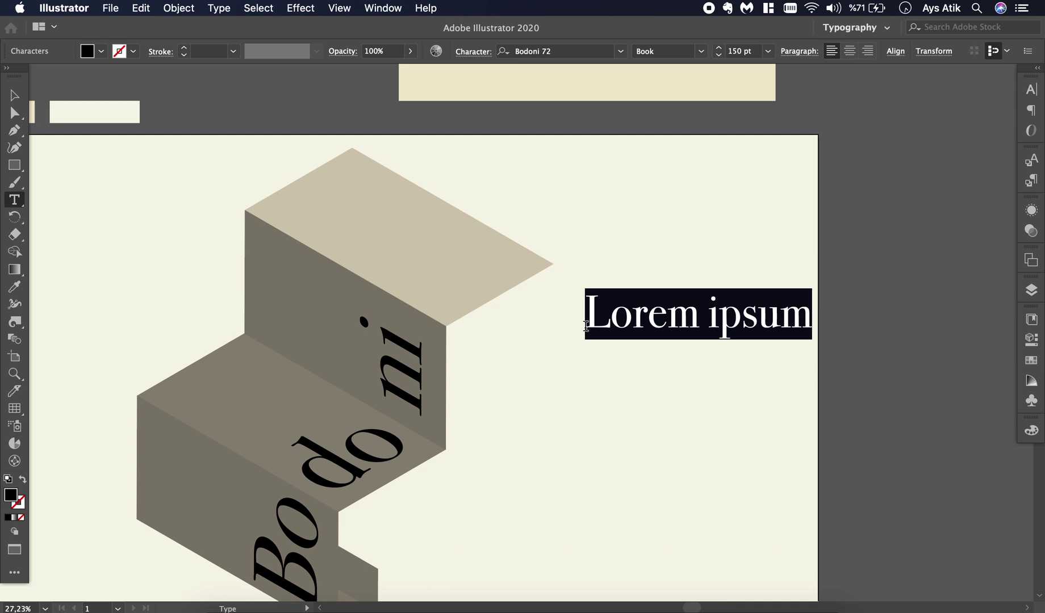
text(B)
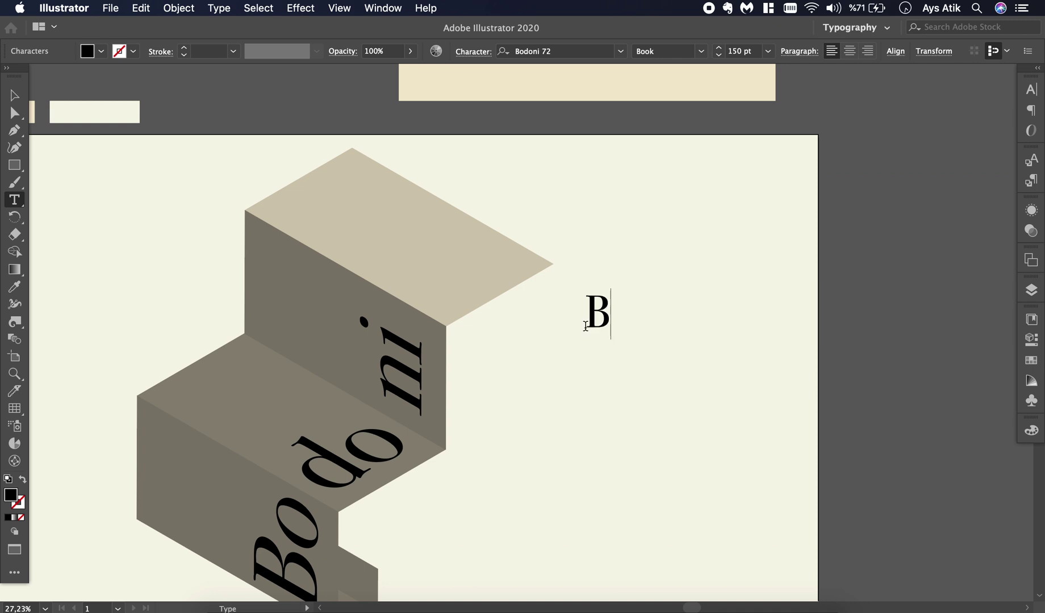
text(au)
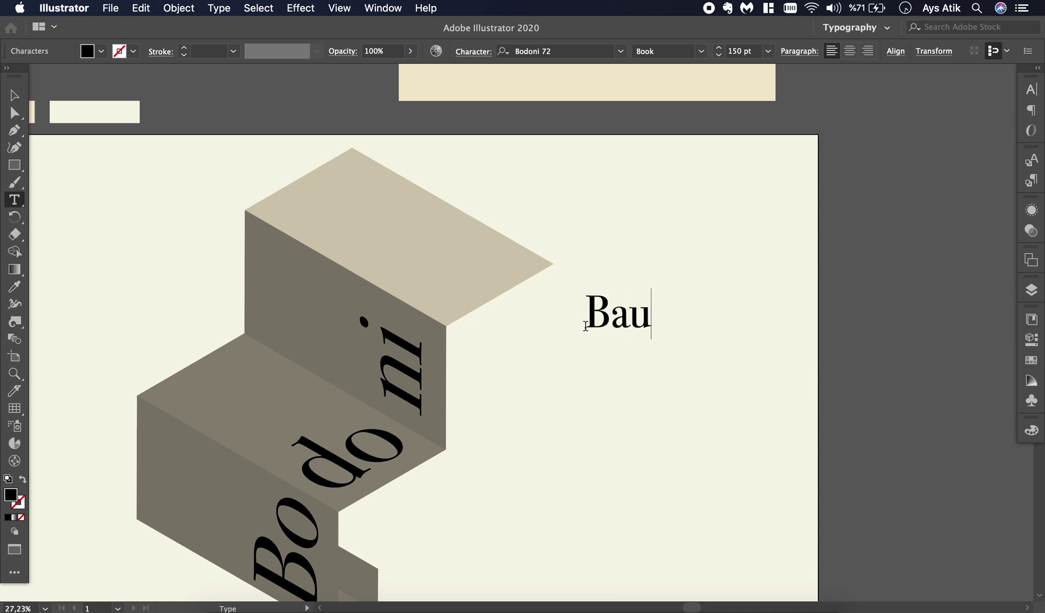
text(er Bodoni)
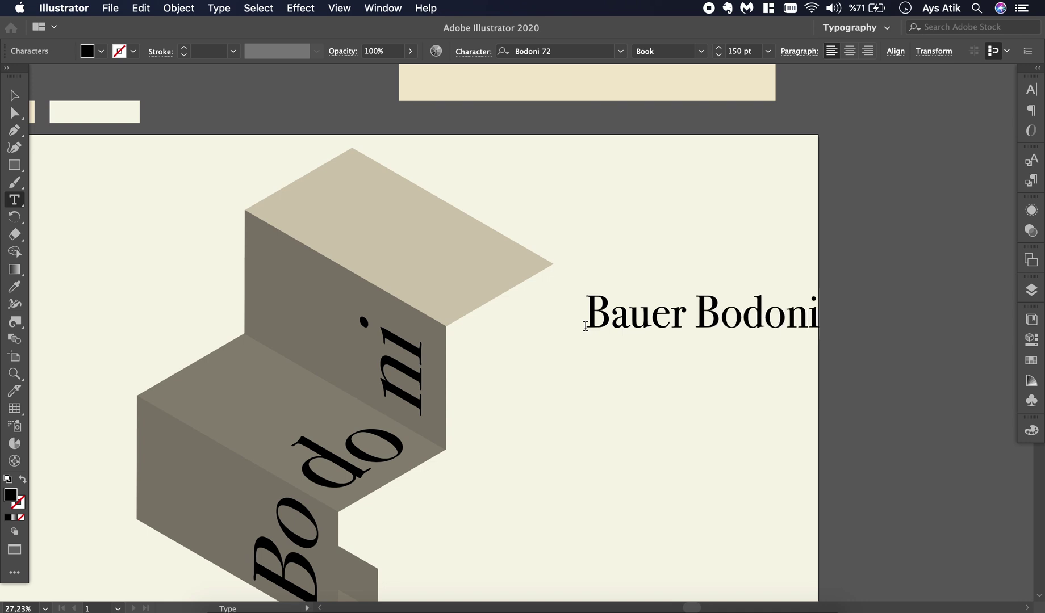
click(14, 96)
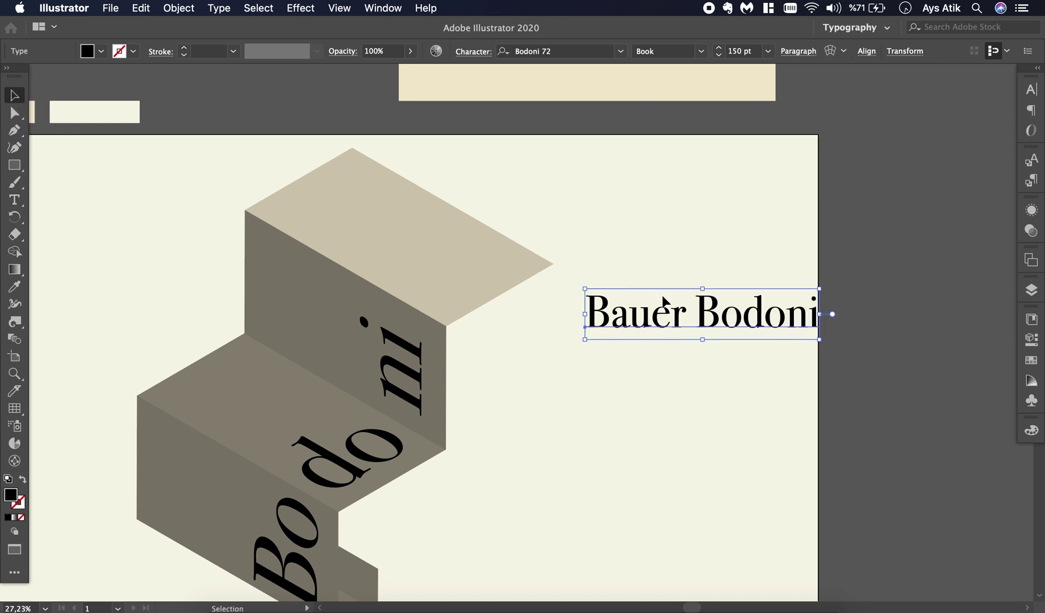
Duplicate the "Bauer Bodoni" line directly below itself and change the copy to "Giambattista Bodoni".
drag(681, 313, 707, 383)
triple_click(707, 380)
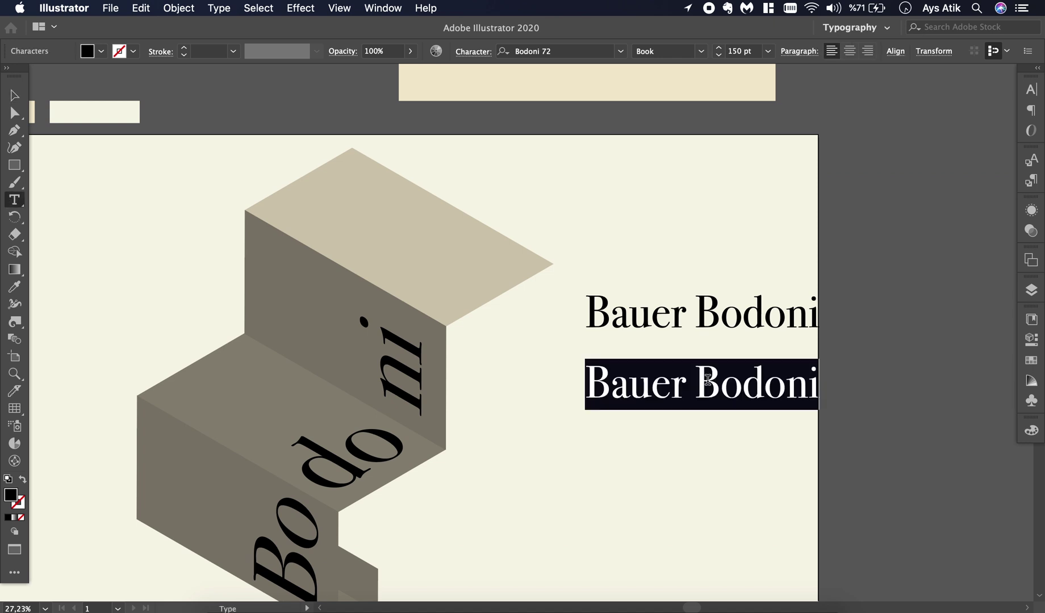
text(Giamb)
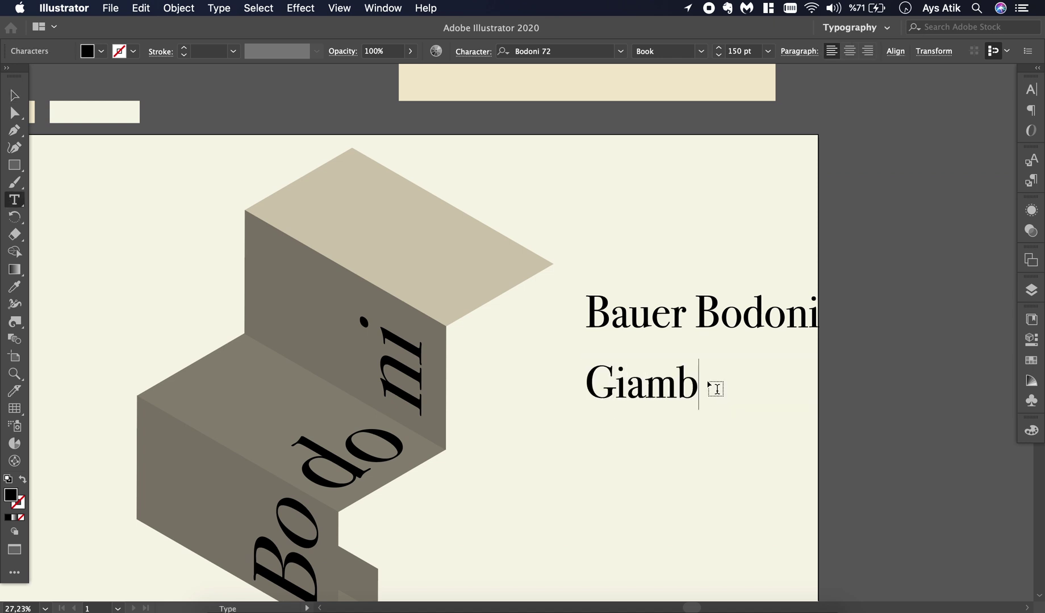
text(attista Bodoni)
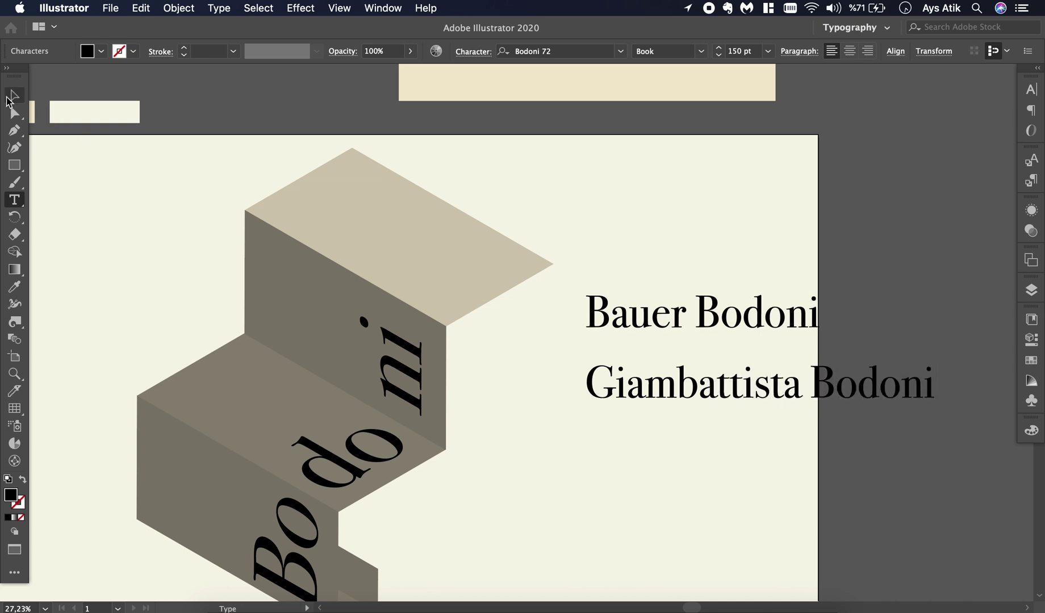
click(14, 95)
Duplicate the "Giambattista Bodoni" line below itself and change the copy to "1798".
drag(647, 375, 651, 467)
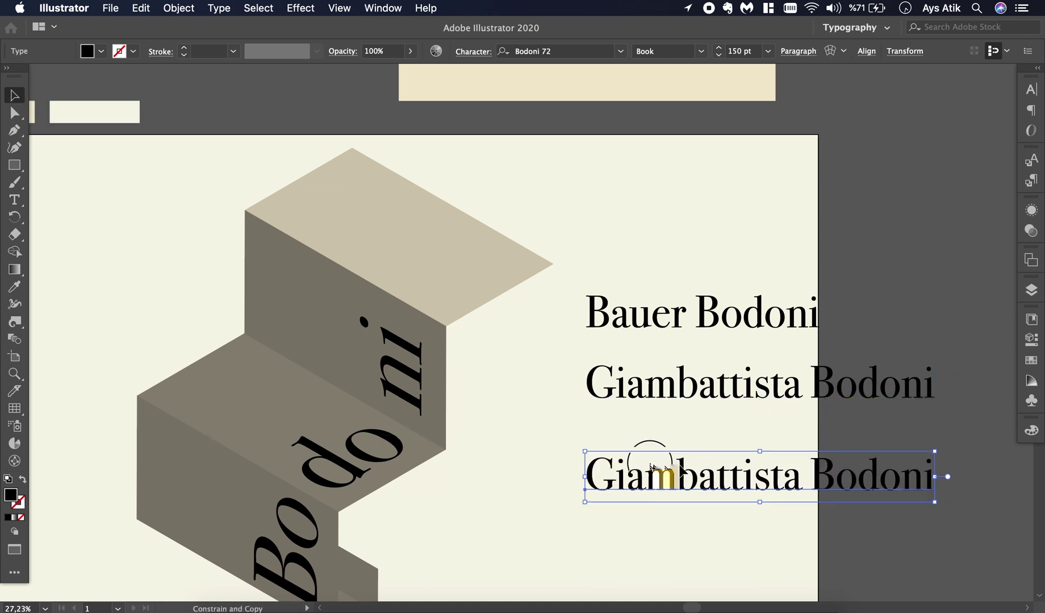
triple_click(701, 476)
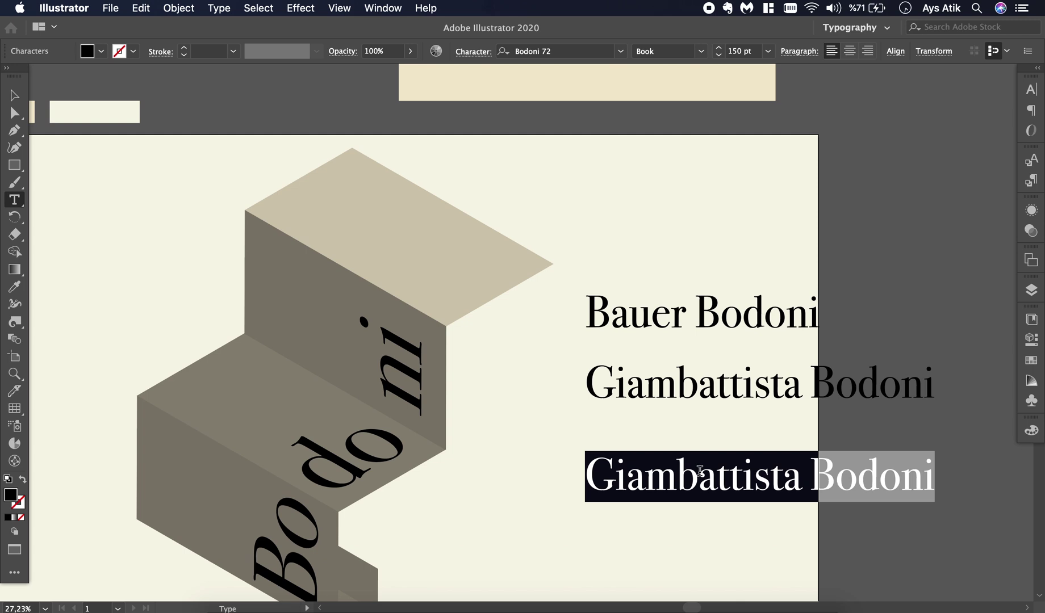
text(1798)
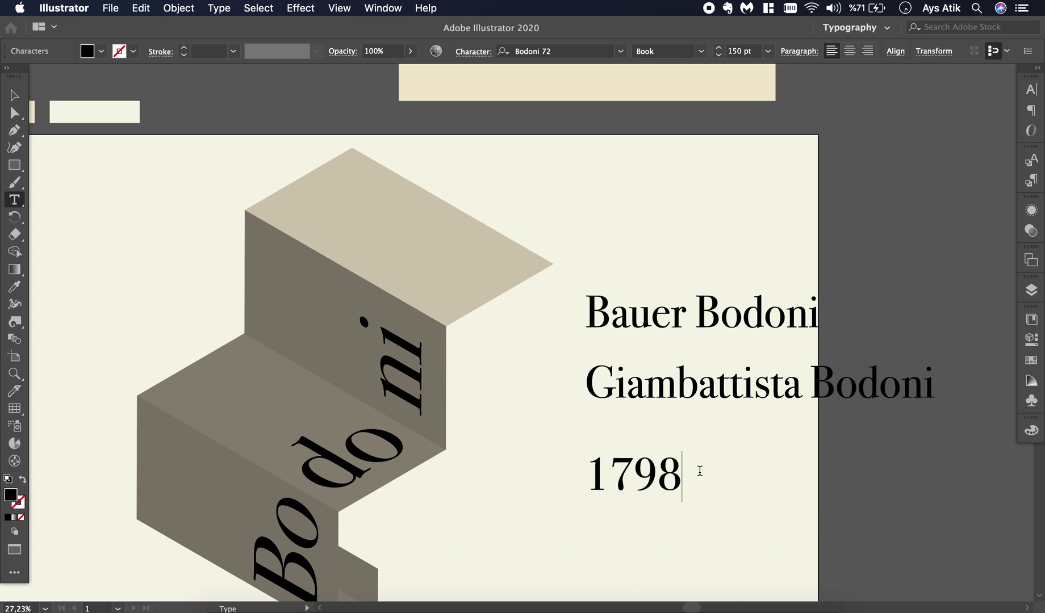
click(14, 95)
Set the "Giambattista Bodoni" line in Bodoni 72 Smallcaps Book and shift the "Bauer Bodoni" line slightly right above it.
click(670, 393)
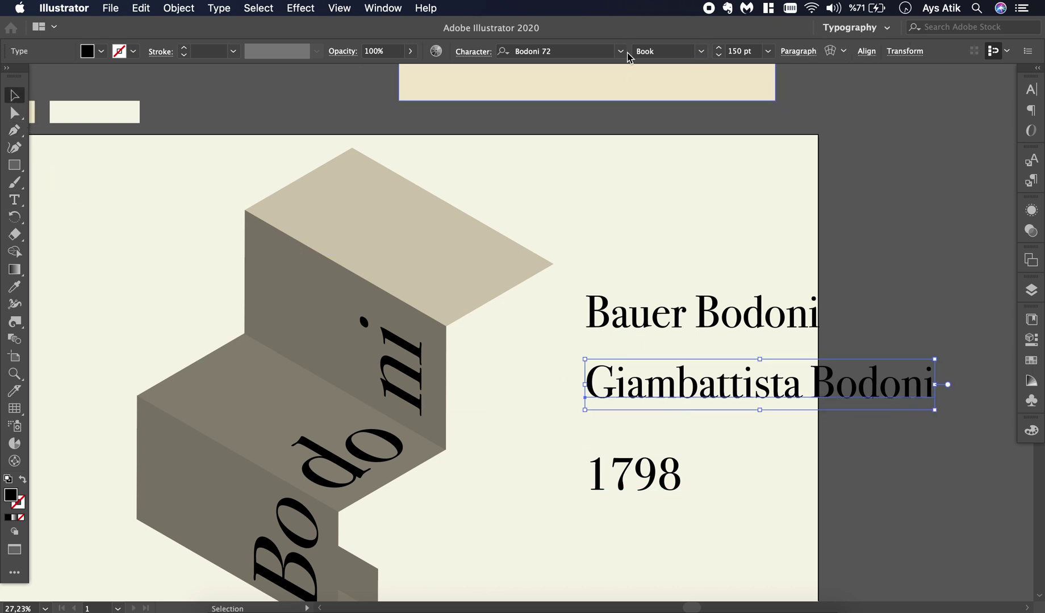
click(623, 52)
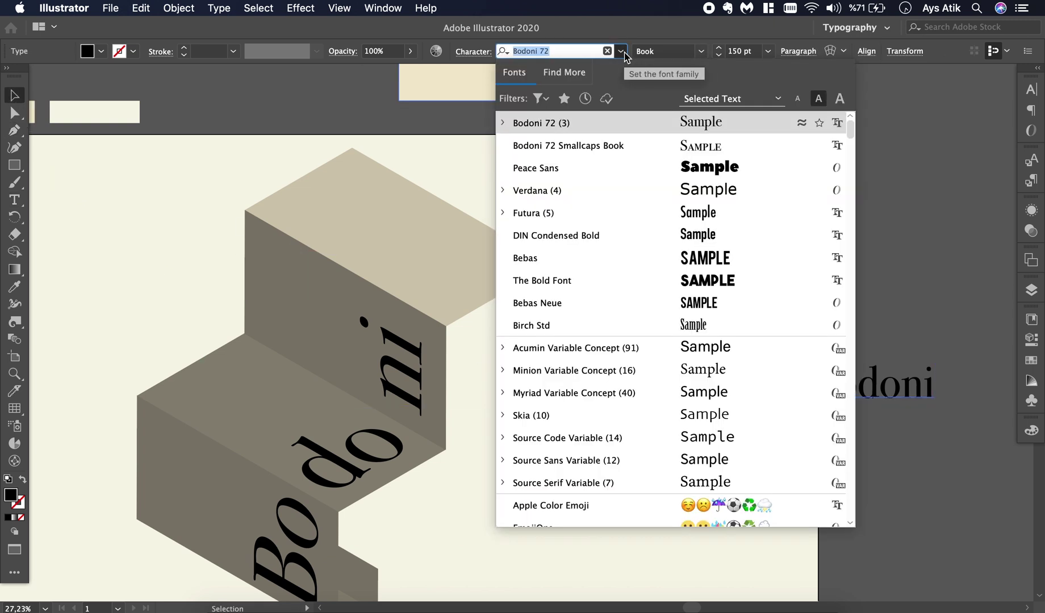
click(611, 145)
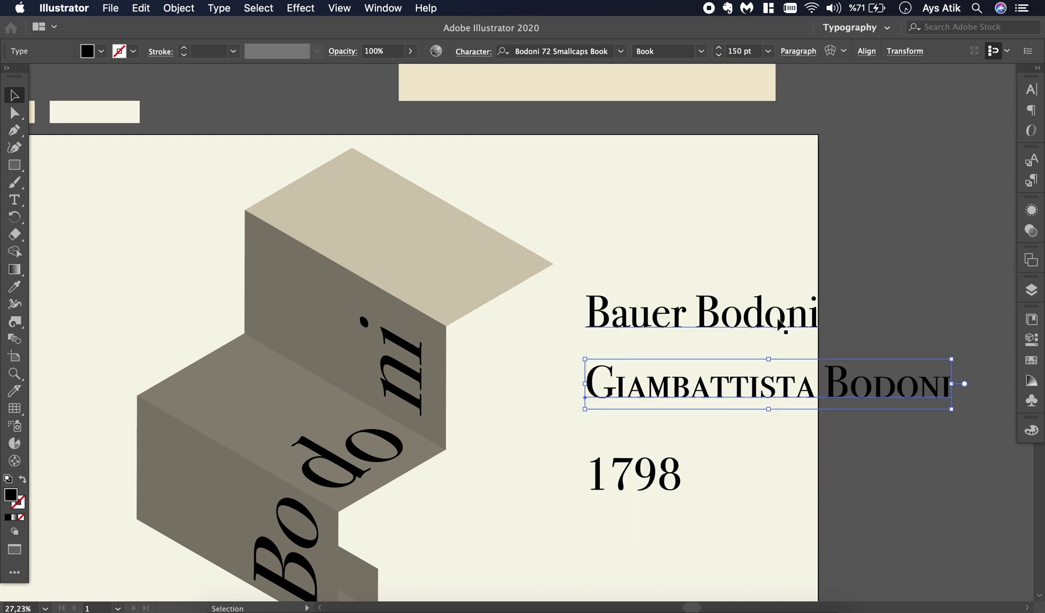
drag(779, 324, 817, 326)
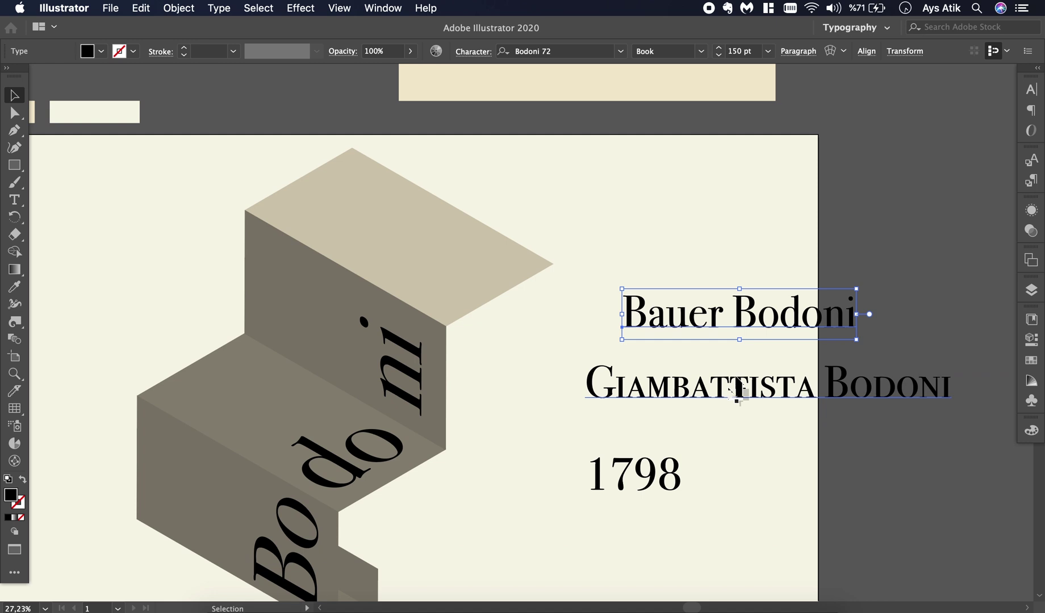
Convert all three text lines to outlines and rotate them together 90° counterclockwise.
shift+click(721, 397)
shift+click(662, 466)
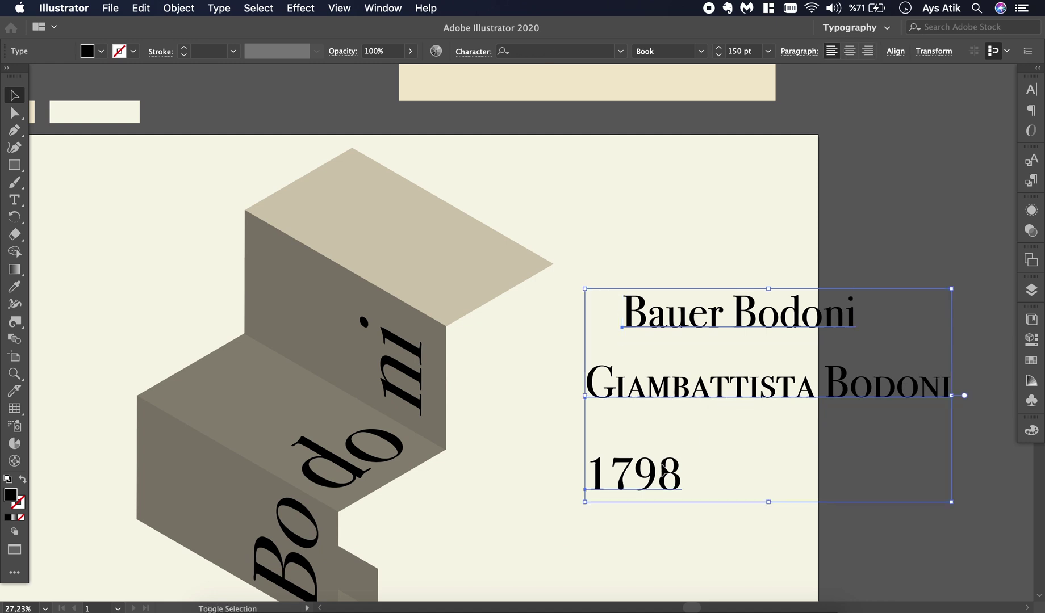
right_click(662, 469)
click(699, 430)
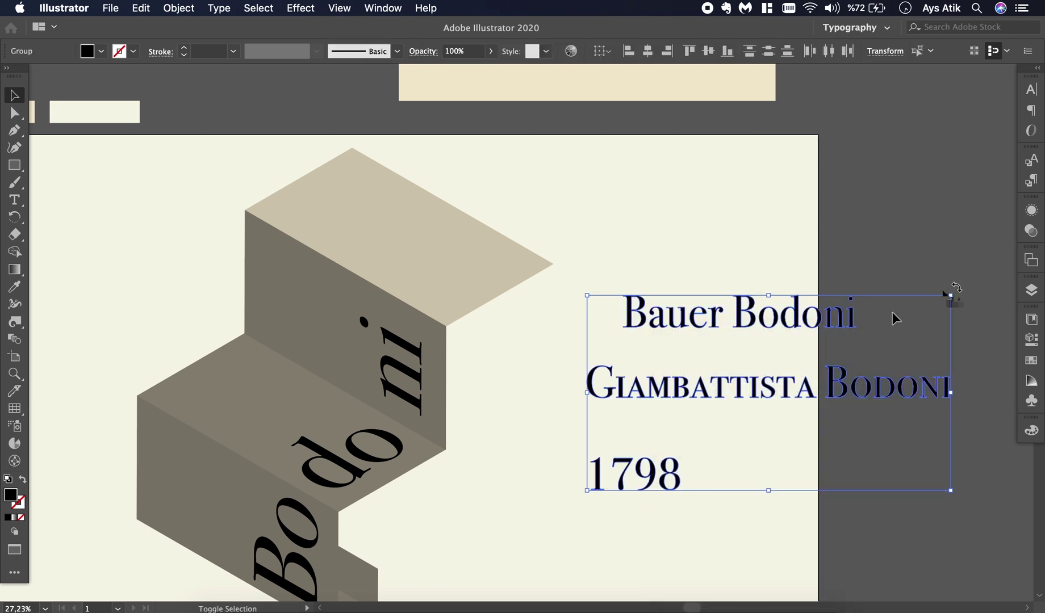
drag(914, 278, 811, 252)
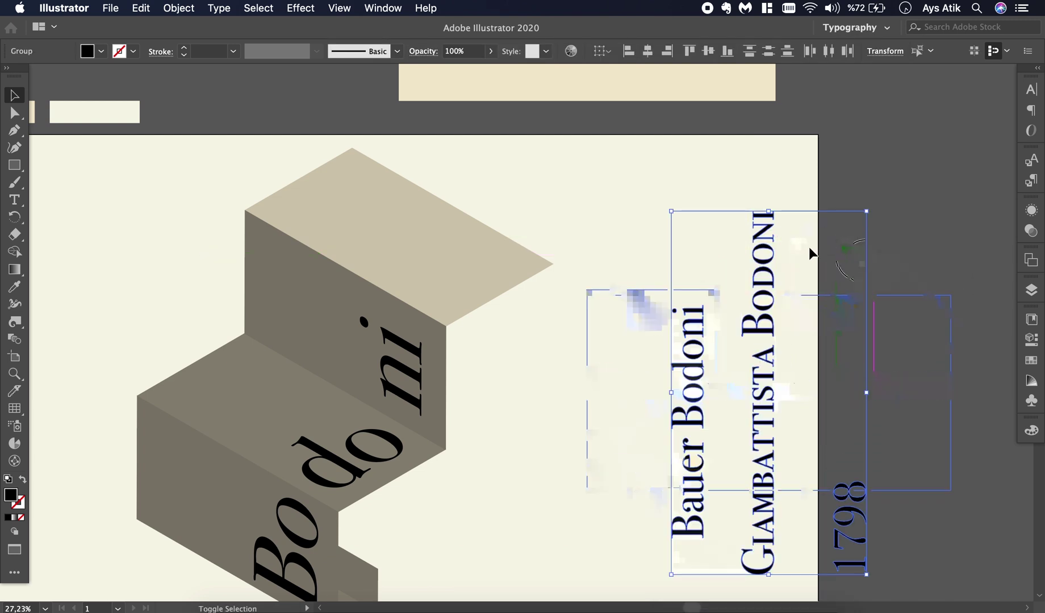
Apply the 3D Extrude & Bevel effect to the rotated text outlines with 0 pt extrude depth and the Isometric Top position.
click(293, 5)
mouse_move(398, 97)
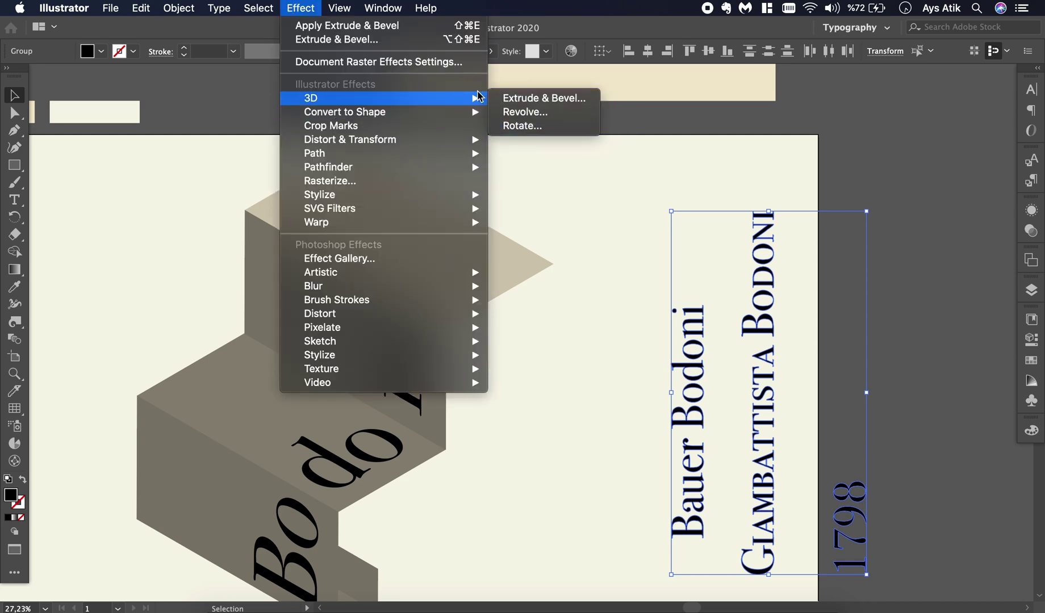
click(524, 98)
drag(817, 43, 353, 96)
click(271, 534)
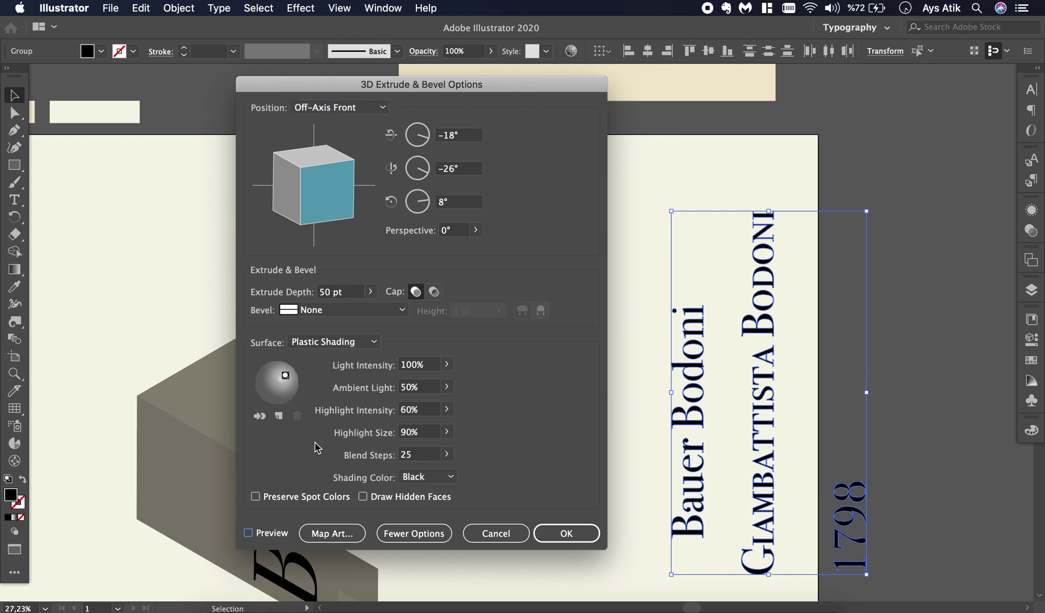
click(369, 291)
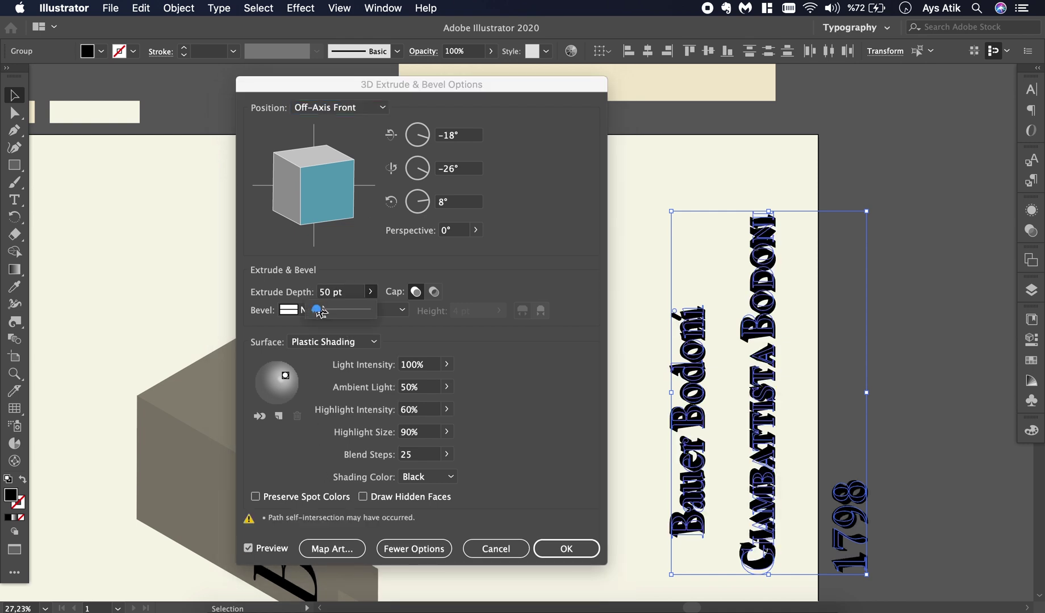
click(369, 291)
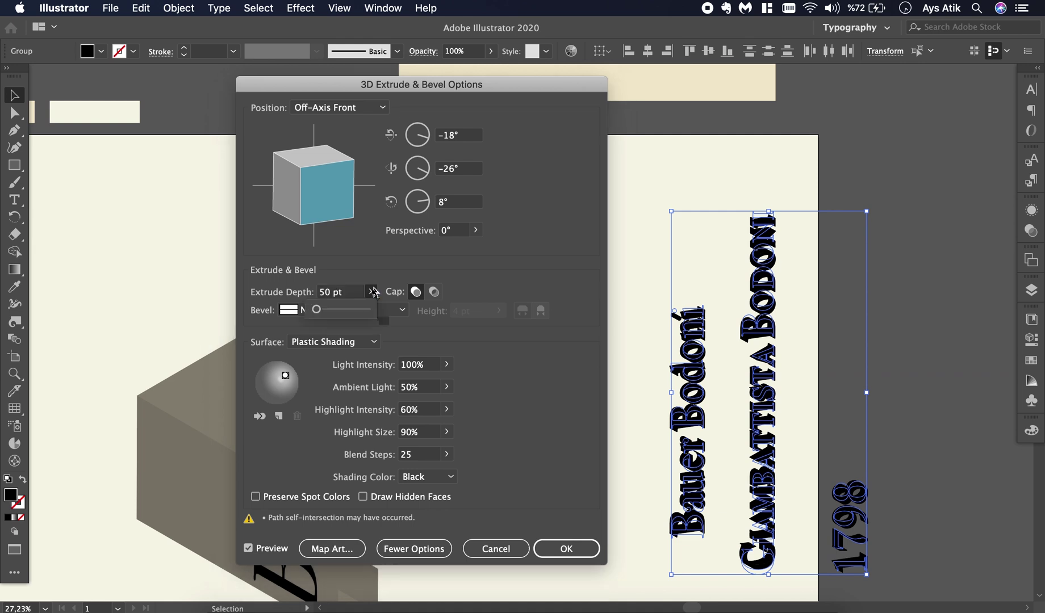
drag(316, 310, 306, 310)
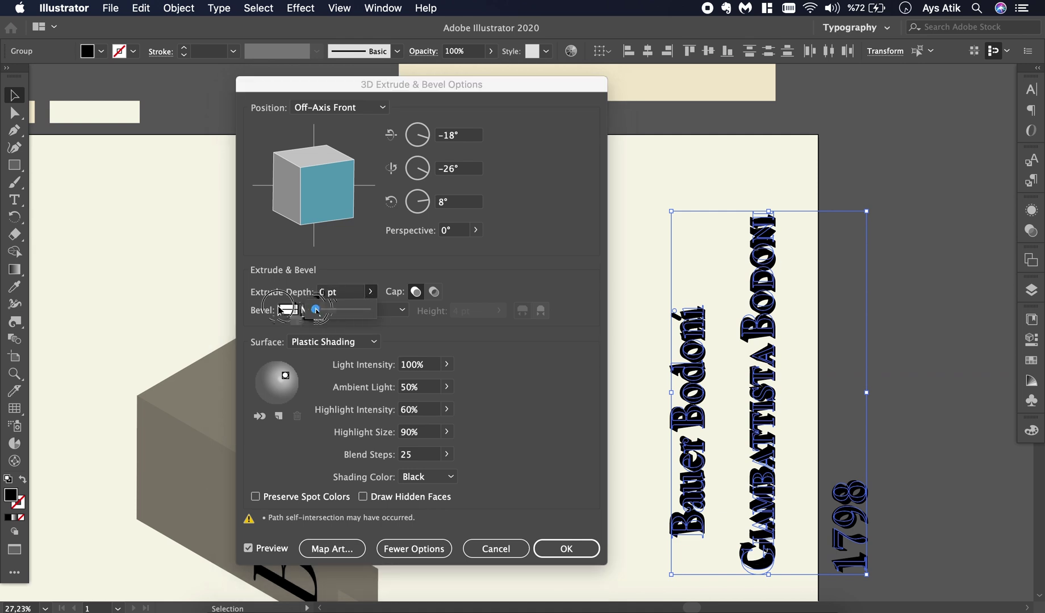
click(380, 108)
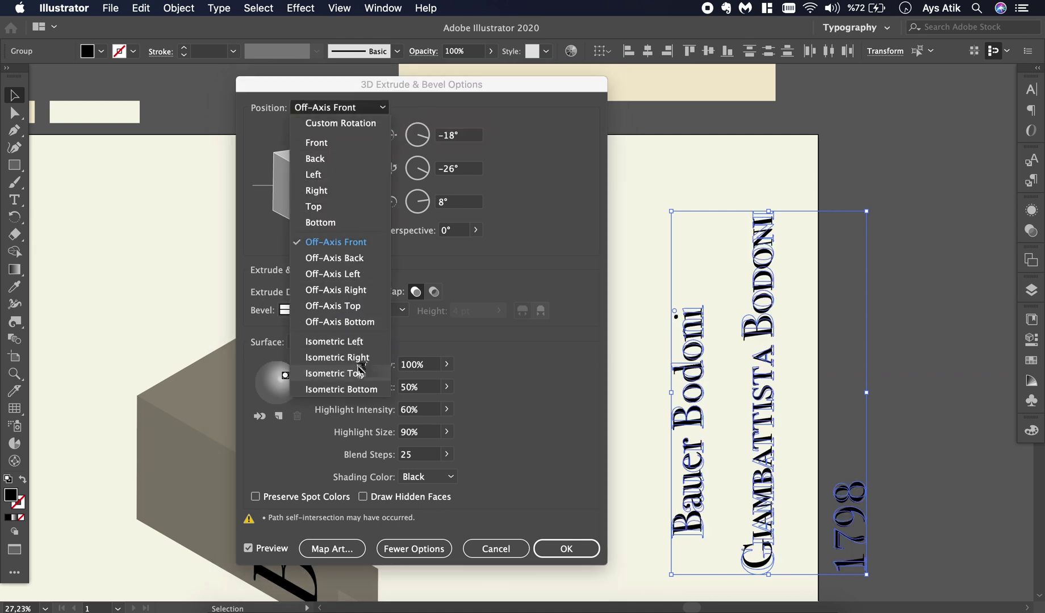
click(335, 373)
click(581, 553)
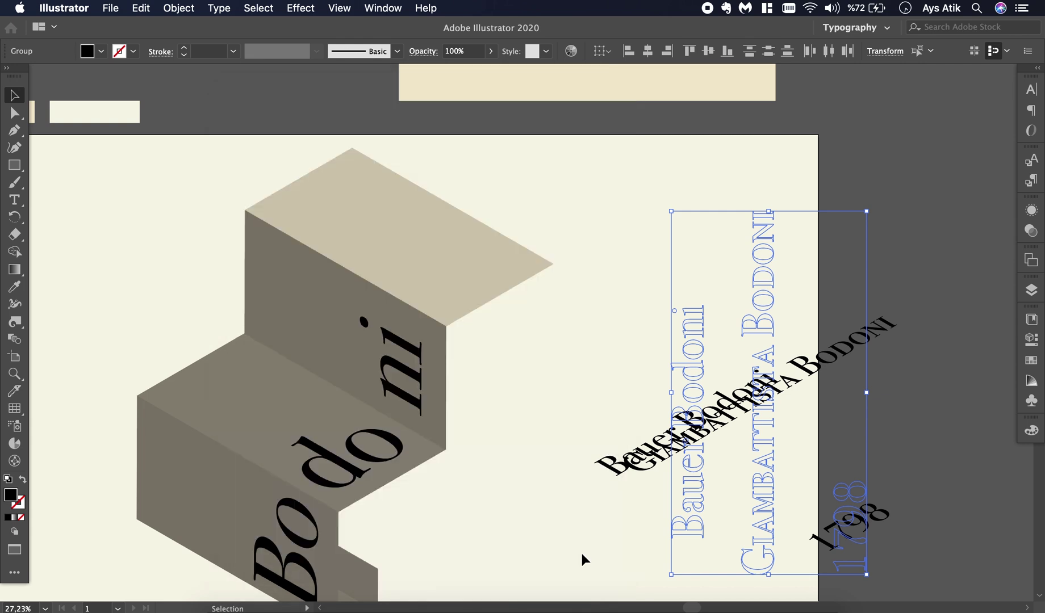
Move the "Bauer Bodoni" outlines onto the form's top panel and scale them down slightly.
click(575, 402)
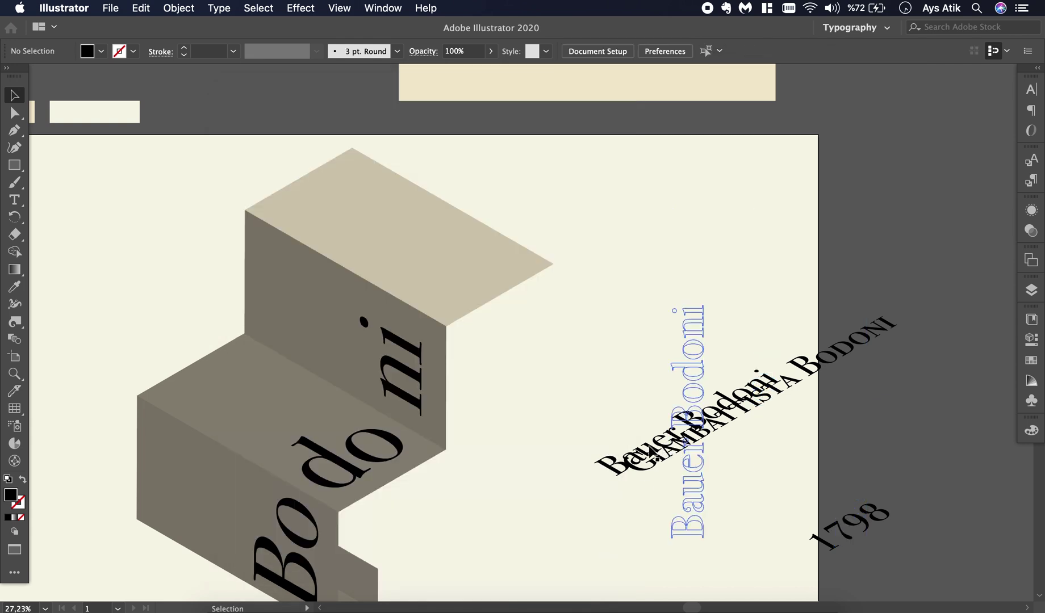
drag(682, 442, 677, 440)
drag(575, 397, 340, 242)
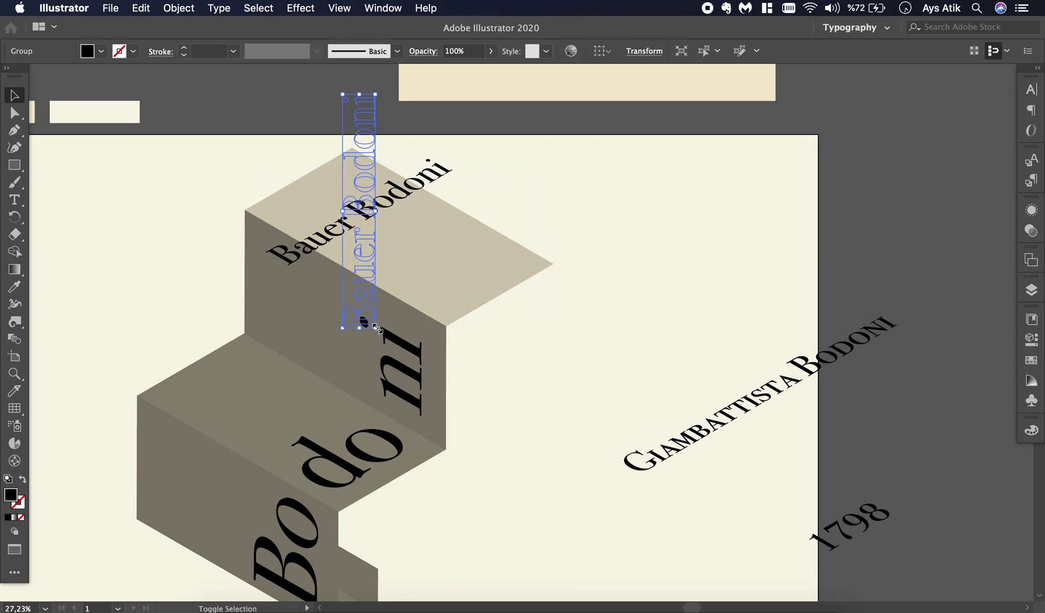
drag(377, 328, 401, 319)
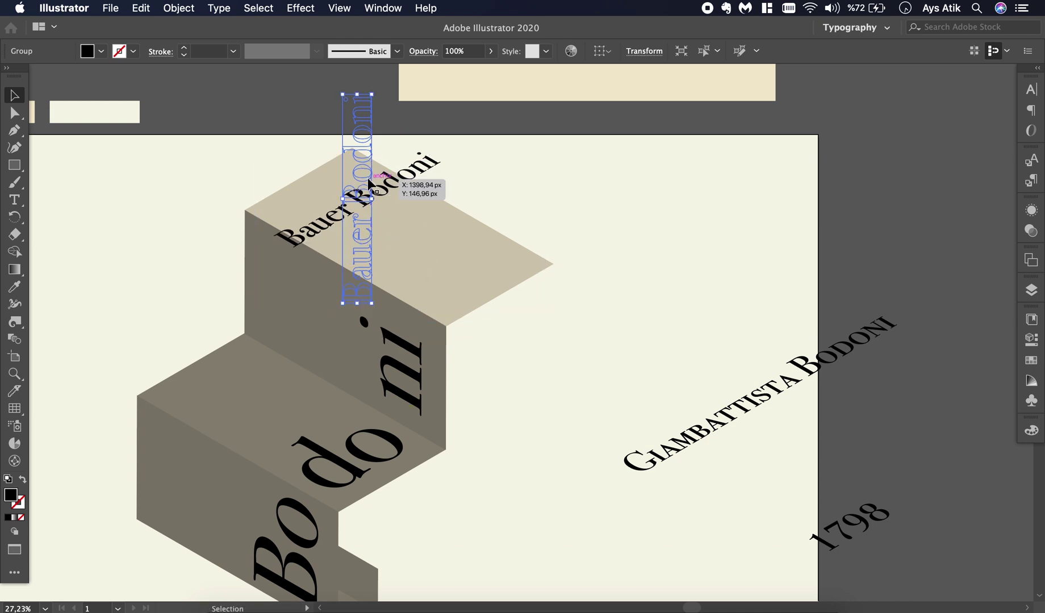
drag(367, 178, 395, 227)
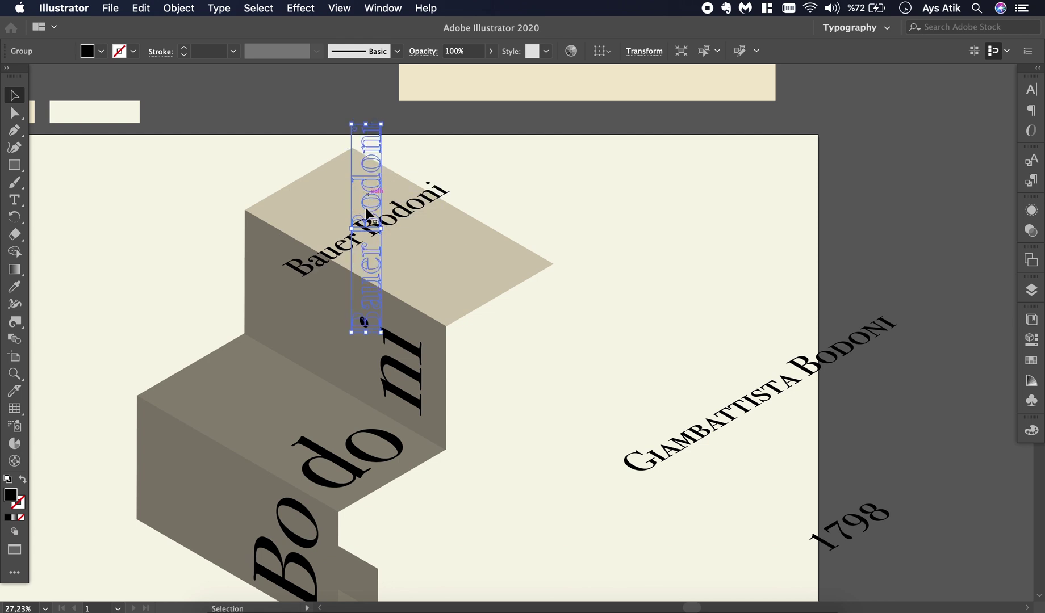
Expand the appearance of the "Bauer Bodoni", "Giambattista Bodoni" and "1798" outlines one after another.
click(177, 7)
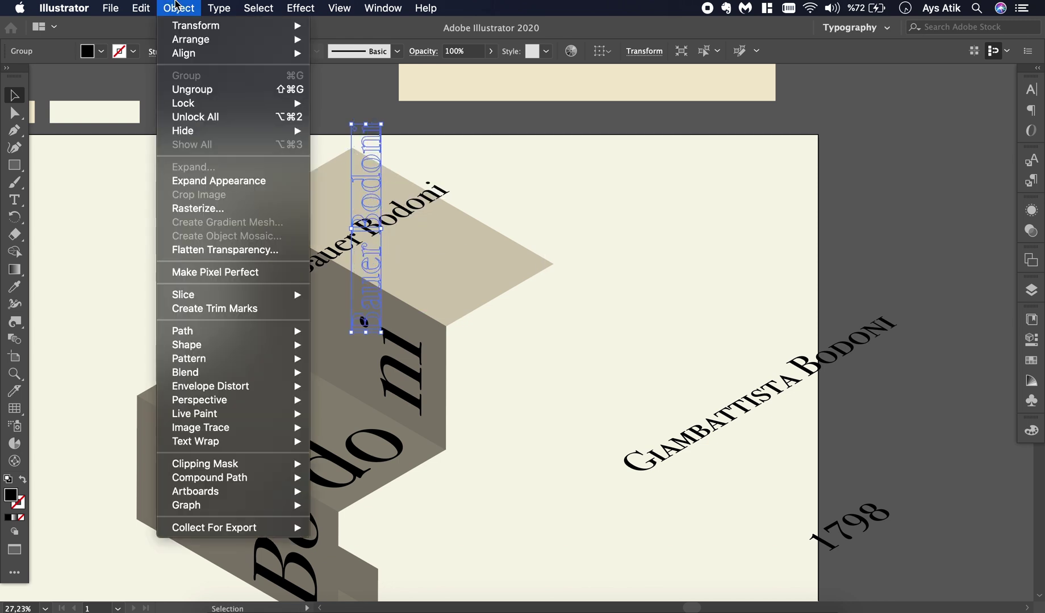
click(216, 181)
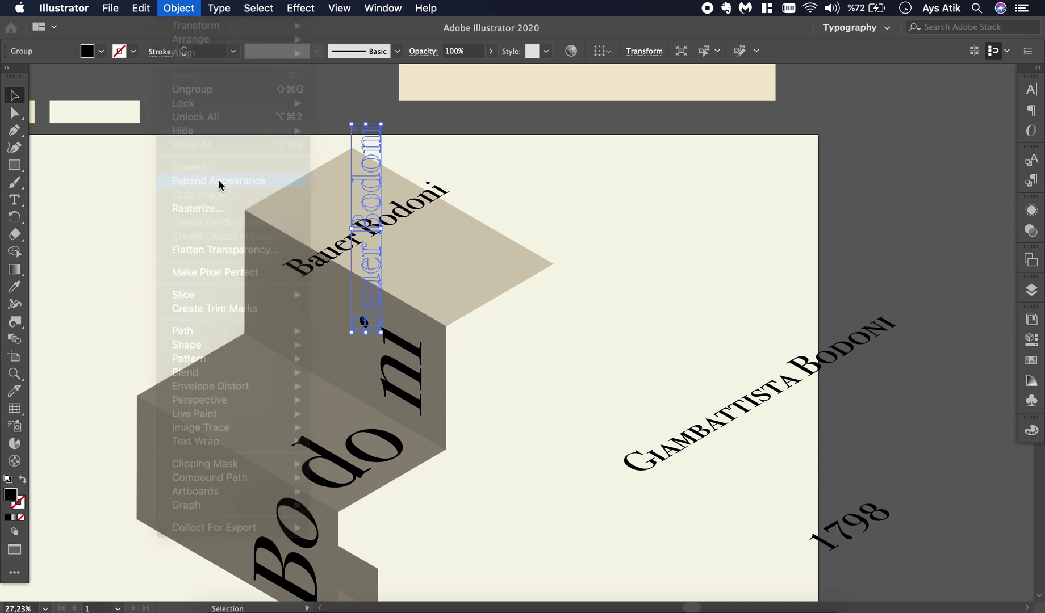
click(108, 322)
click(696, 440)
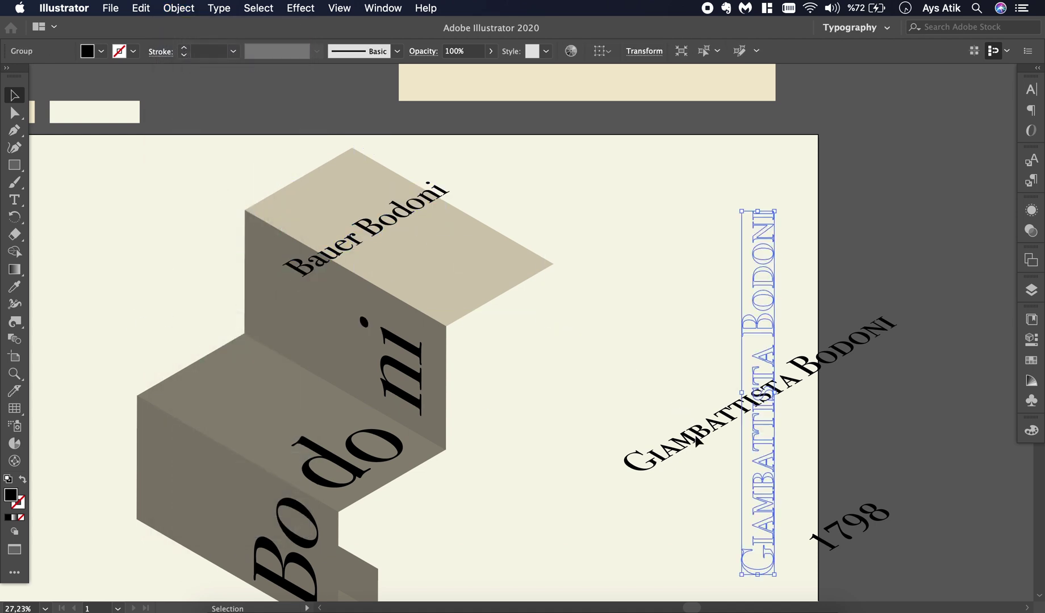
click(179, 8)
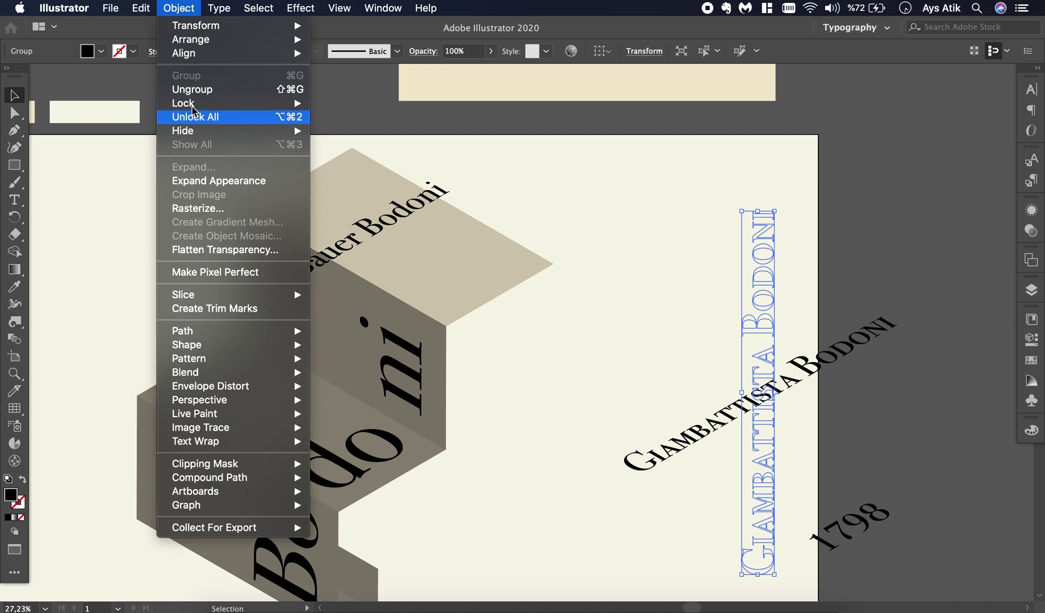
click(204, 182)
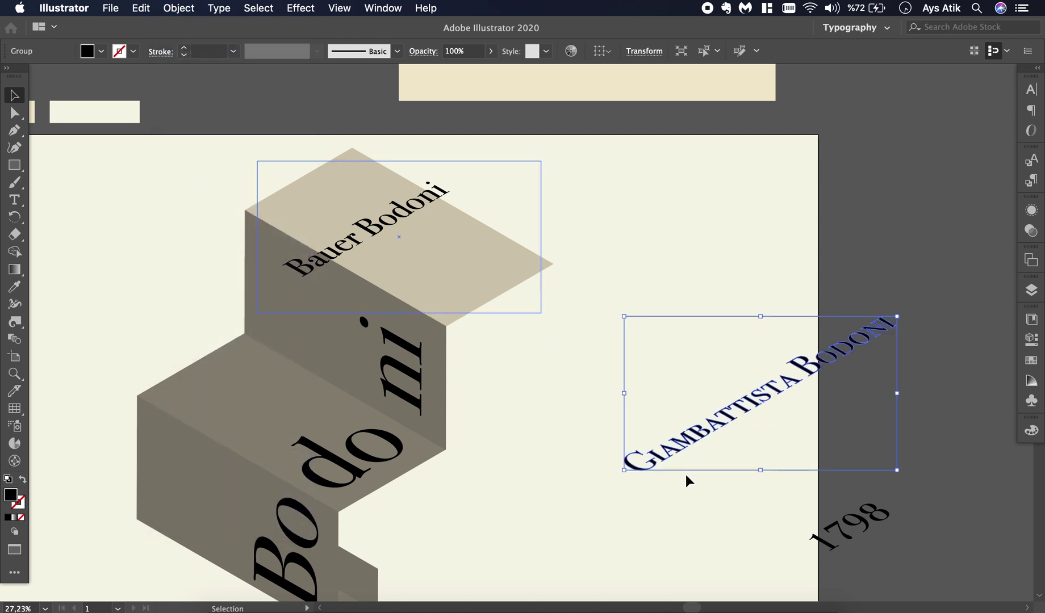
click(844, 547)
click(847, 531)
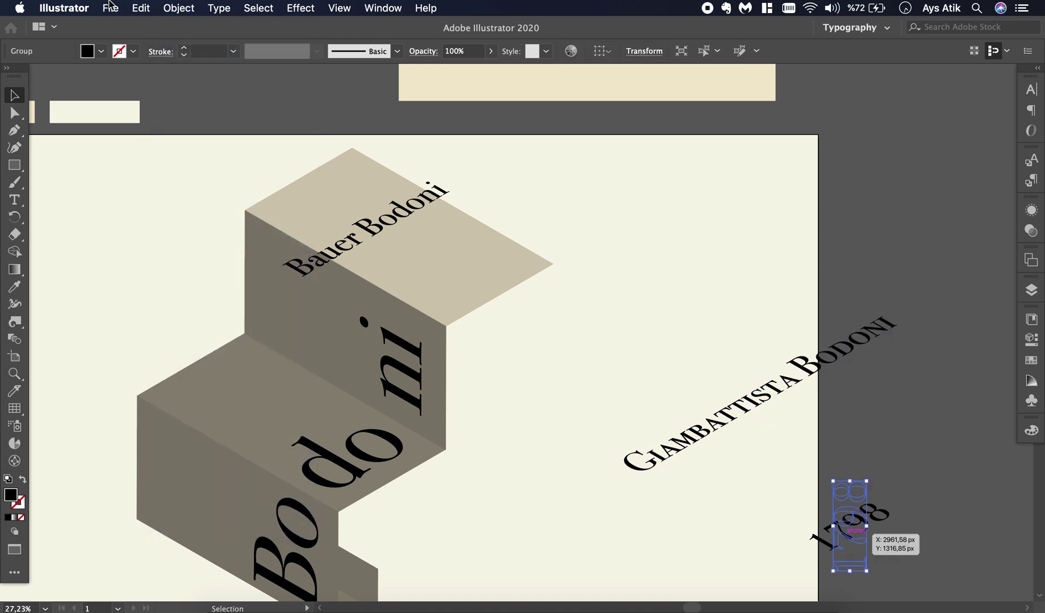
click(179, 8)
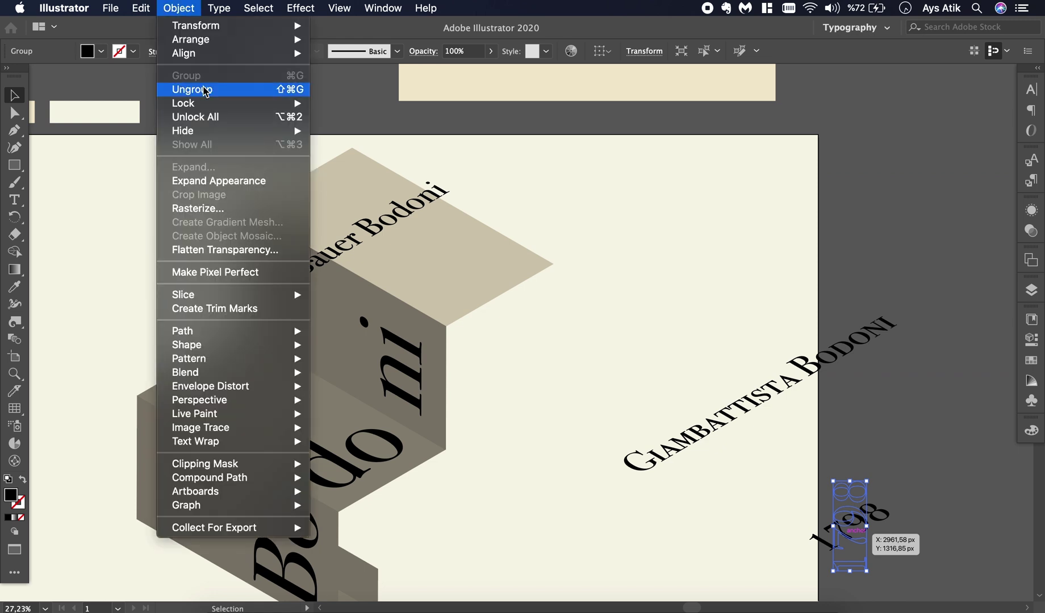
click(216, 182)
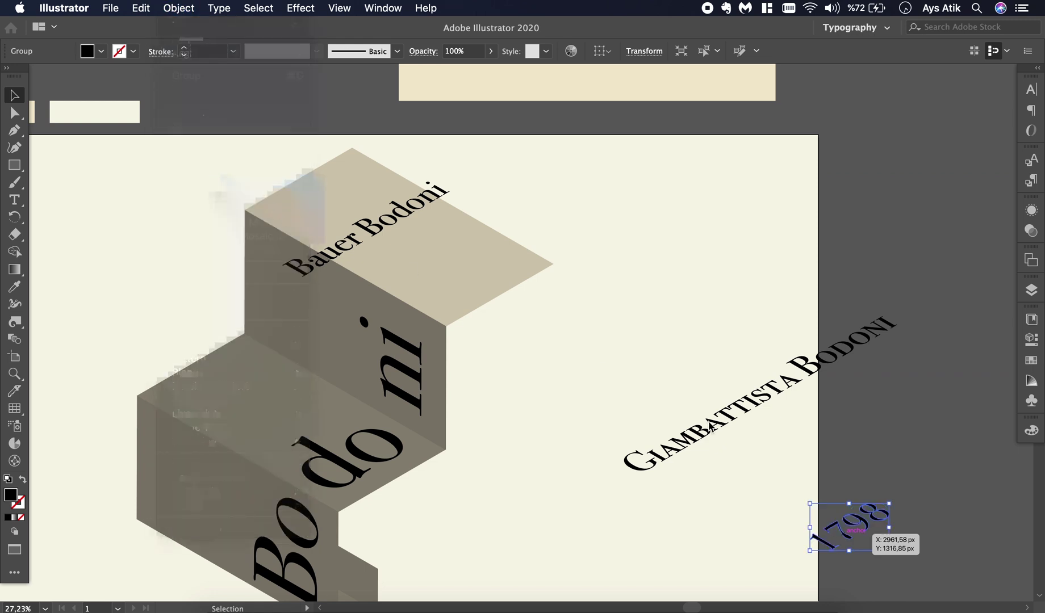
click(854, 431)
Scale the expanded "Bauer Bodoni" line down and place it near the back edge of the top panel.
click(383, 239)
click(368, 229)
drag(448, 181, 419, 199)
drag(366, 226, 331, 196)
click(375, 221)
click(338, 190)
drag(381, 165, 368, 173)
click(641, 292)
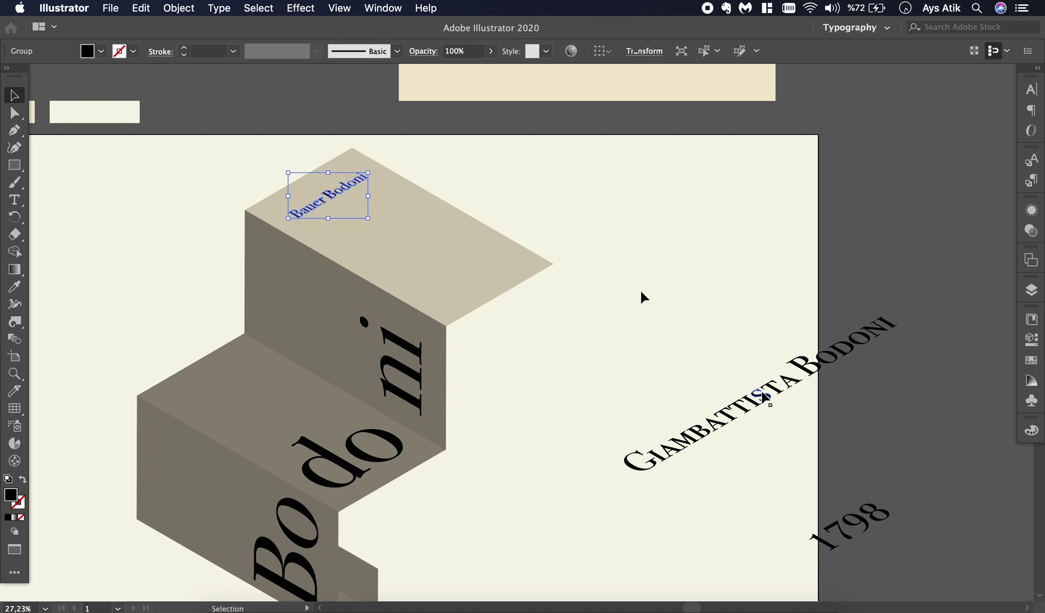
Move the "Giambattista Bodoni" line onto the top panel and shrink it to a size close to the "Bauer Bodoni" line.
drag(748, 393, 360, 216)
key(super+z)
drag(493, 141, 410, 186)
Nudge the "Giambattista Bodoni" line into place just below the "Bauer Bodoni" line on the top panel.
key(shift+Up)
key(shift+Up)
key(shift+Up)
key(shift+Left)
key(shift+Left)
key(shift+Left)
key(shift+Left)
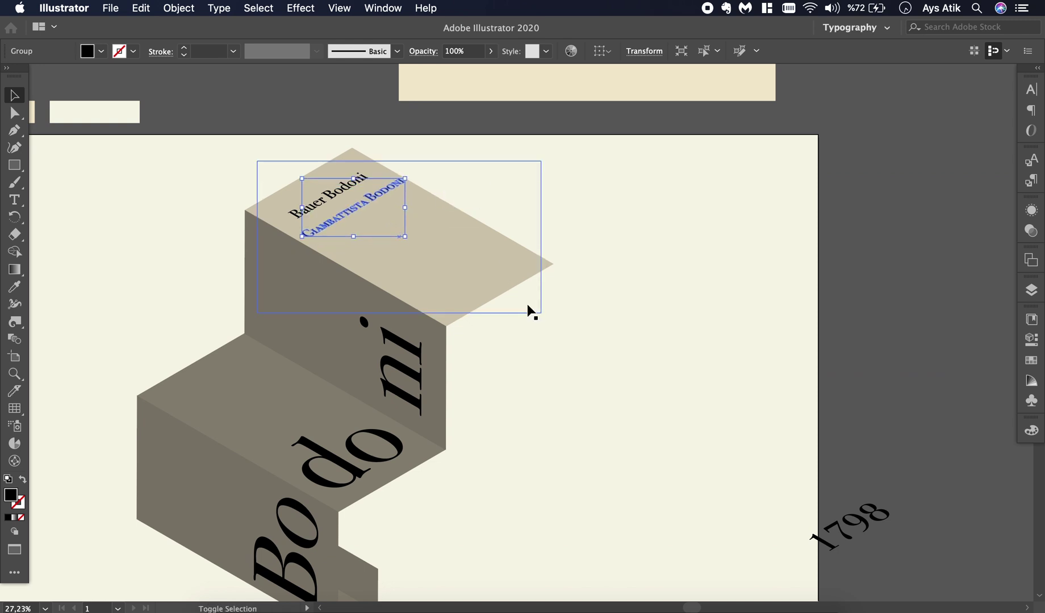
key(shift+Right)
key(Up)
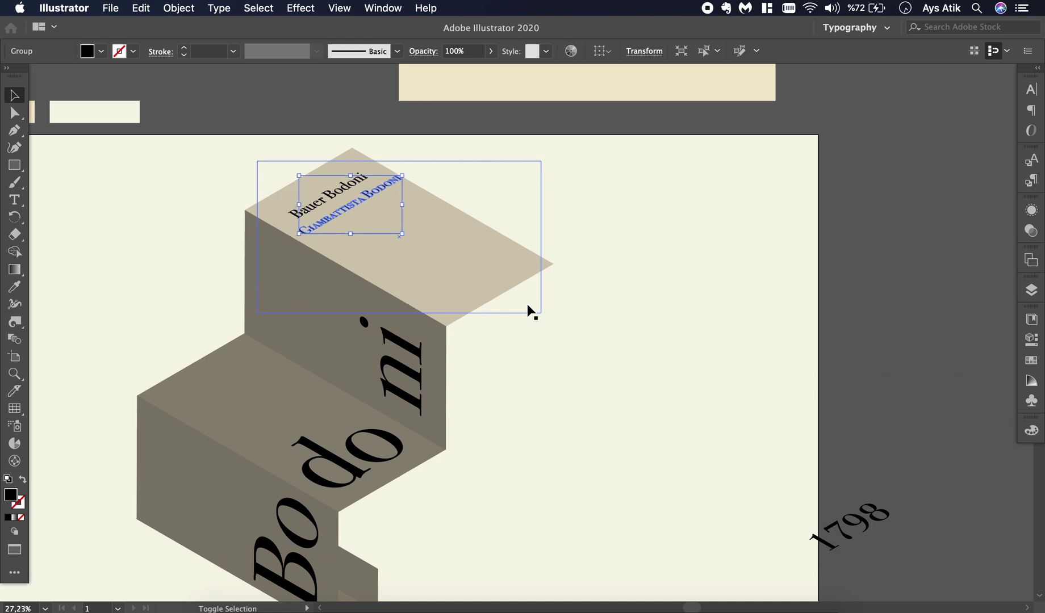
key(Down)
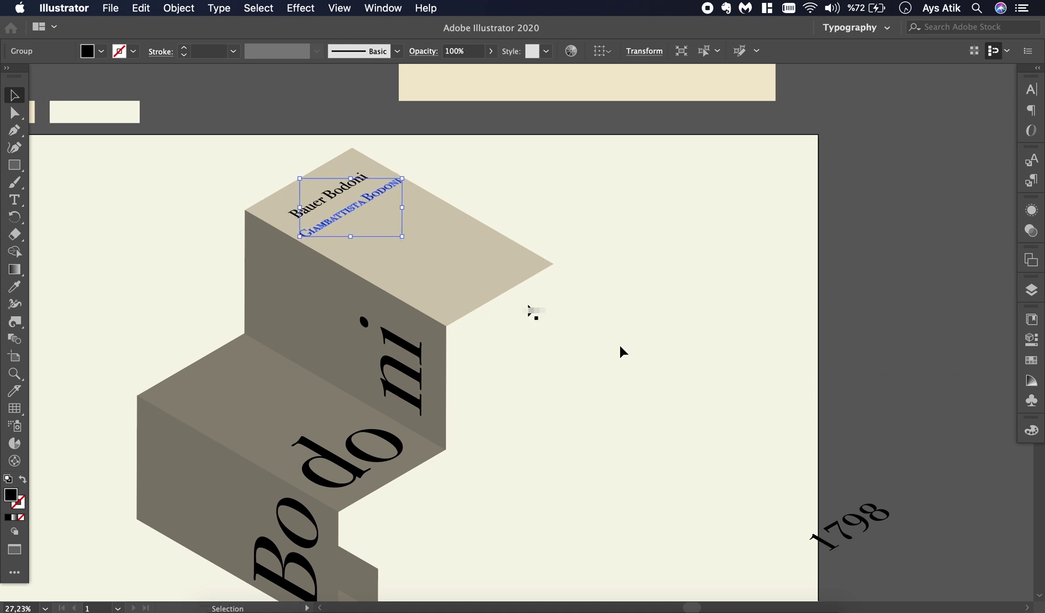
click(527, 305)
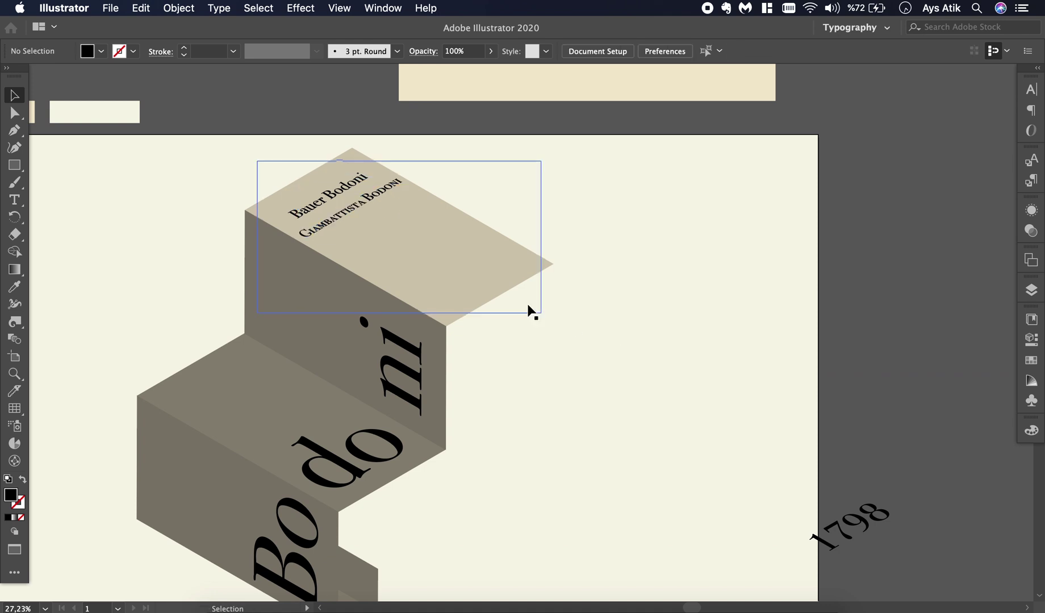
Scale the "Bauer Bodoni" and "Giambattista Bodoni" lines down together to about 309 by 173 px.
click(378, 192)
shift+click(338, 192)
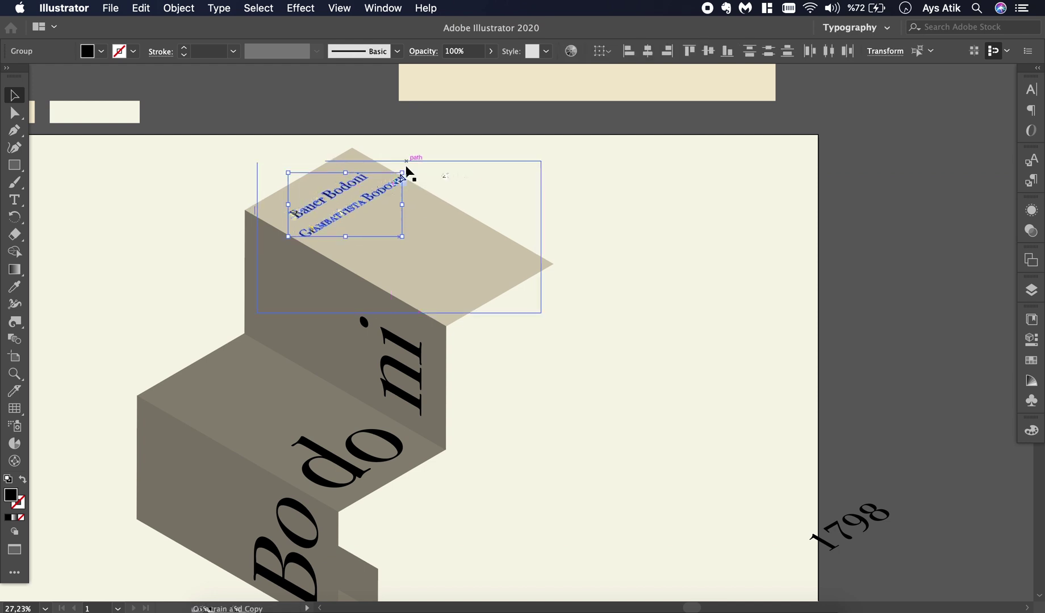
shift+click(440, 195)
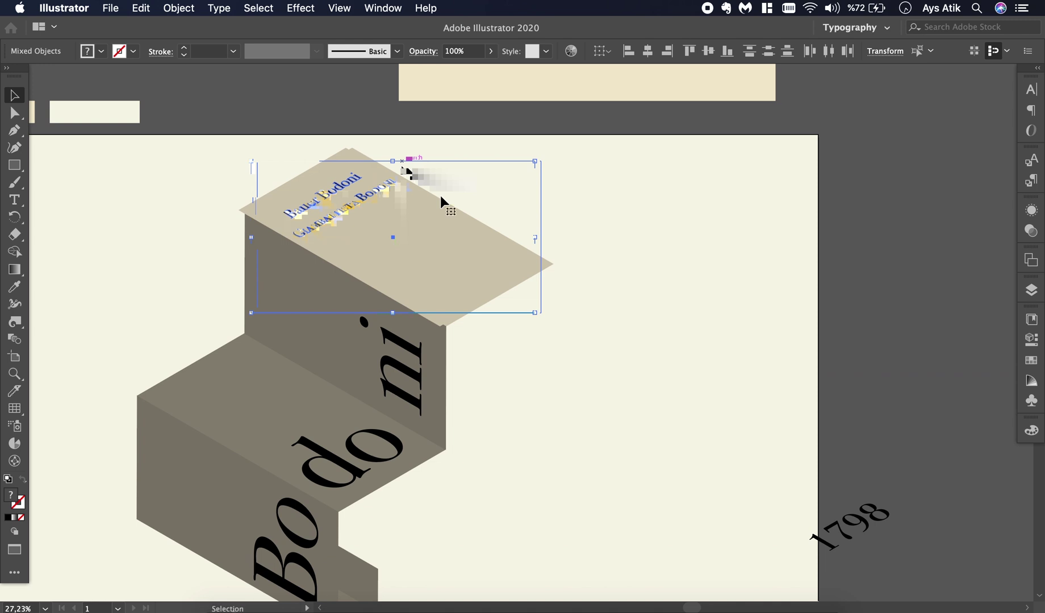
shift+click(401, 172)
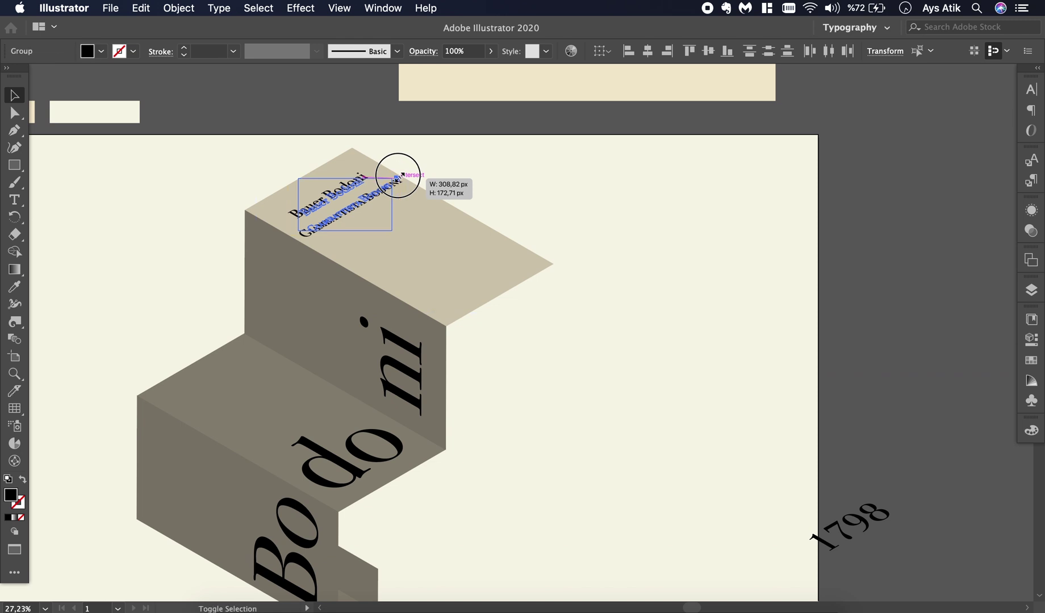
click(687, 265)
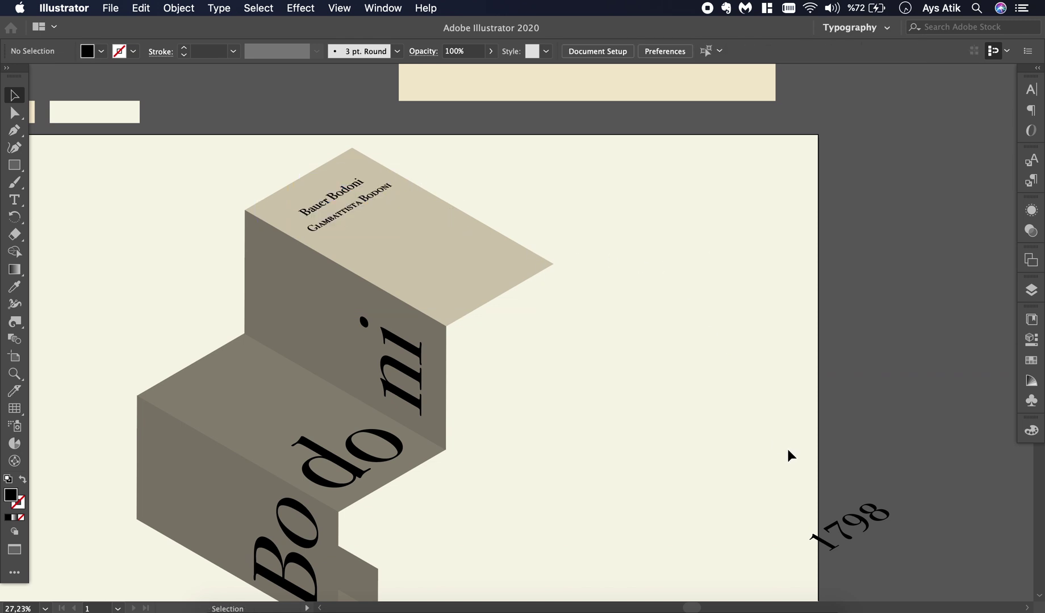
Move "1798" onto the top panel below the two name lines and scale it down slightly.
drag(851, 521, 393, 225)
click(660, 305)
click(411, 227)
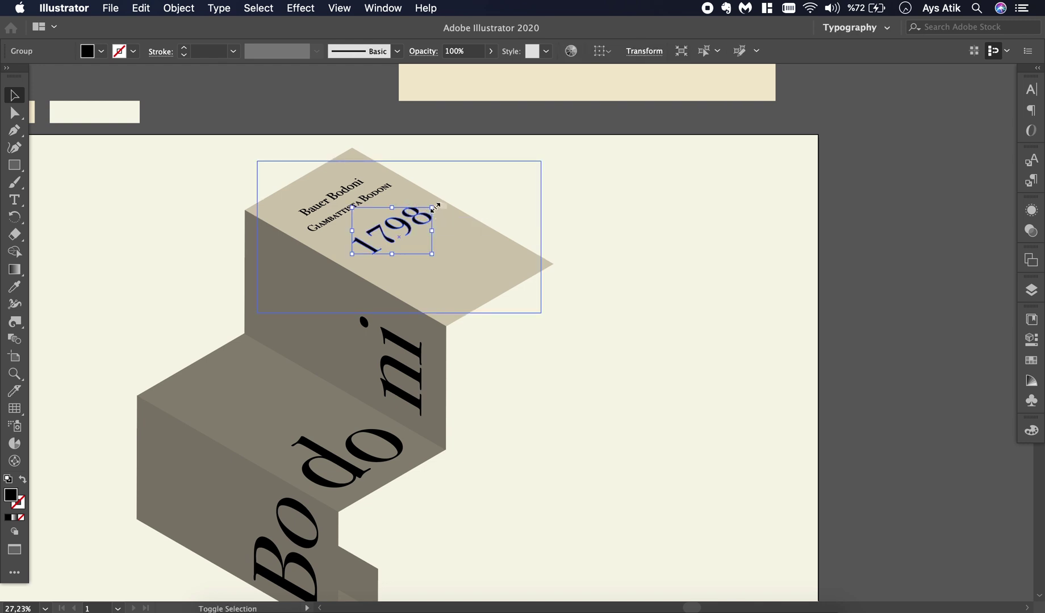
mouse_move(435, 208)
mouse_down()
mouse_move(429, 200)
mouse_move(421, 212)
mouse_move(430, 206)
mouse_up()
scroll(378, 205, up, 5)
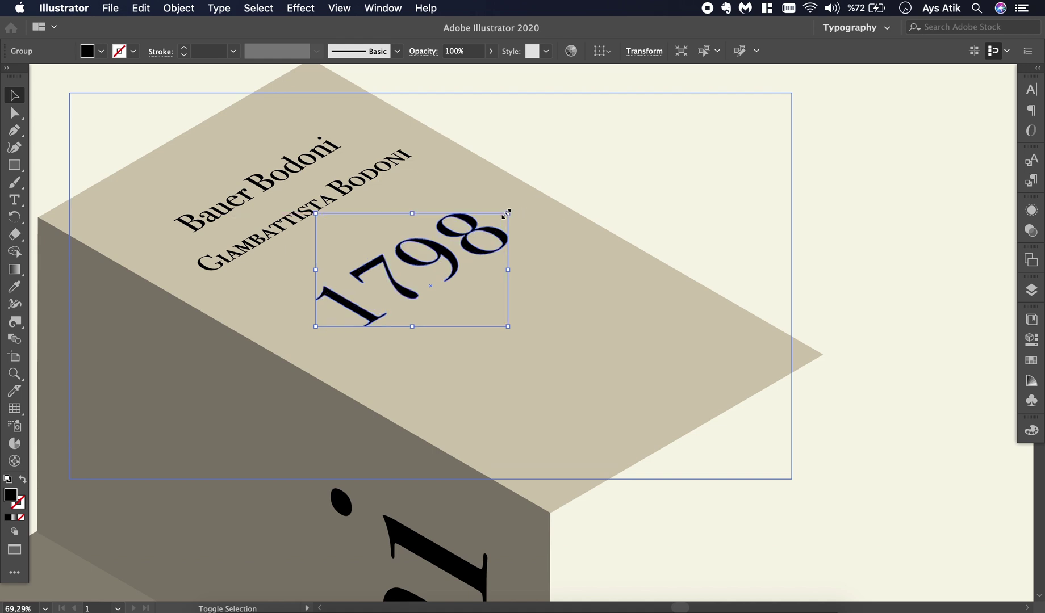
drag(507, 212, 492, 222)
click(642, 178)
scroll(642, 180, down, 3)
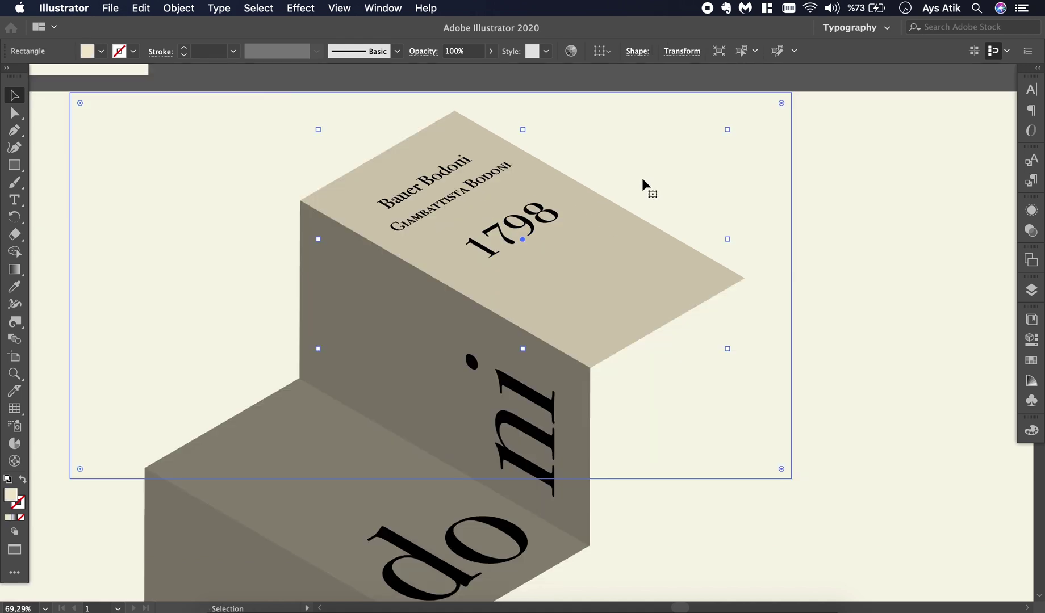
click(826, 249)
Draw a small circle with the Ellipse tool on the empty background beside the form and fill it black.
scroll(826, 249, down, 2)
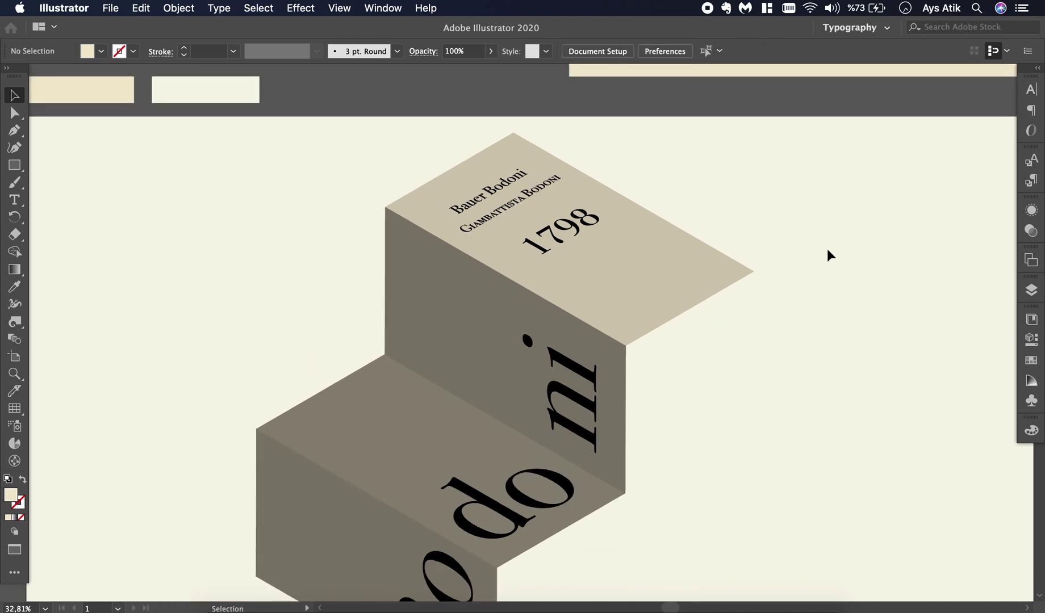
scroll(827, 249, down, 2)
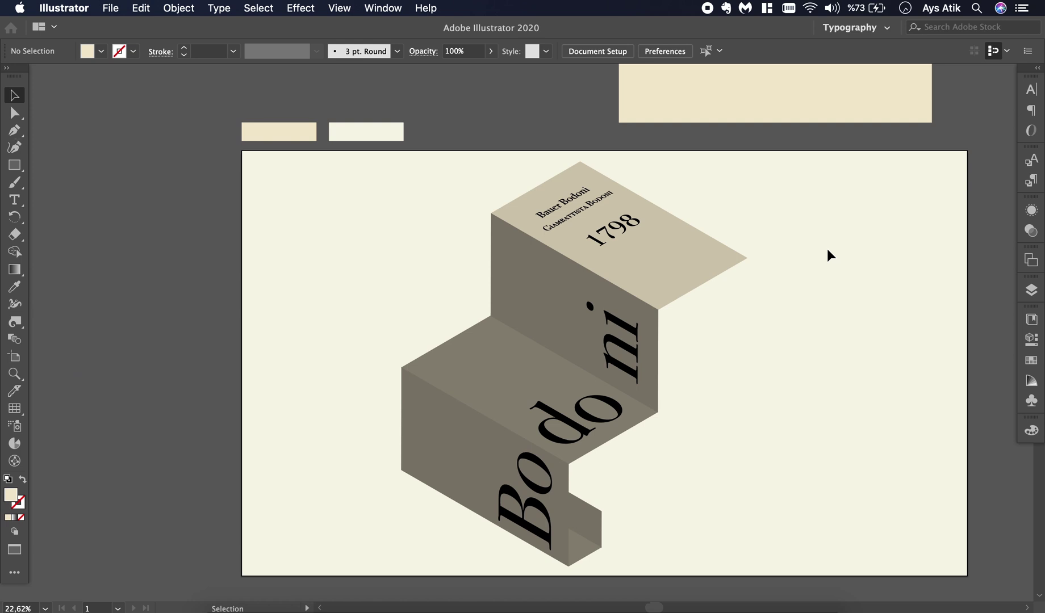
scroll(827, 250, right, 1)
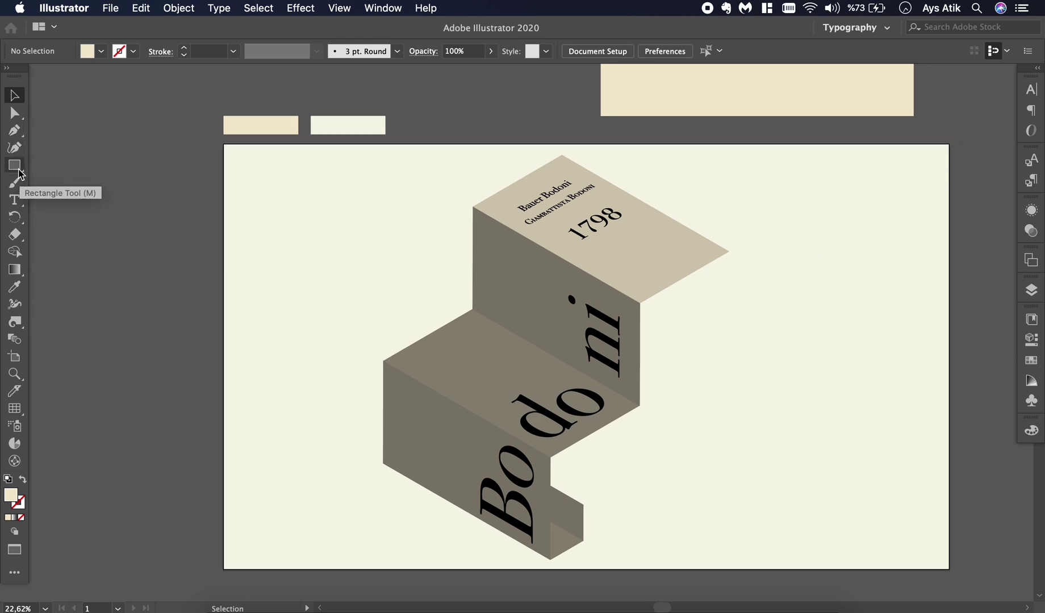
click(17, 168)
drag(19, 172, 80, 184)
drag(308, 249, 324, 266)
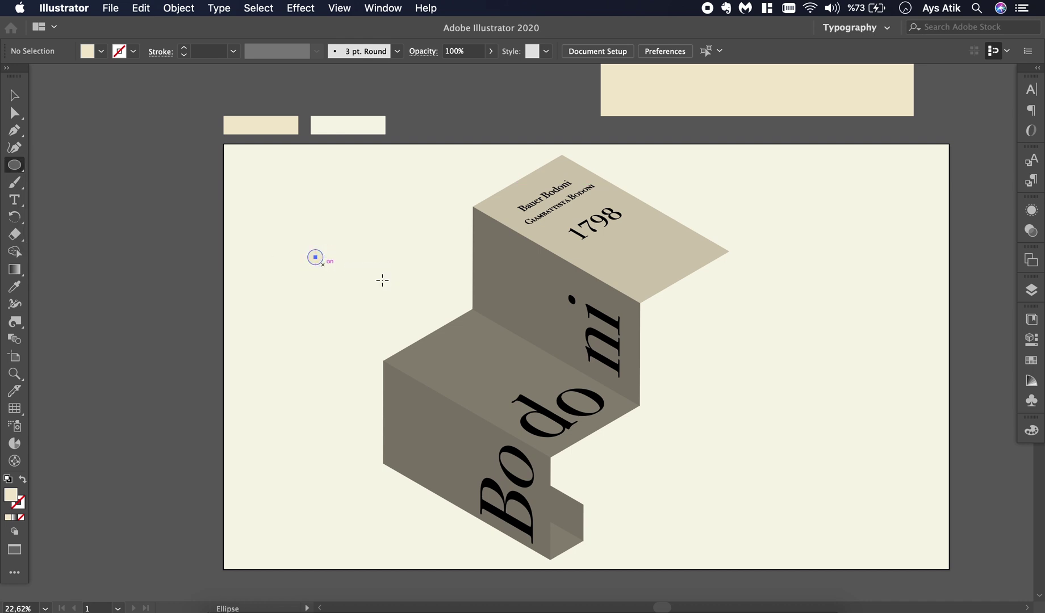
click(101, 51)
click(40, 76)
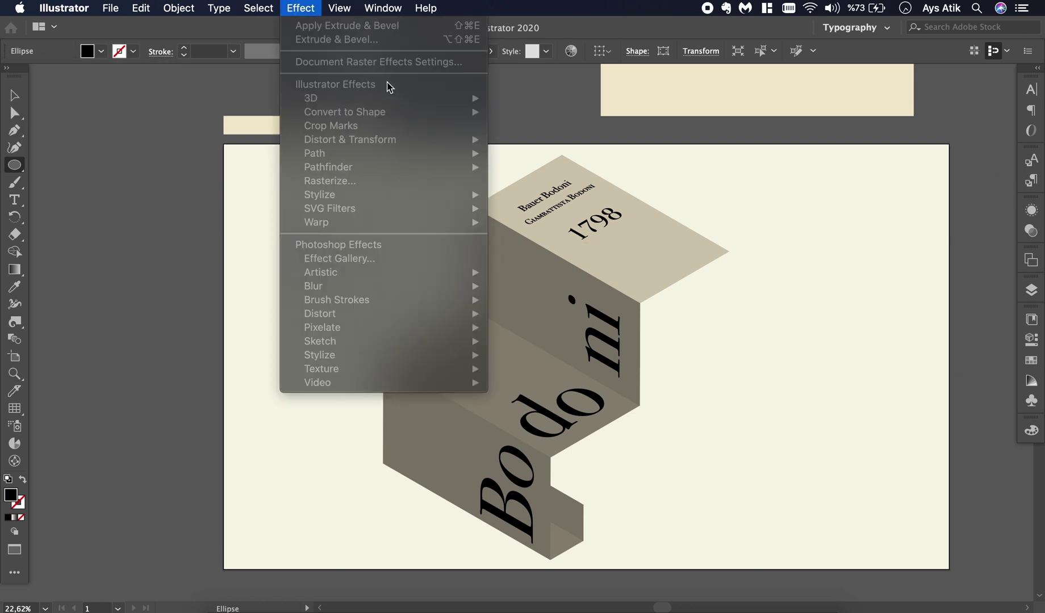
Apply the 3D Extrude & Bevel effect to the black circle with 0 pt extrude depth and the Isometric Top position.
click(310, 11)
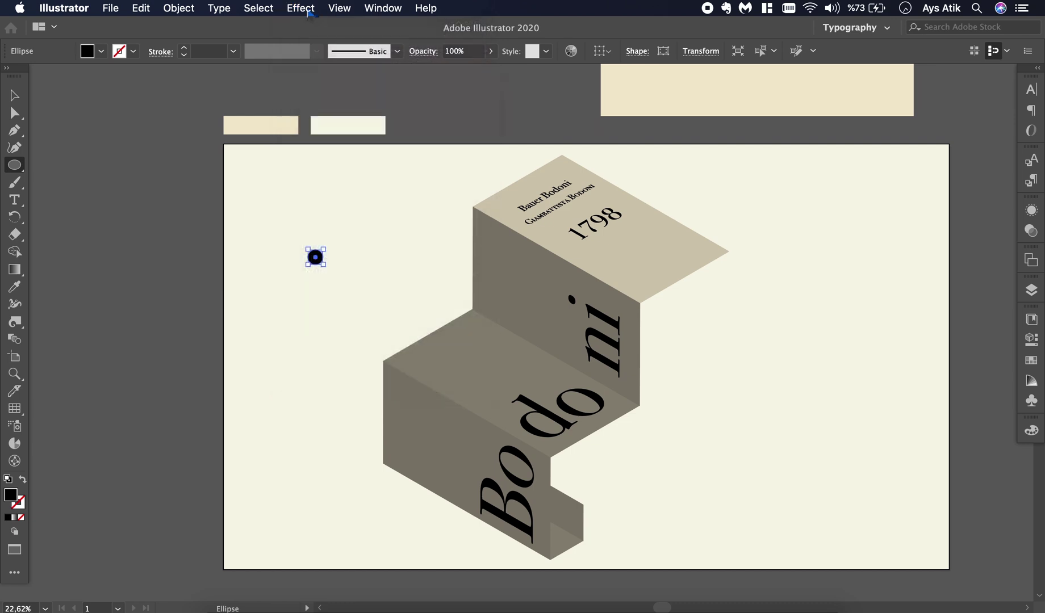
click(14, 95)
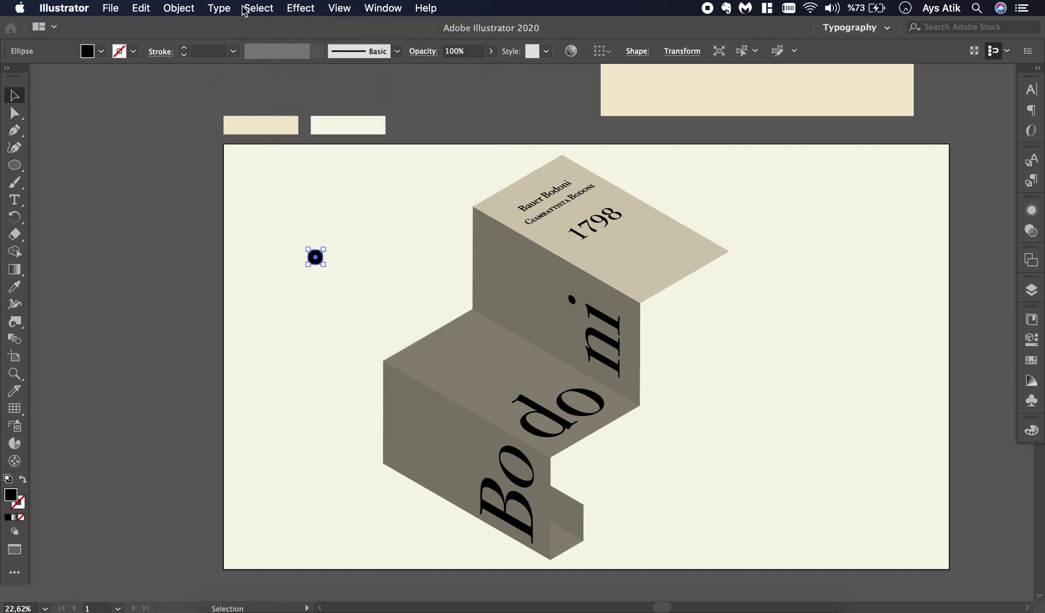
click(299, 8)
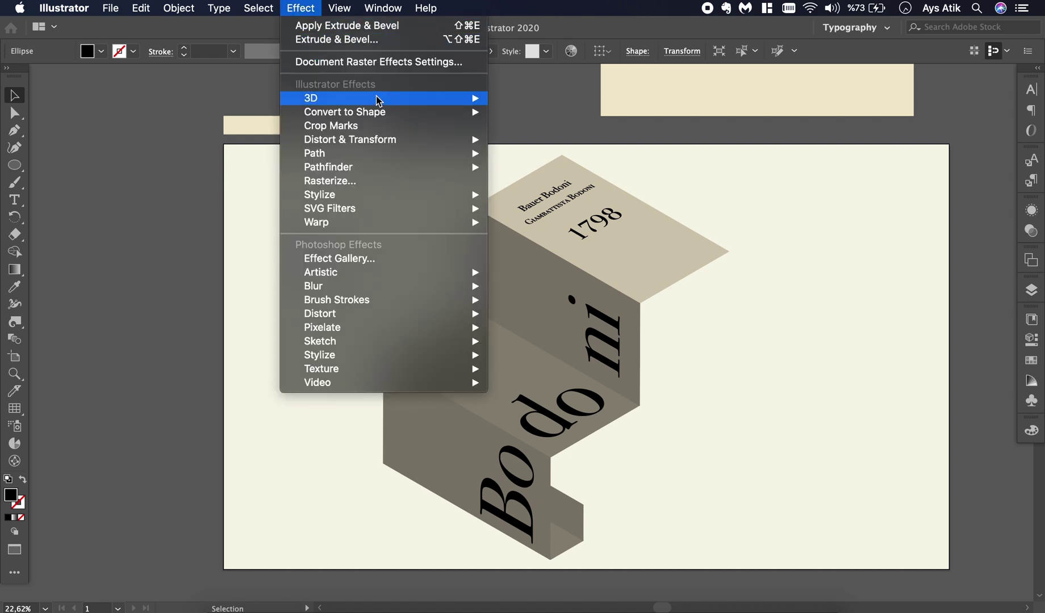
mouse_move(409, 101)
click(516, 105)
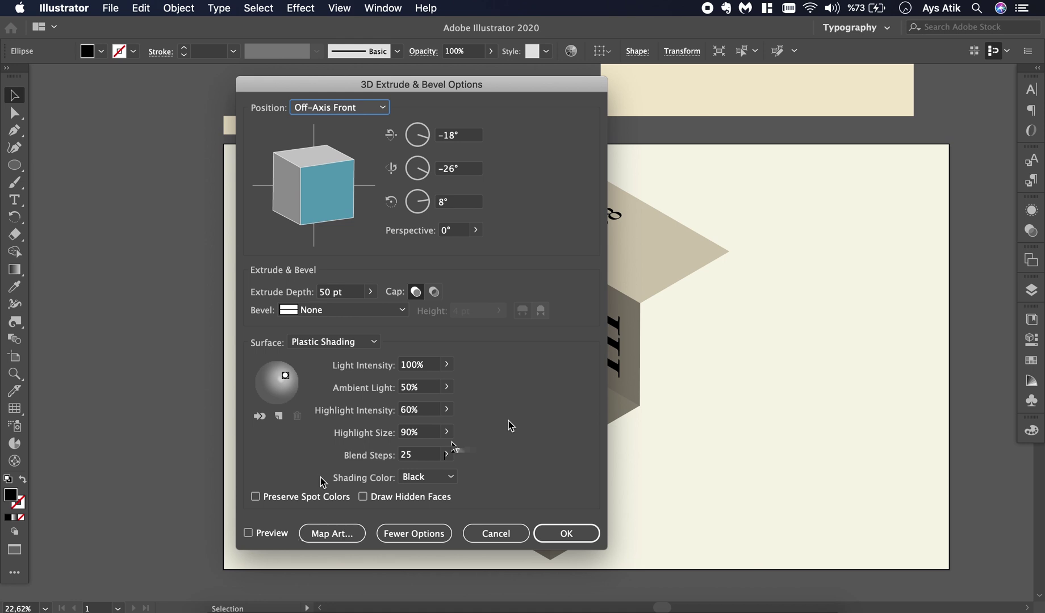
drag(336, 417, 550, 398)
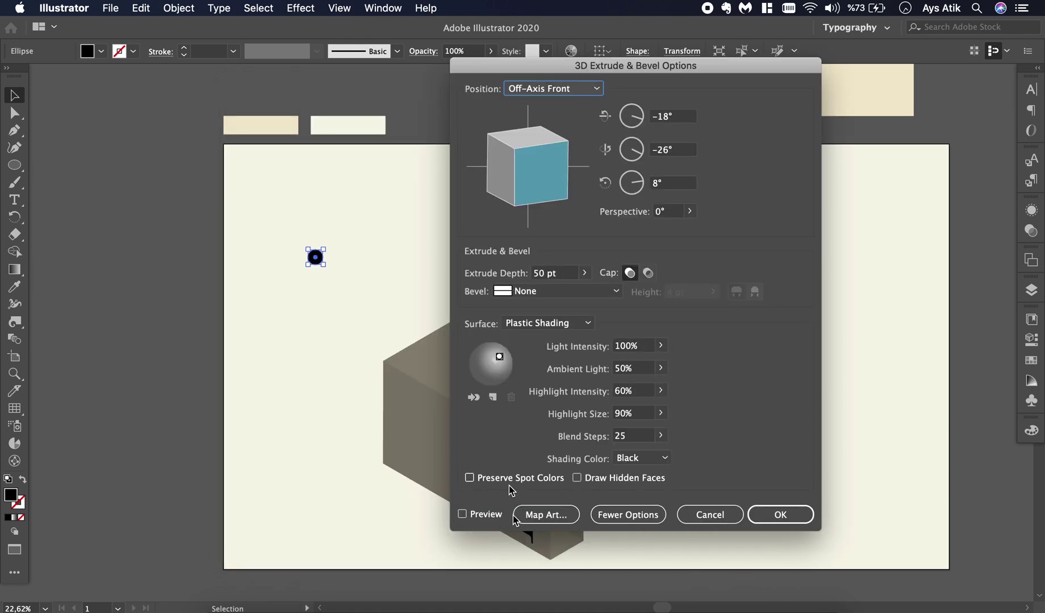
click(584, 273)
drag(531, 290, 529, 291)
click(600, 92)
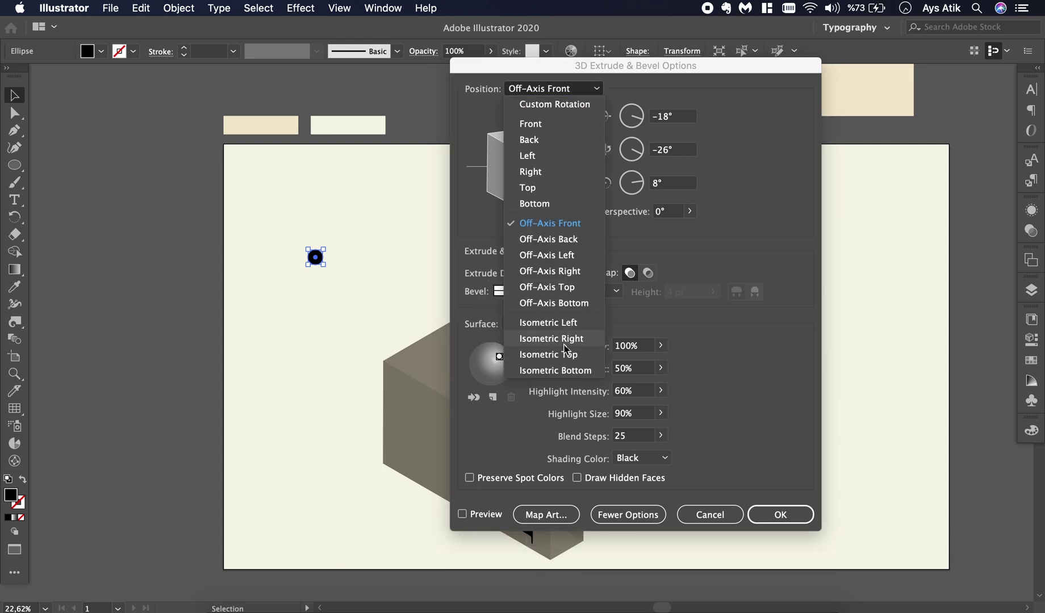
click(569, 354)
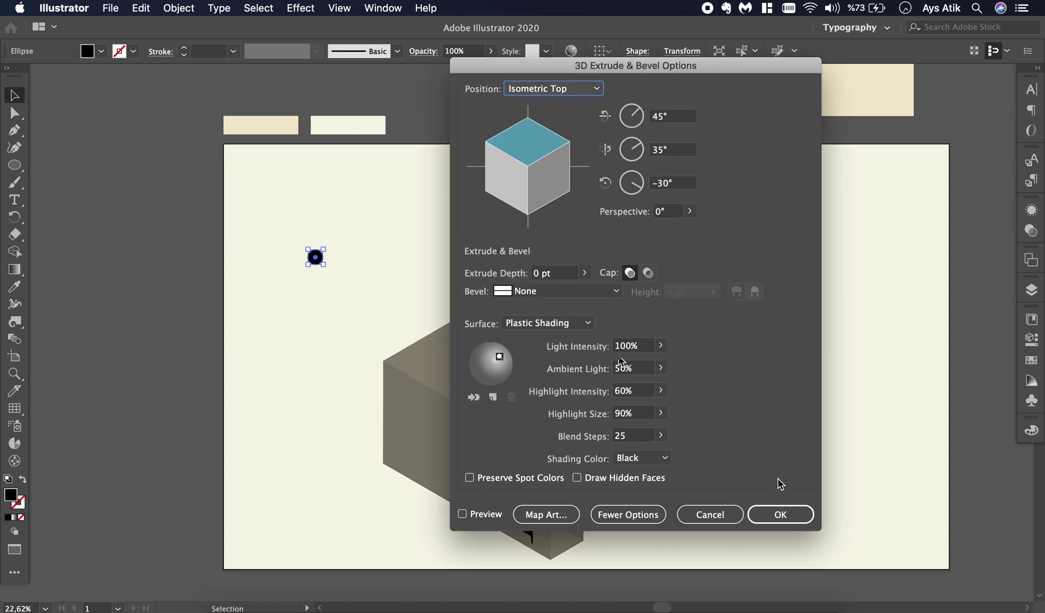
click(781, 514)
Move the isometric black dot onto the top panel near its front edge, beyond "1798".
drag(321, 265, 658, 265)
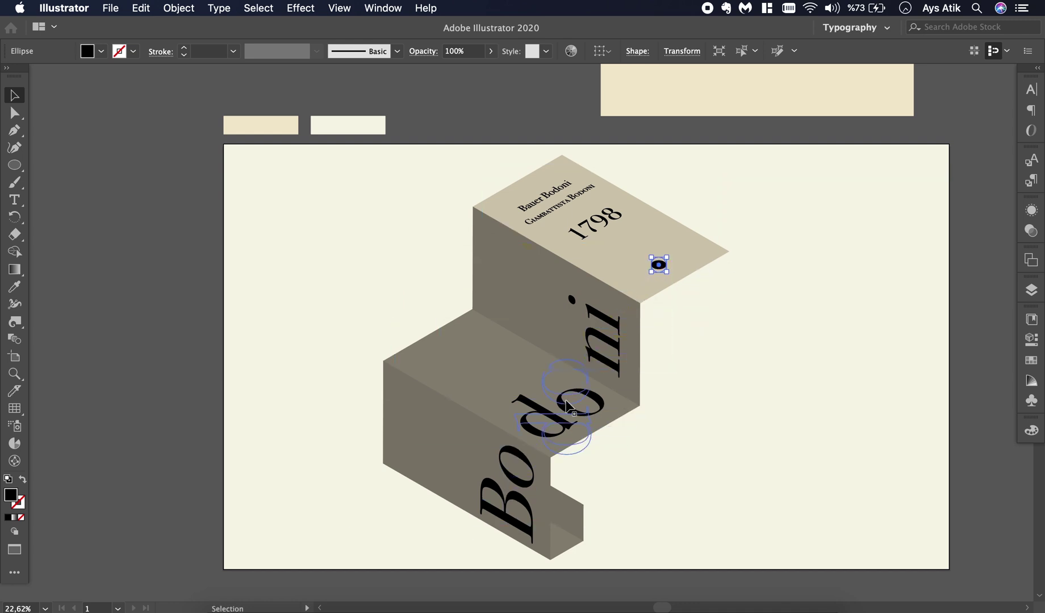
click(813, 270)
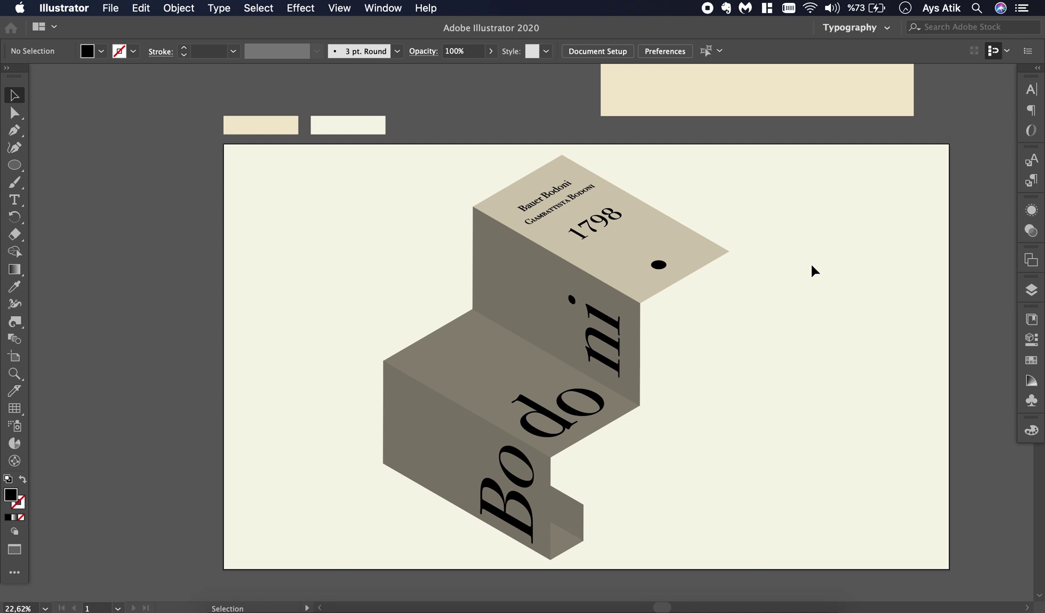
scroll(813, 270, down, 2)
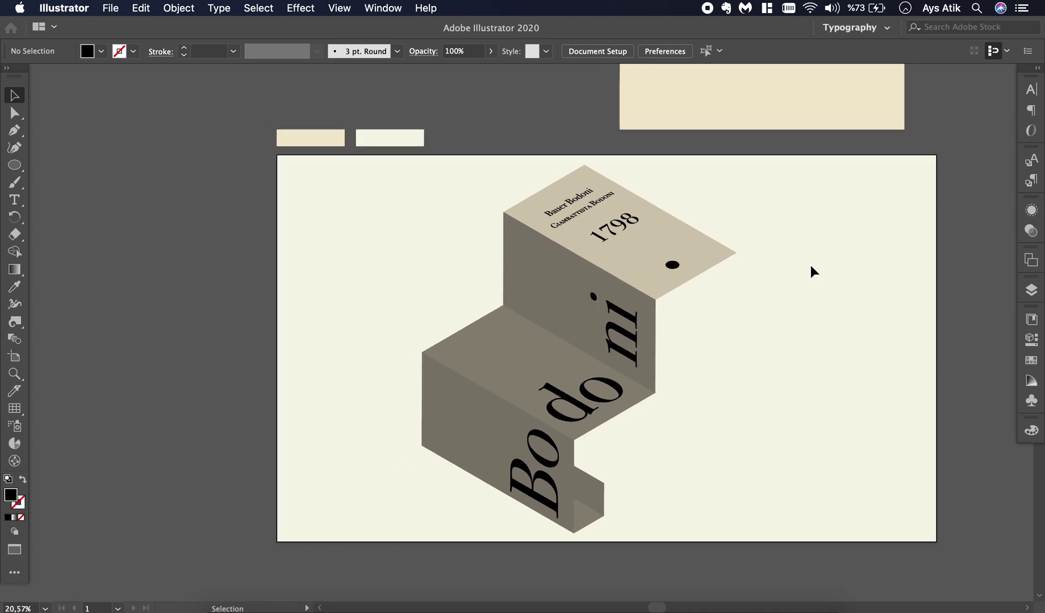
scroll(813, 271, right, 3)
scroll(812, 271, up, 1)
scroll(813, 270, right, 2)
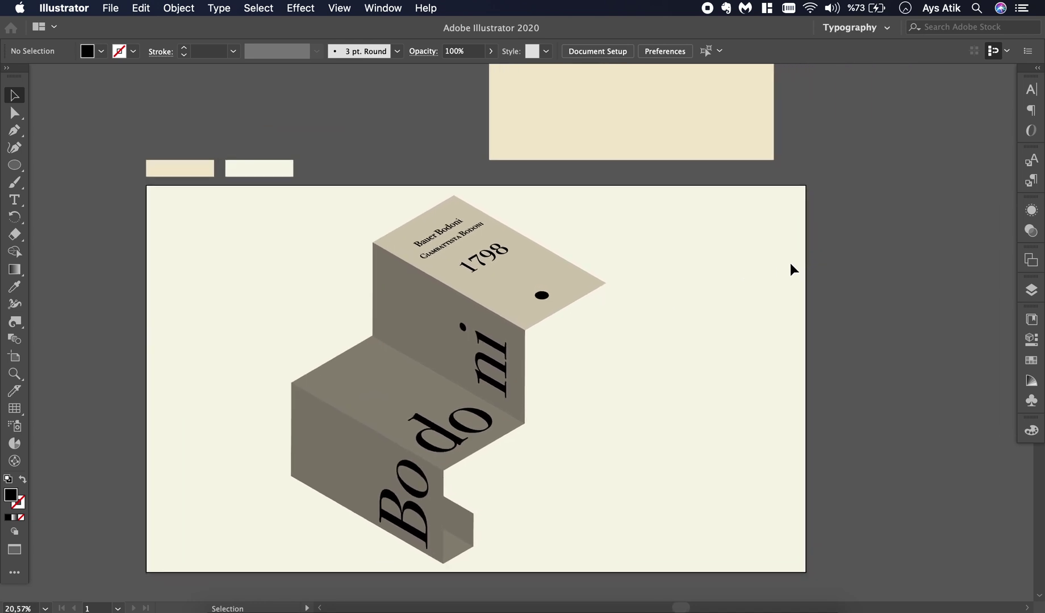